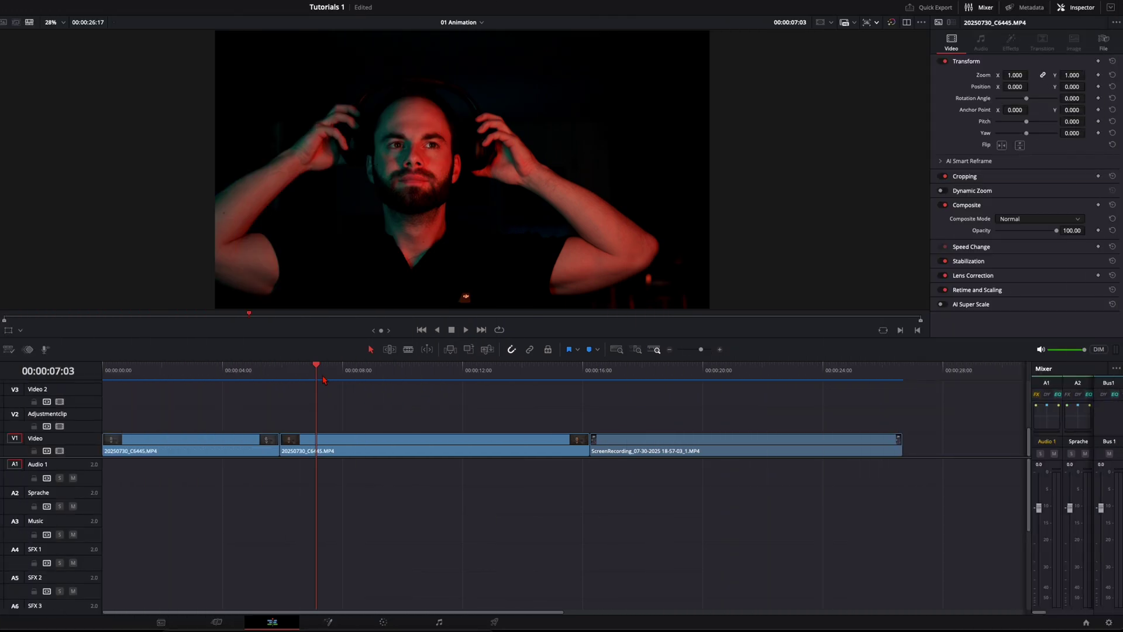
# - Find the cut point and ripple-trim the first headphone clip's end to the playhead
pyautogui.click(106, 364)
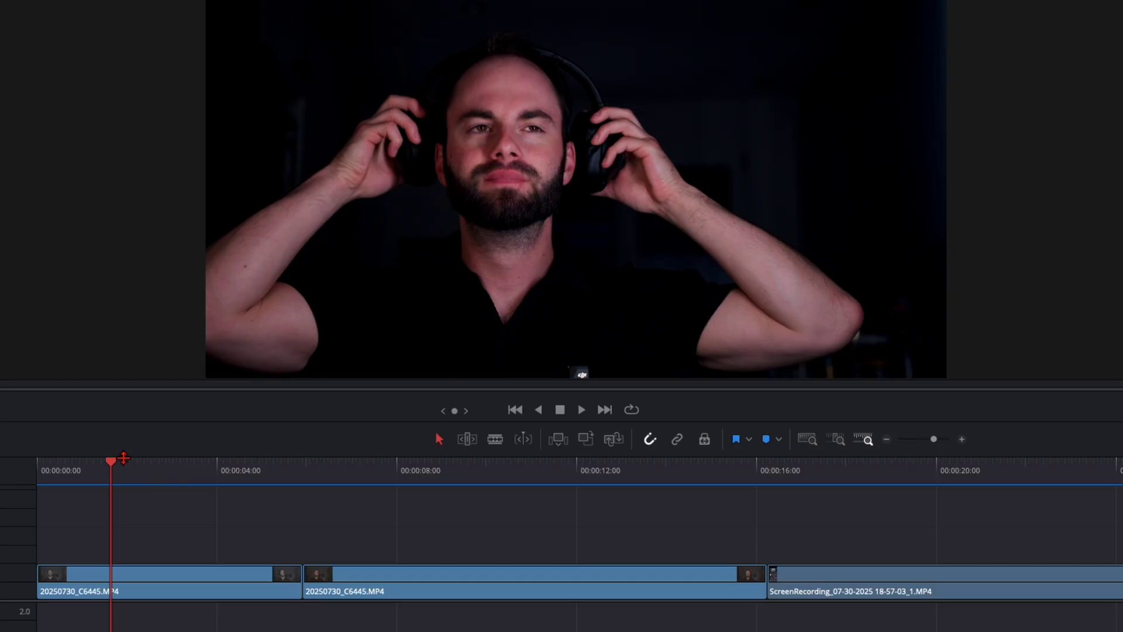
pyautogui.click(138, 462)
pyautogui.moveTo(139, 464); pyautogui.dragTo(324, 477)
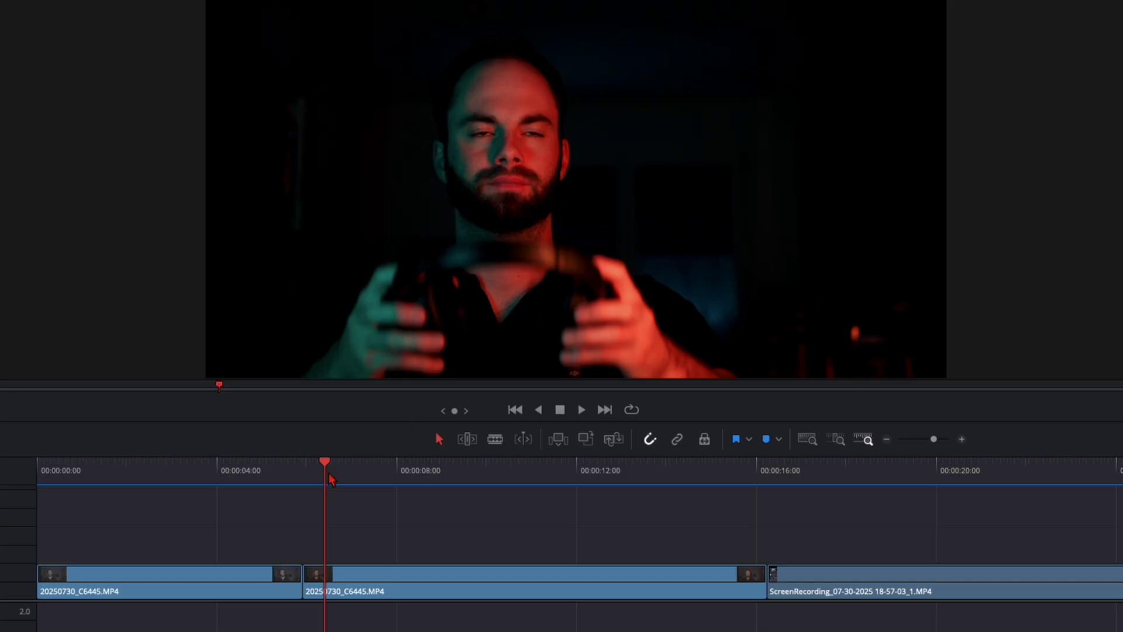
pyautogui.moveTo(330, 480); pyautogui.dragTo(344, 480)
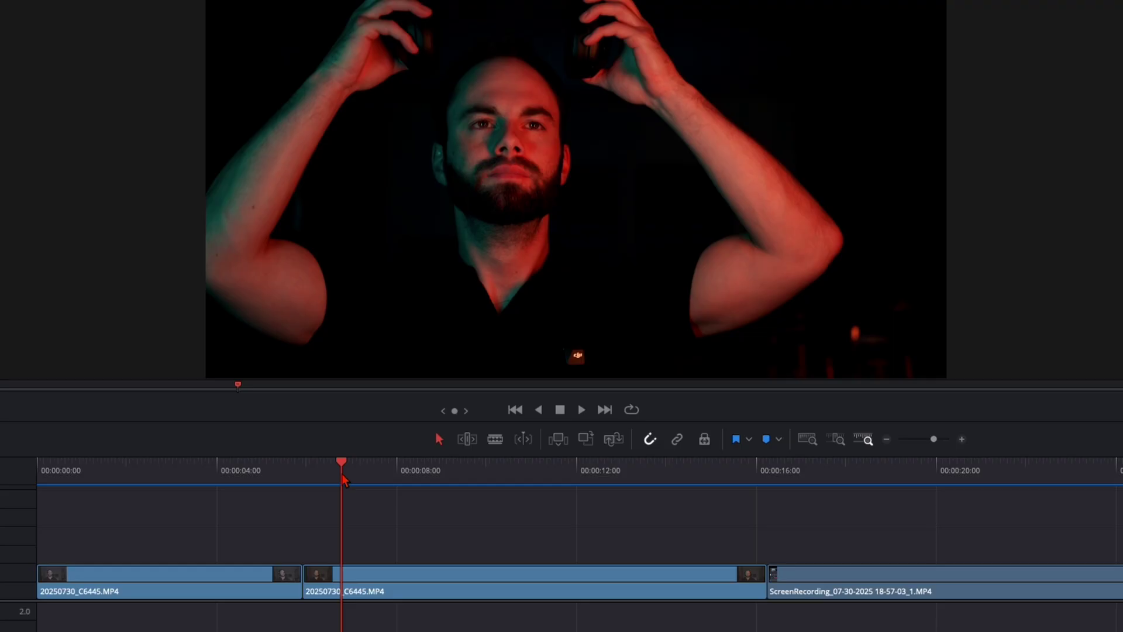
pyautogui.moveTo(285, 477); pyautogui.dragTo(206, 483)
pyautogui.hotkey('ctrl', 'shift', ']')
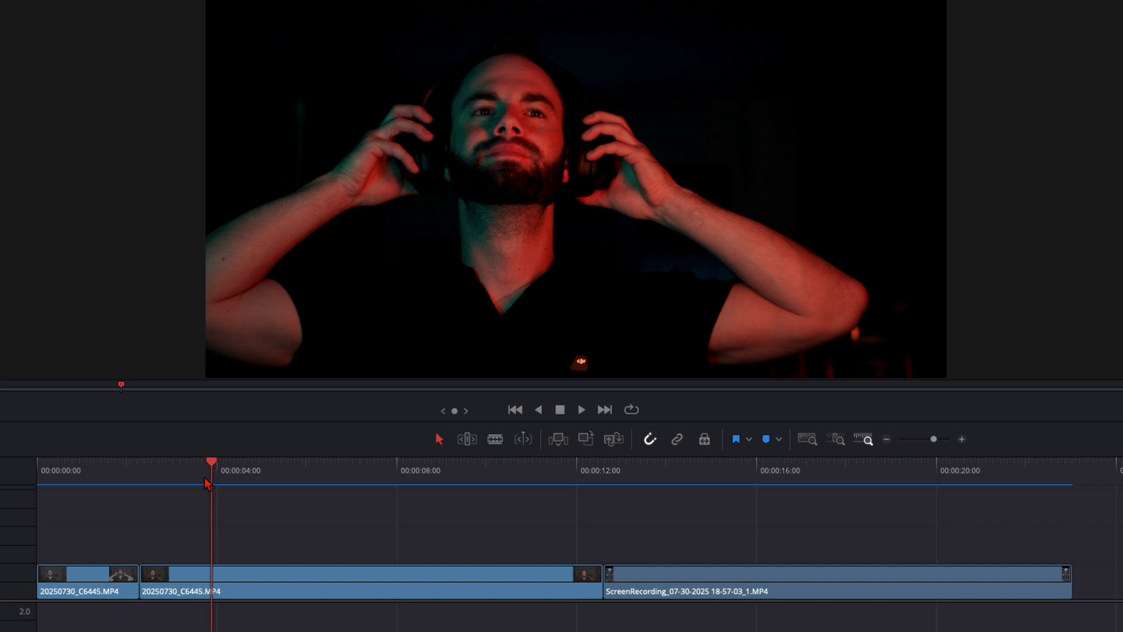
# - Ripple-trim the second clip's start to a later frame and play back the edit
pyautogui.moveTo(214, 477); pyautogui.dragTo(241, 479)
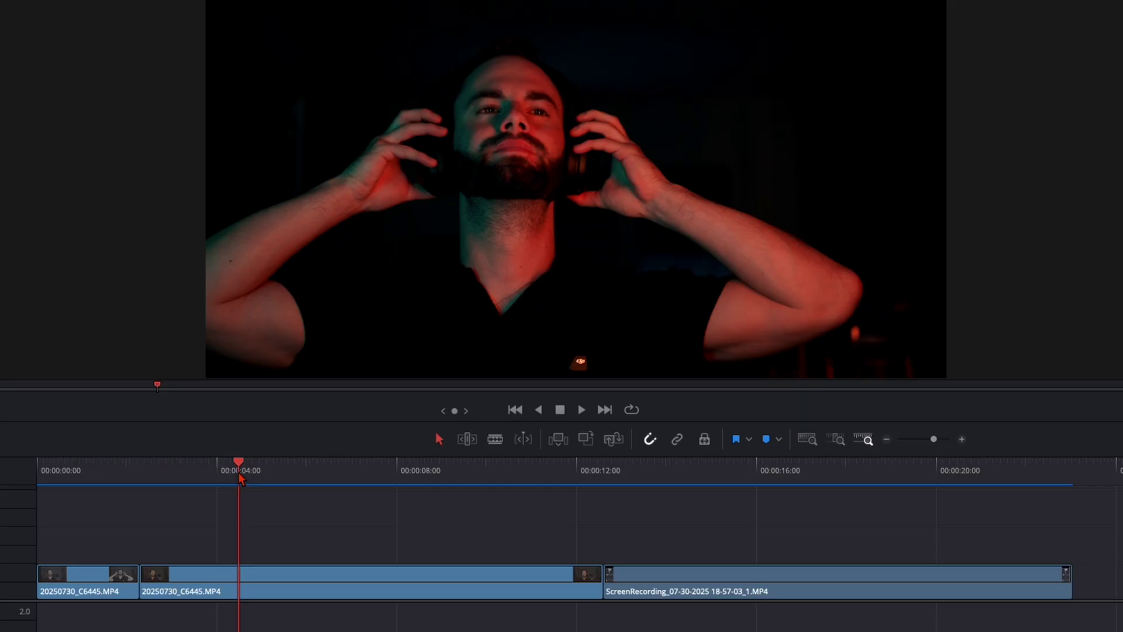
pyautogui.hotkey('ctrl', 'shift', '[')
pyautogui.click(241, 526)
pyautogui.moveTo(125, 484); pyautogui.dragTo(107, 479)
pyautogui.press('space')
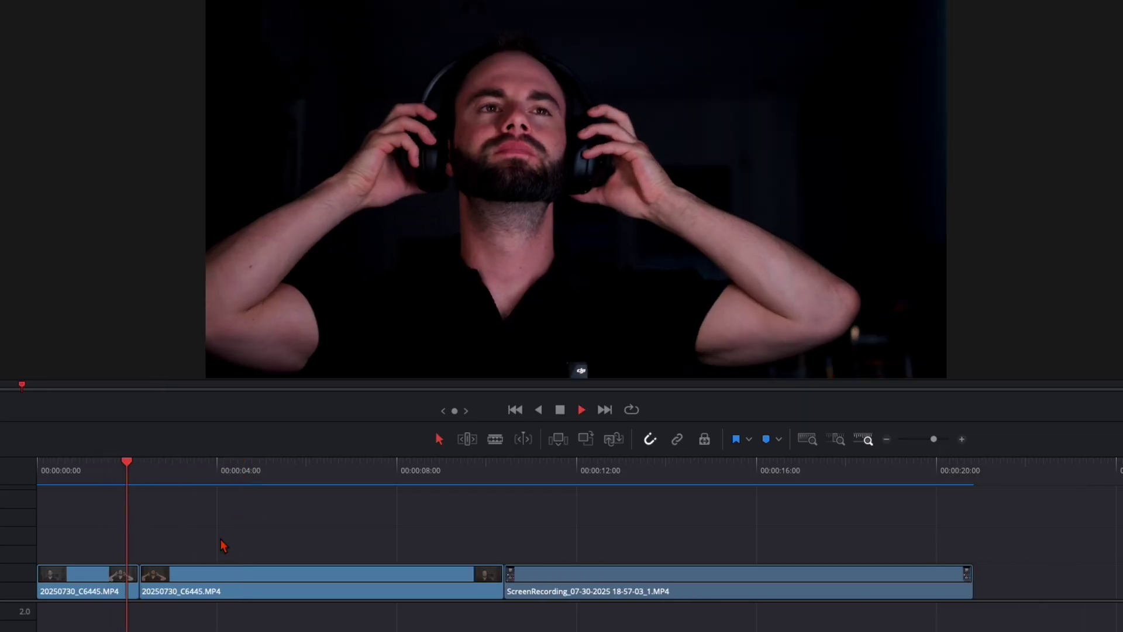
# - Zoom in on the cut, trim the second clip's start again, and review playback
pyautogui.hotkey('ctrl', '=')
pyautogui.moveTo(221, 475); pyautogui.dragTo(251, 477)
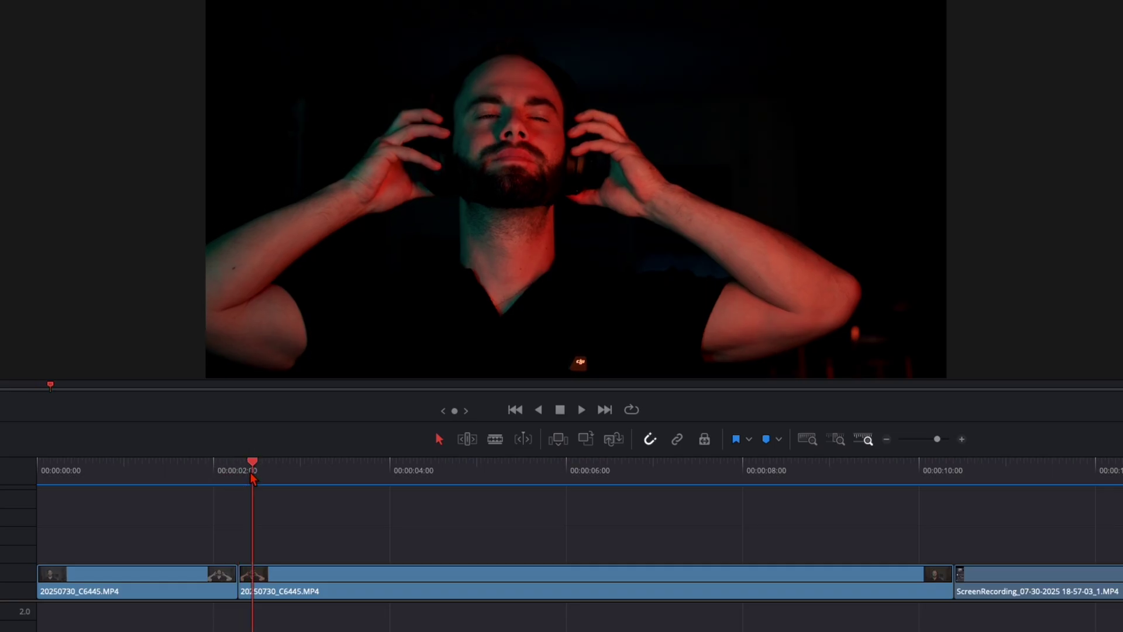
pyautogui.hotkey('ctrl', 'shift', '[')
pyautogui.click(174, 475)
pyautogui.press('space')
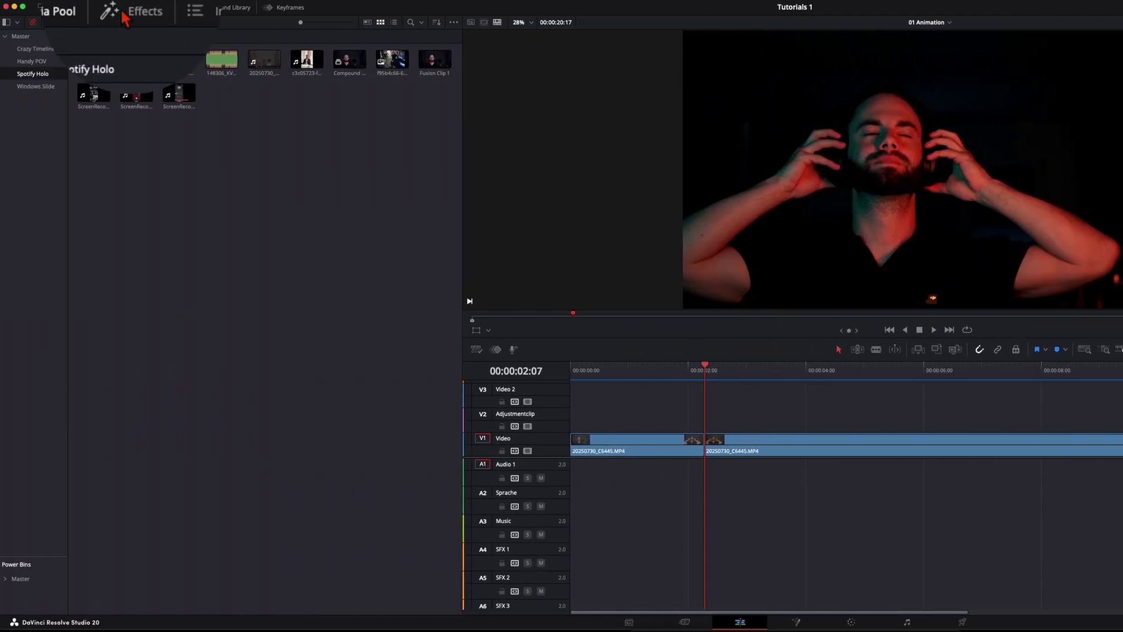
# - Drop a Smooth Cut transition onto the V1 edit point and play it back twice
pyautogui.click(144, 12)
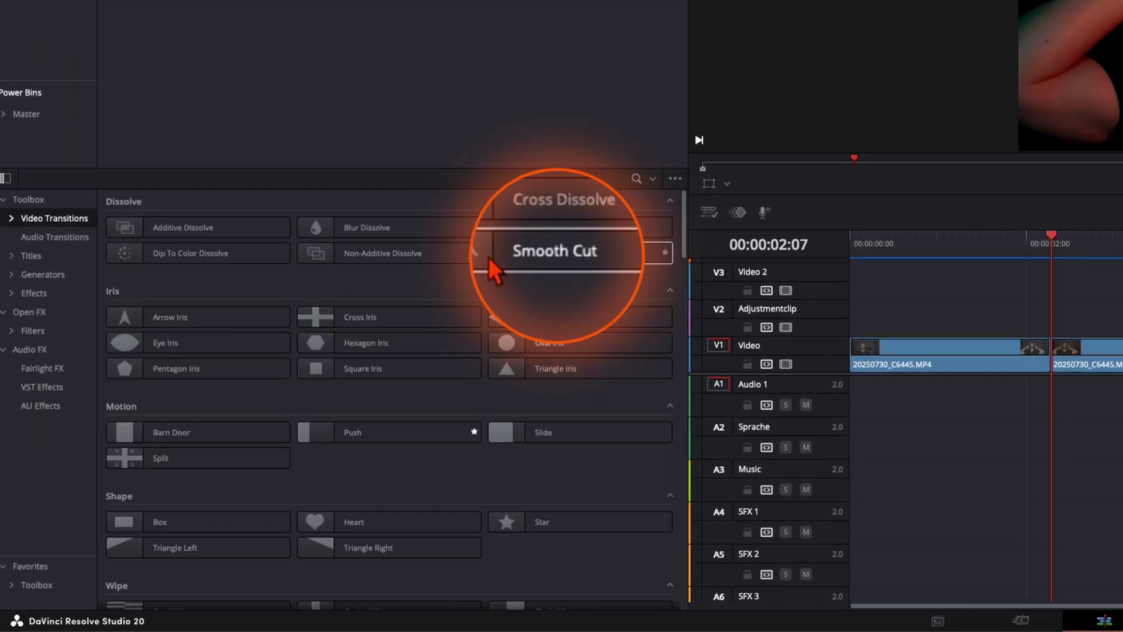
pyautogui.moveTo(497, 260); pyautogui.dragTo(1057, 347)
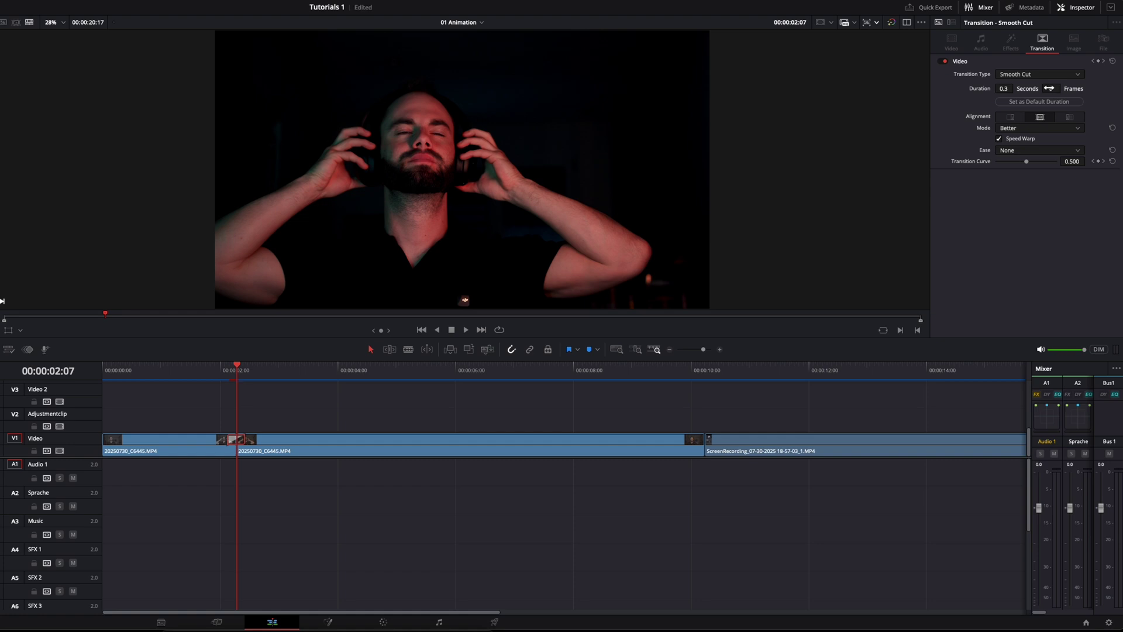
pyautogui.press('space')
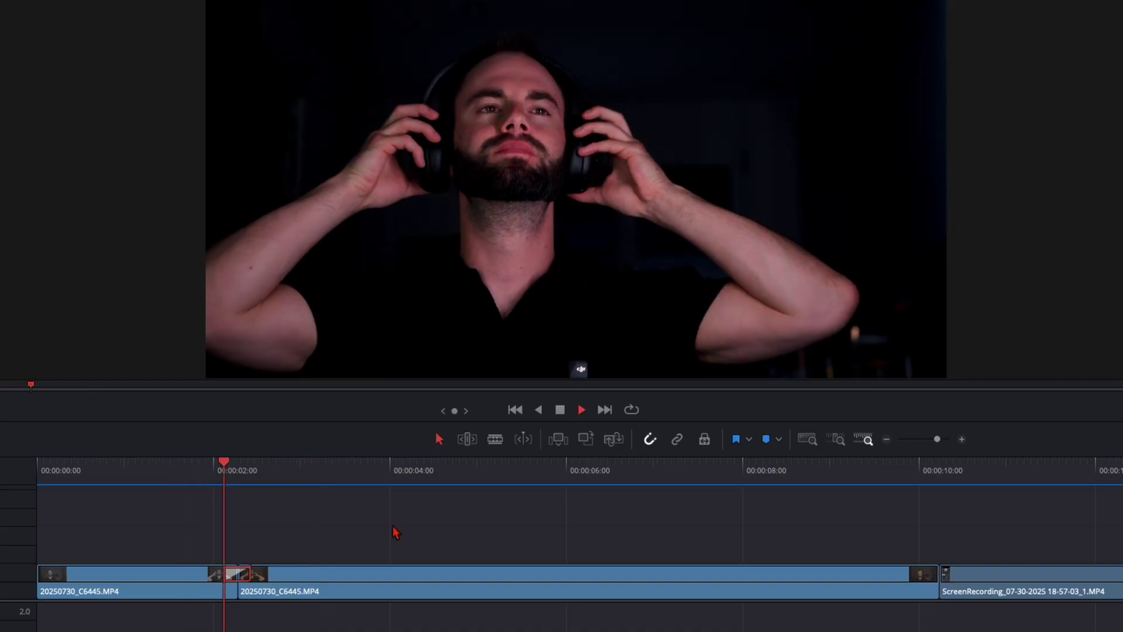
pyautogui.press('space')
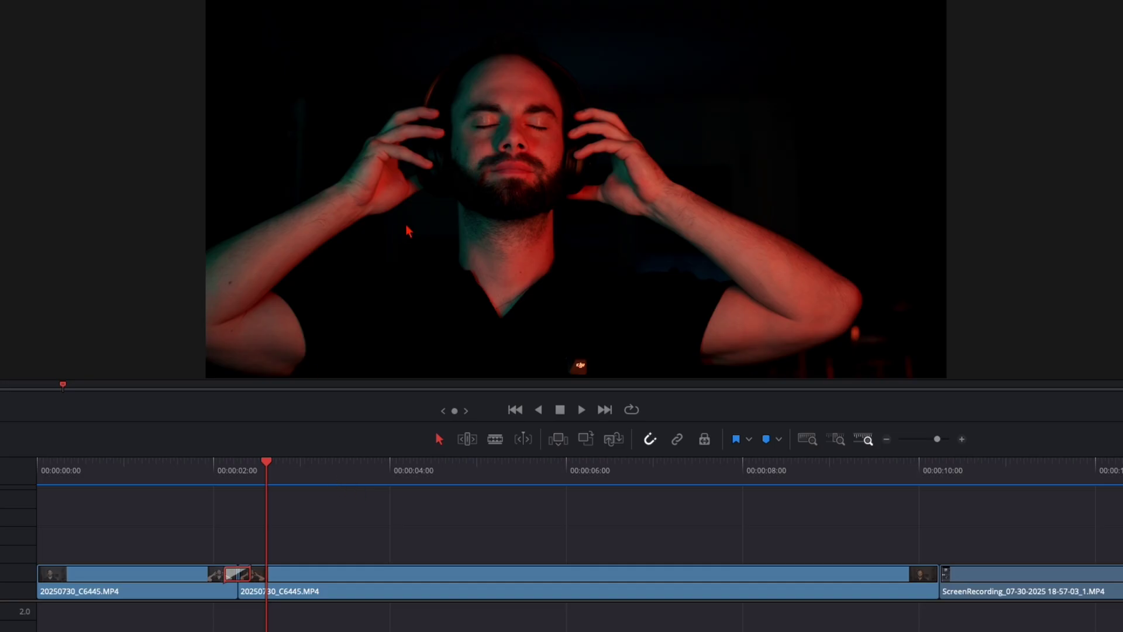
pyautogui.click(366, 538)
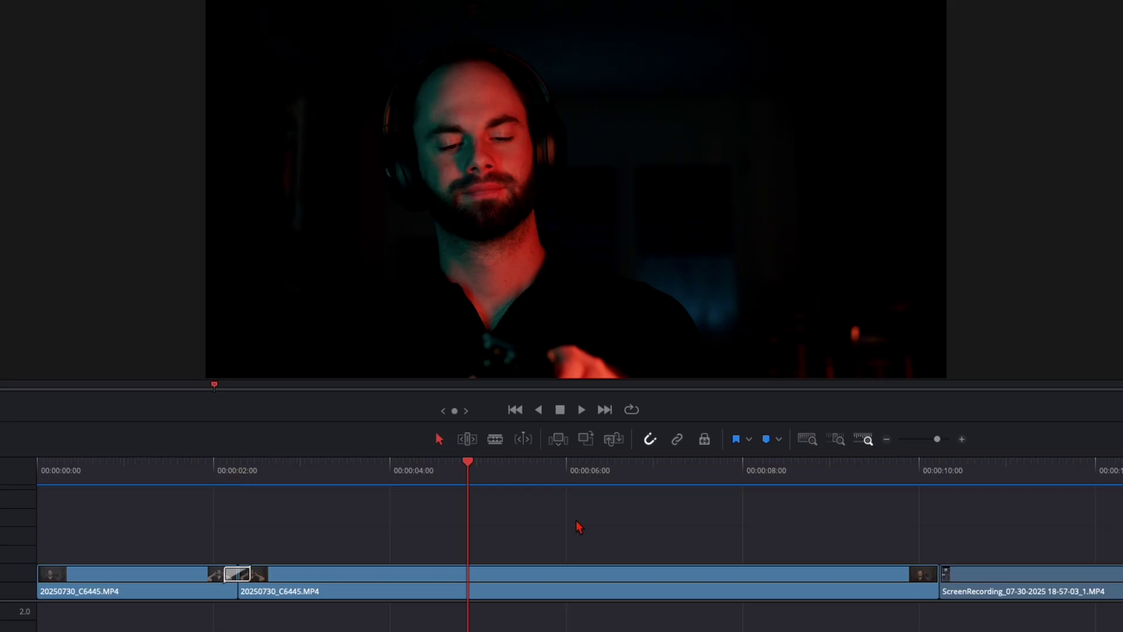
pyautogui.scroll(-1, 641, 530)
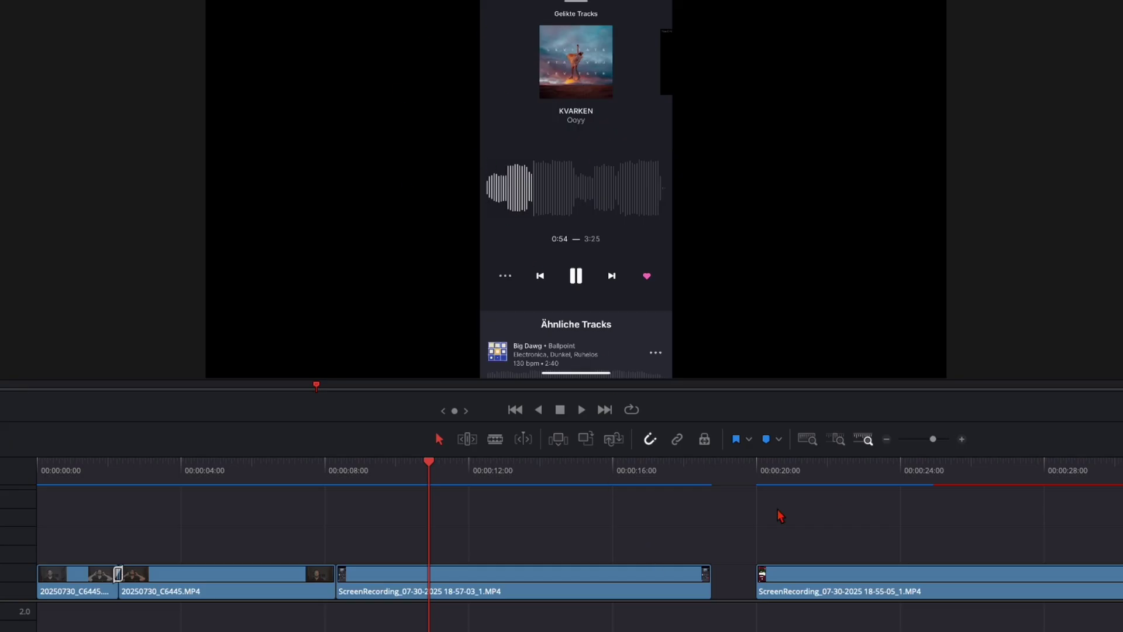
# - Raise Crop Top and Crop Bottom on the Witness The End screen recording
pyautogui.click(819, 468)
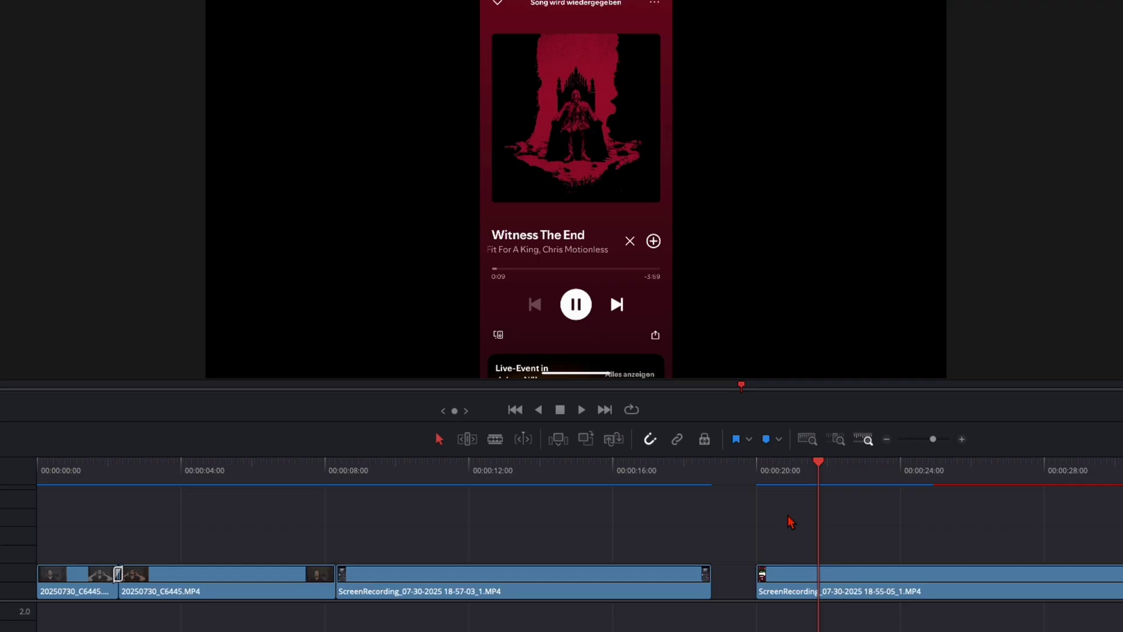
pyautogui.moveTo(530, 471)
pyautogui.mouseDown()
pyautogui.moveTo(459, 477)
pyautogui.moveTo(520, 473)
pyautogui.mouseUp()
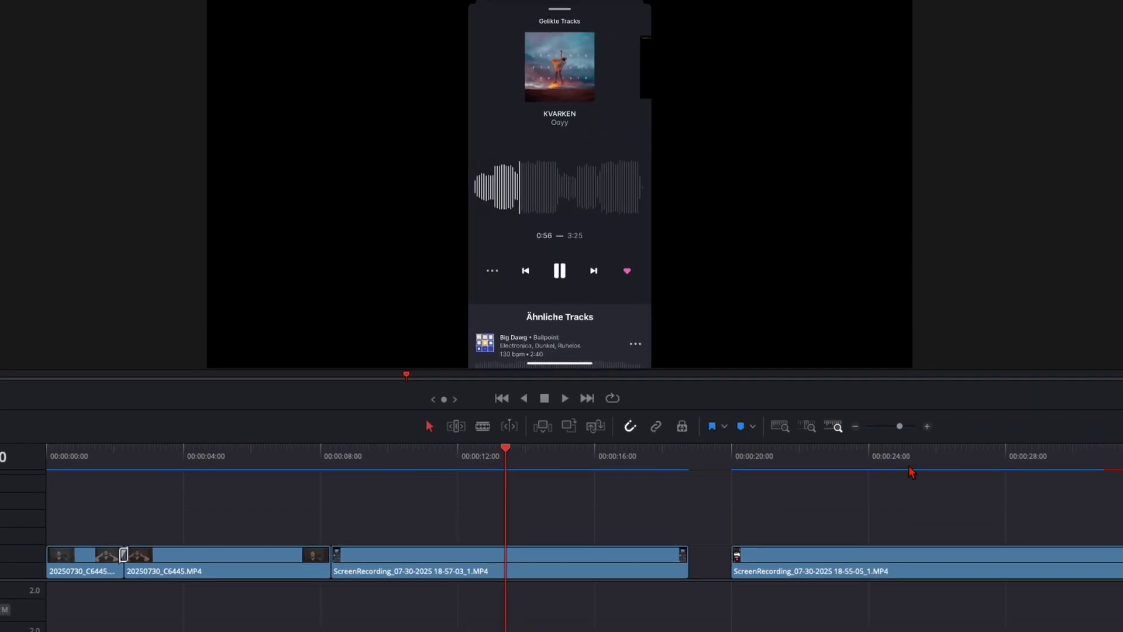
pyautogui.click(879, 463)
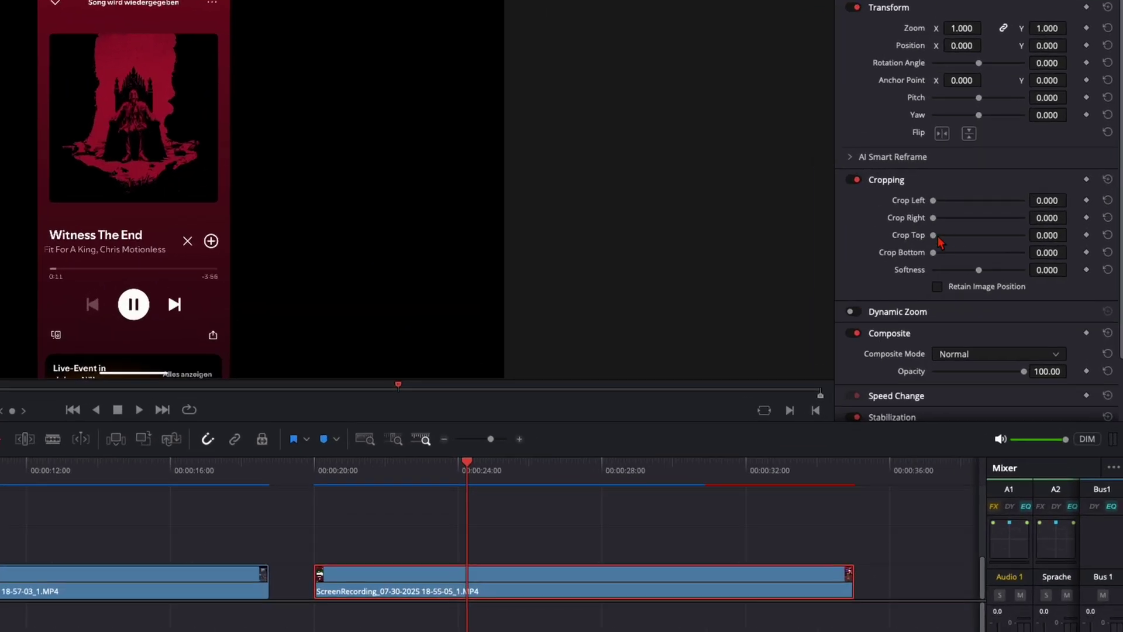
pyautogui.moveTo(996, 213); pyautogui.dragTo(1004, 214)
pyautogui.moveTo(933, 255); pyautogui.dragTo(944, 255)
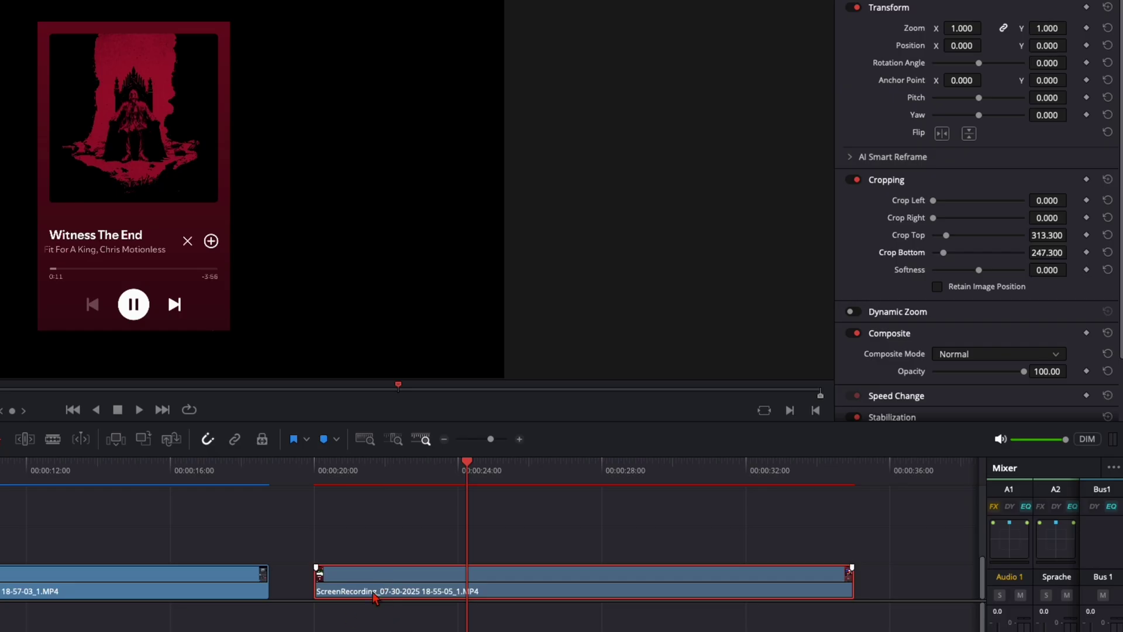
# - Restore the accidentally deleted clip and crop the KVARKEN recording's top to about 293.3
pyautogui.press('Delete')
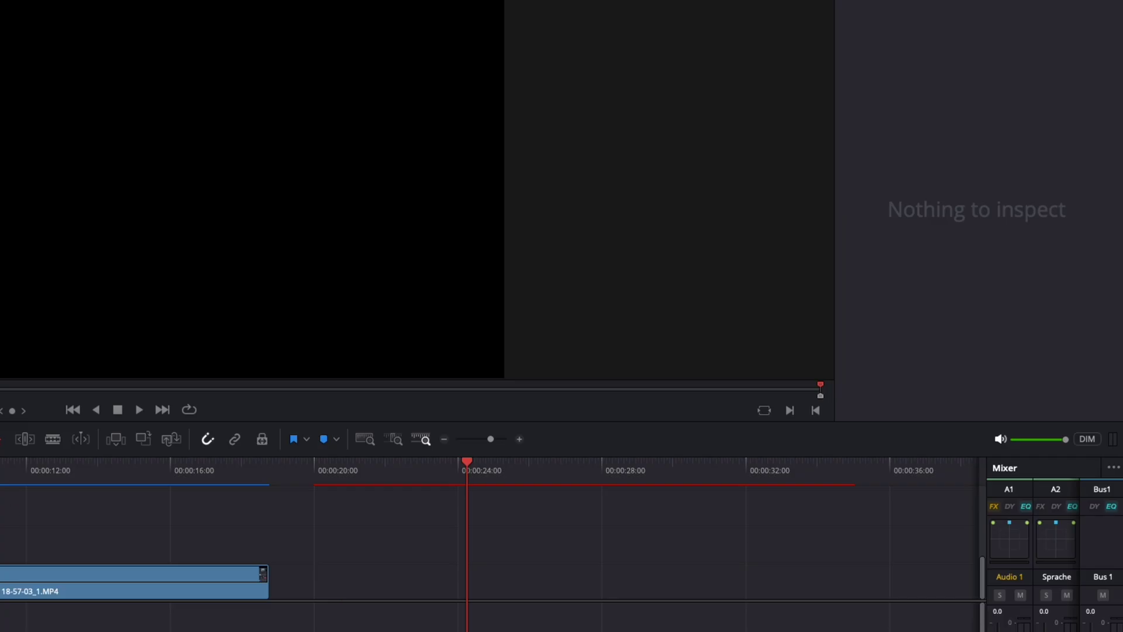
pyautogui.hotkey('ctrl', 'z')
pyautogui.click(310, 587)
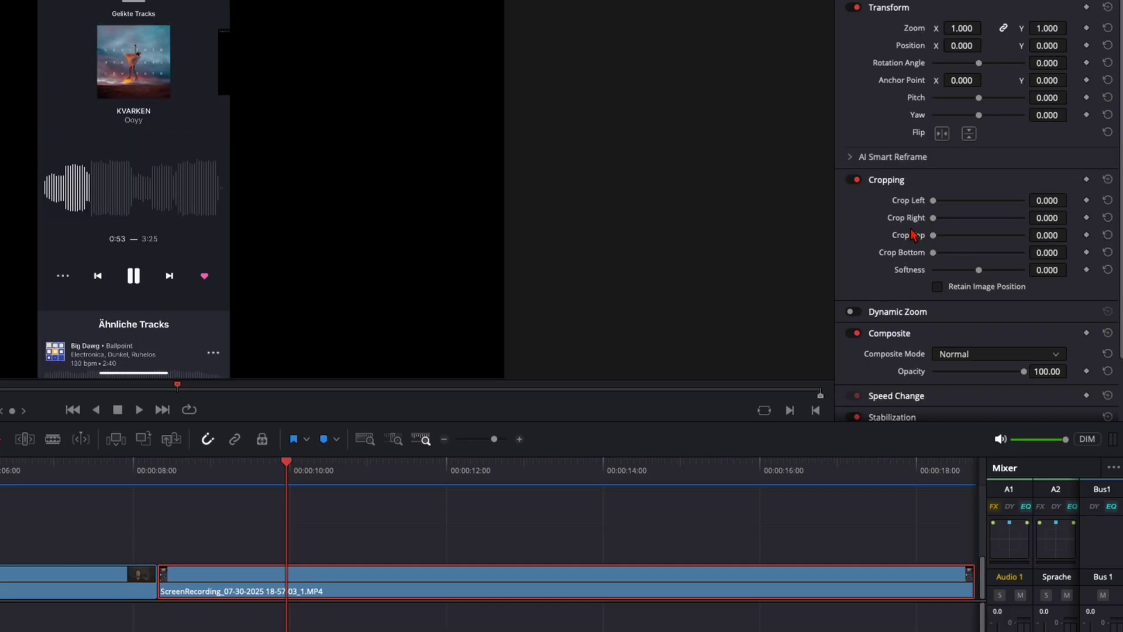
pyautogui.moveTo(934, 238); pyautogui.dragTo(947, 239)
pyautogui.moveTo(1048, 235); pyautogui.dragTo(146, 385)
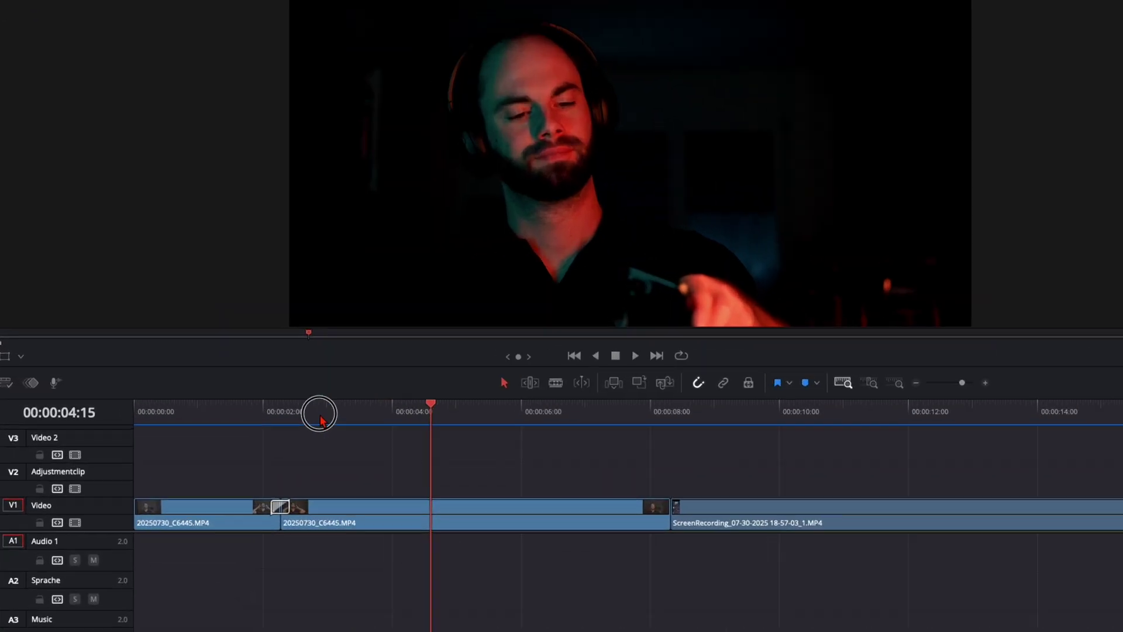
# - Combine the headphone clips into Compound Clip 2
pyautogui.moveTo(193, 413); pyautogui.dragTo(304, 433)
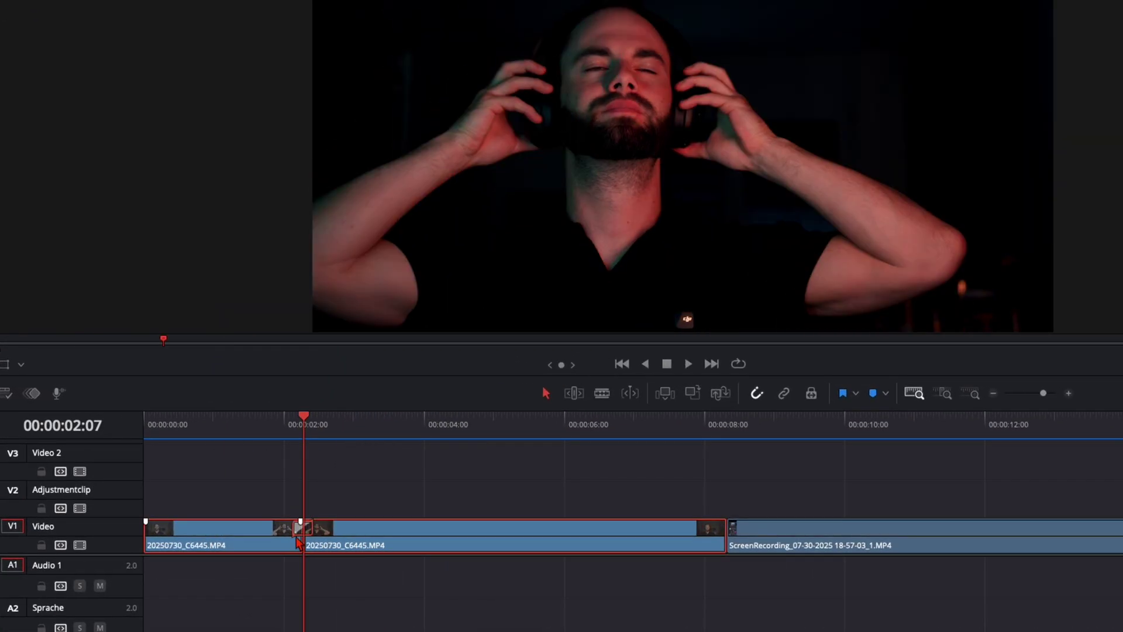
pyautogui.rightClick(379, 540)
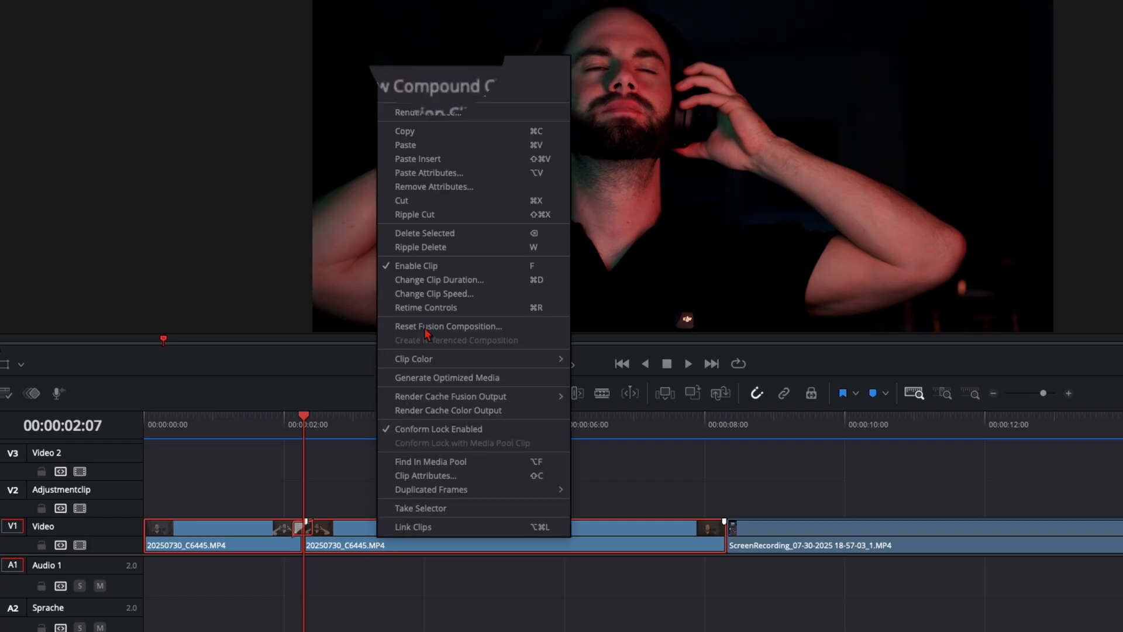
pyautogui.click(488, 98)
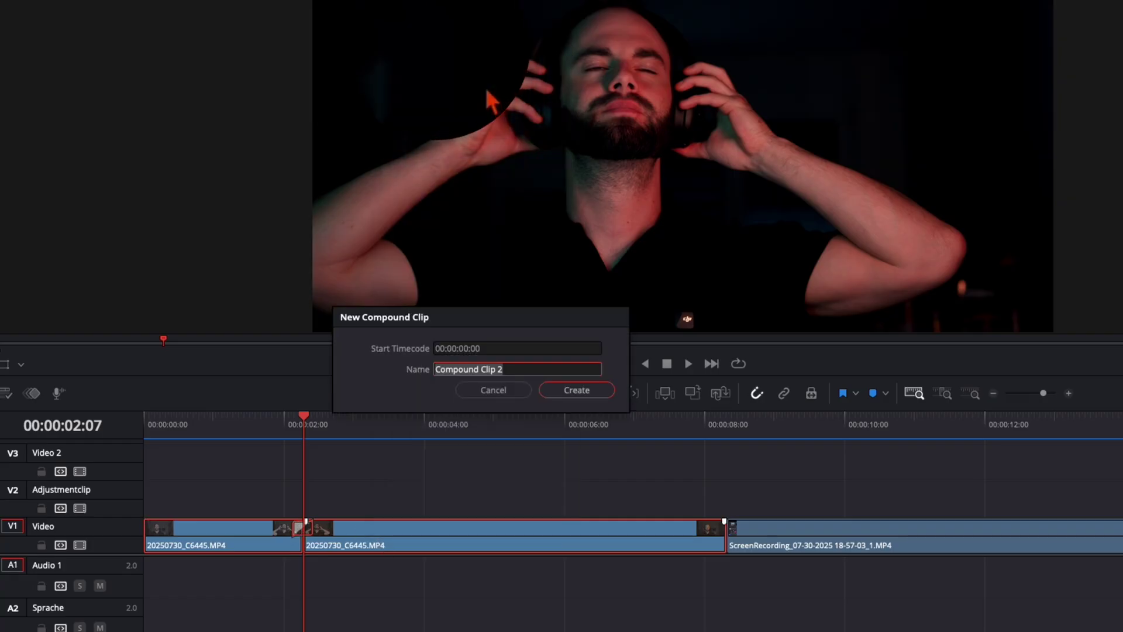
pyautogui.press('Return')
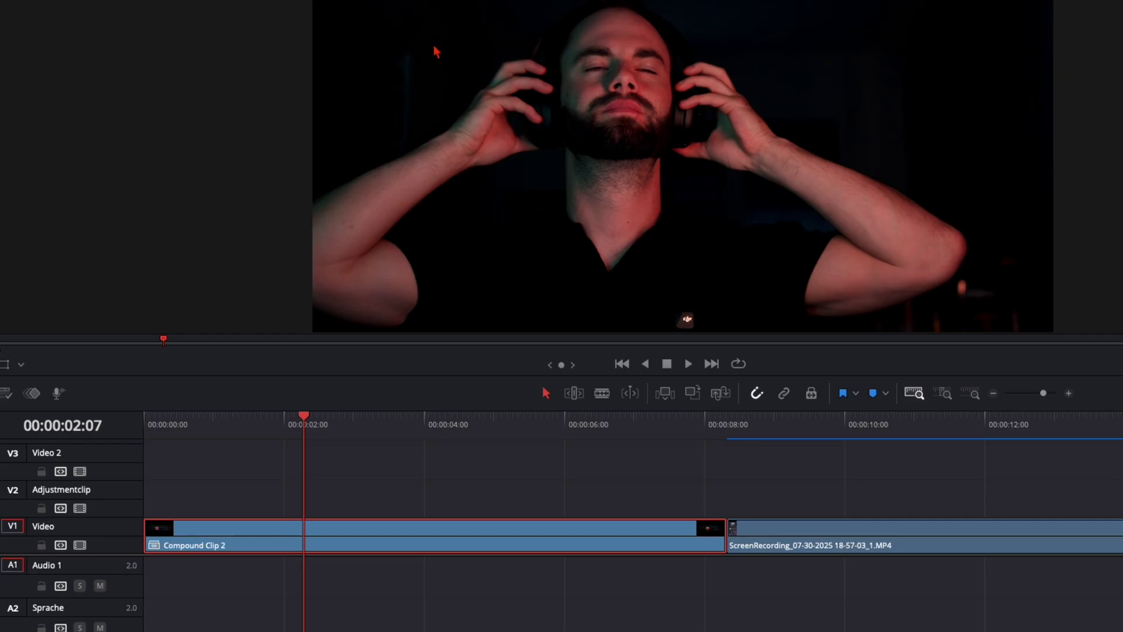
# - Move the ScreenRecording clip from V1 up onto the V2 track
pyautogui.moveTo(759, 433); pyautogui.dragTo(798, 428)
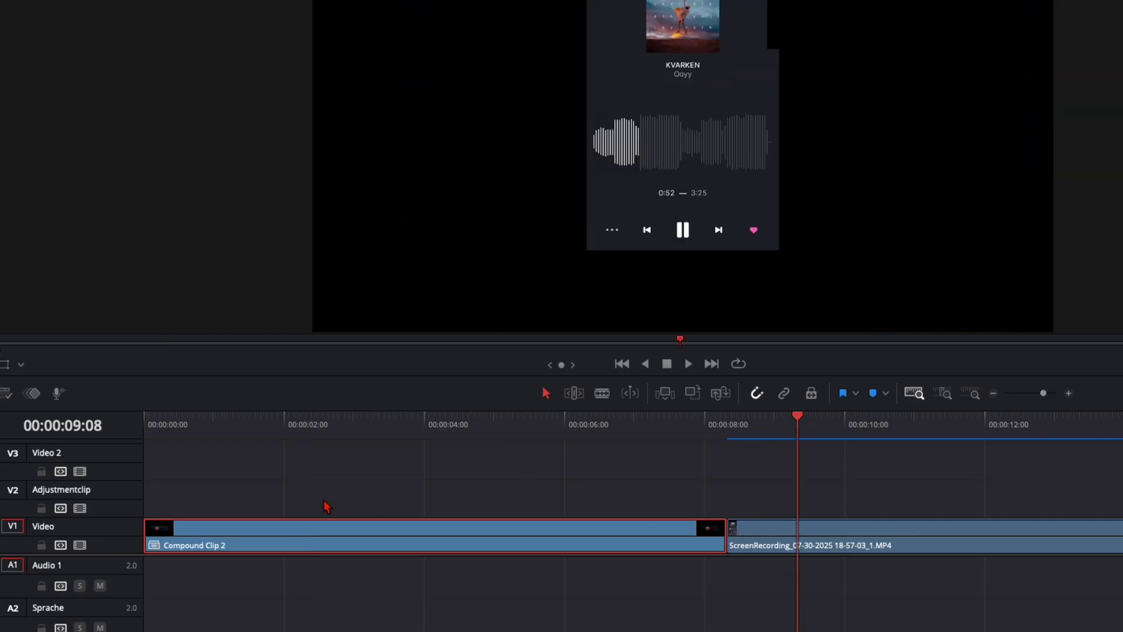
pyautogui.moveTo(797, 428); pyautogui.dragTo(858, 428)
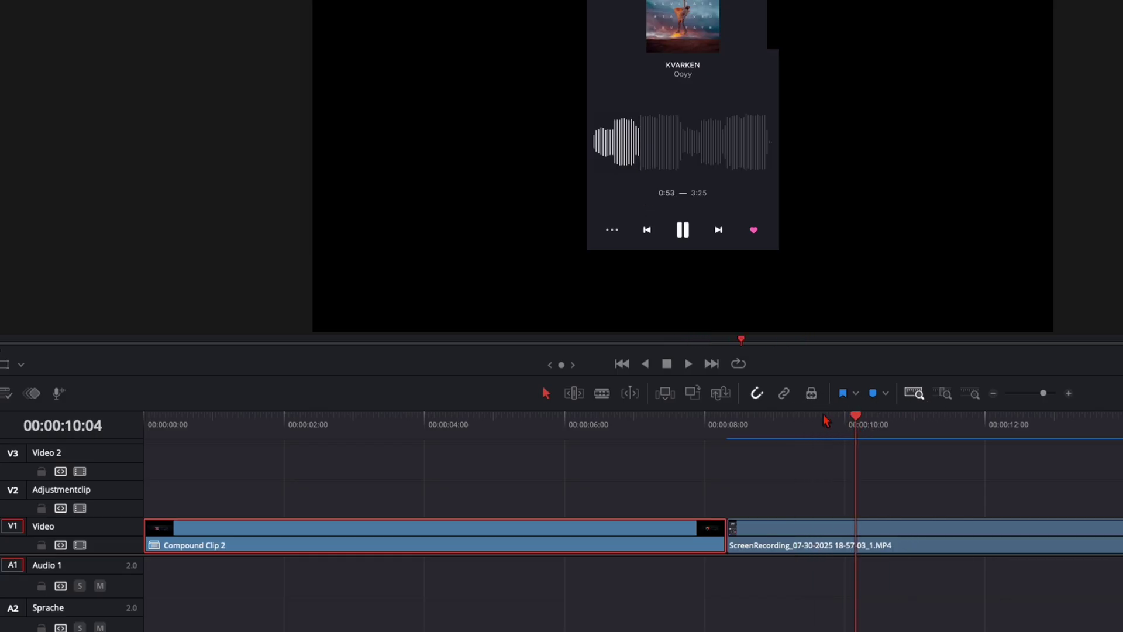
pyautogui.click(922, 545)
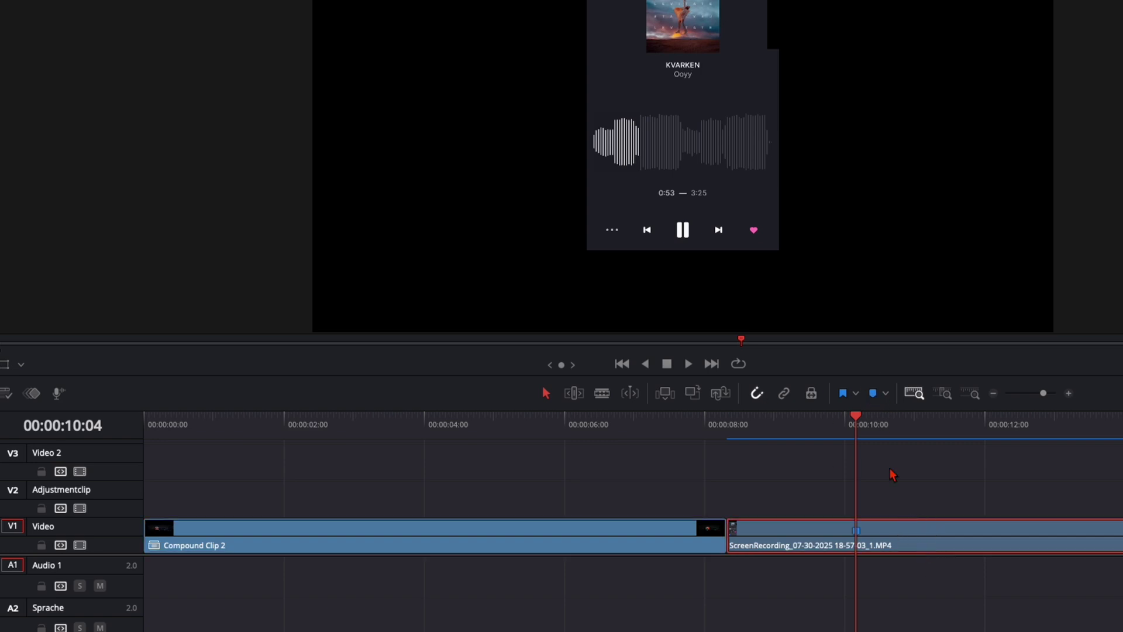
pyautogui.moveTo(895, 541); pyautogui.dragTo(515, 499)
# - Slide the V2 screen recording to start at 00:00:00 and play the timeline
pyautogui.click(248, 425)
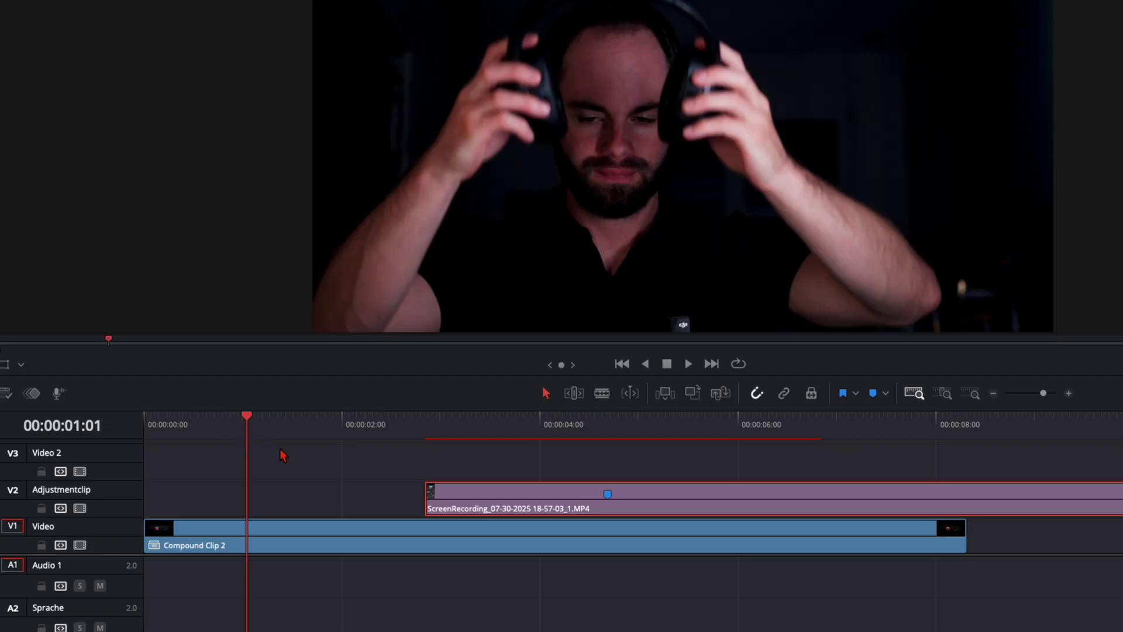
pyautogui.scroll(3, 389, 474)
pyautogui.click(409, 419)
pyautogui.moveTo(410, 419); pyautogui.dragTo(581, 419)
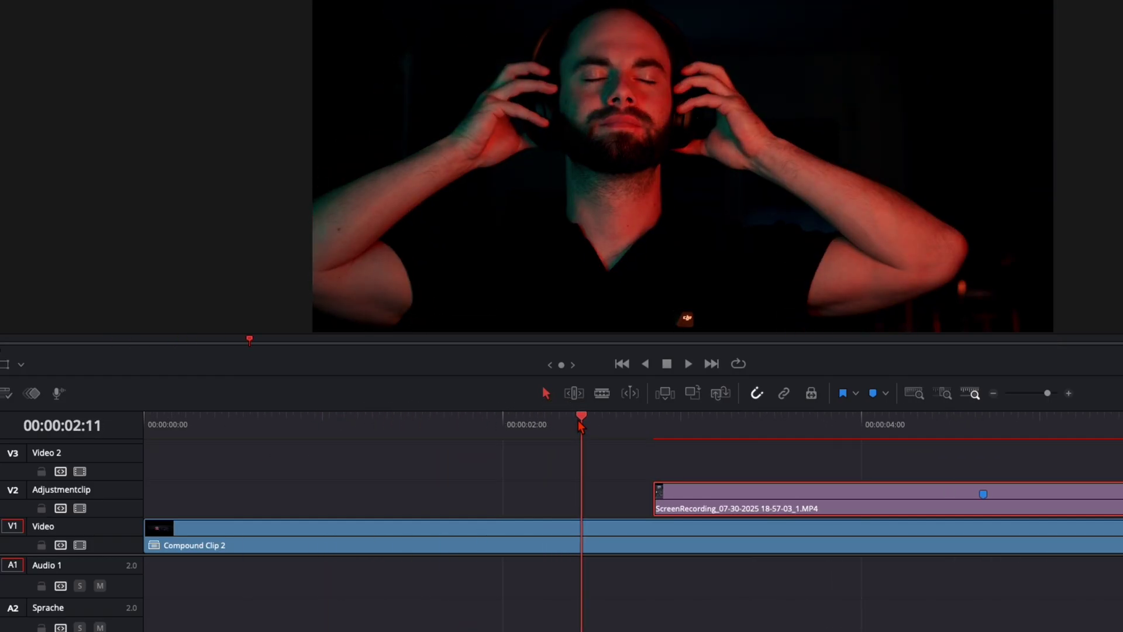
pyautogui.moveTo(1069, 499); pyautogui.dragTo(652, 488)
pyautogui.click(289, 459)
pyautogui.moveTo(257, 487); pyautogui.dragTo(149, 487)
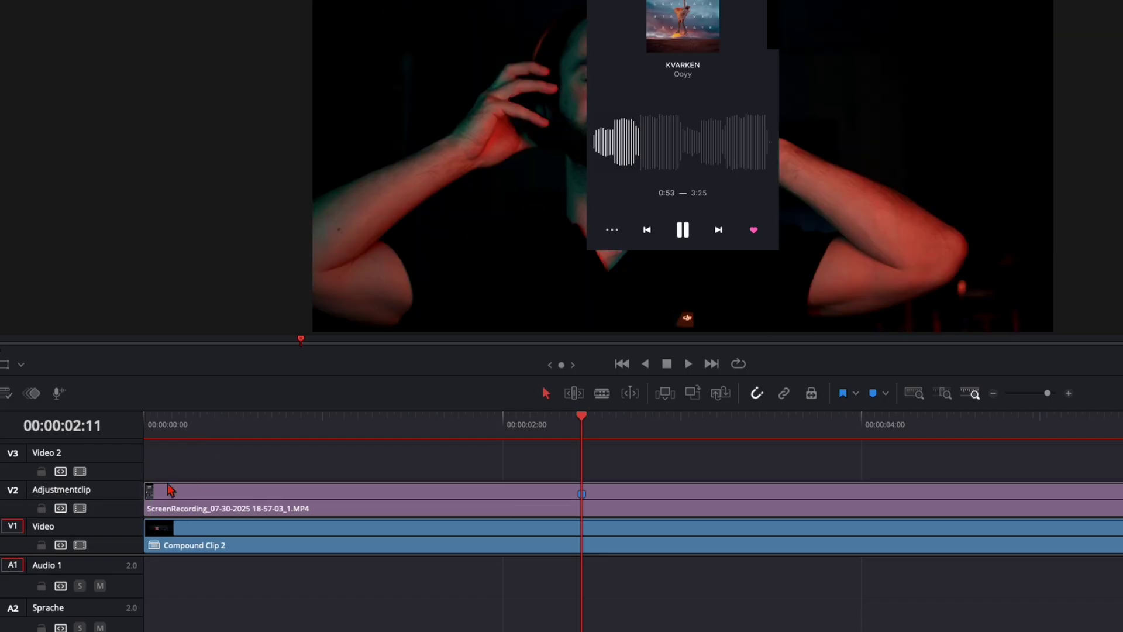
pyautogui.click(160, 426)
pyautogui.scroll(-3, 277, 550)
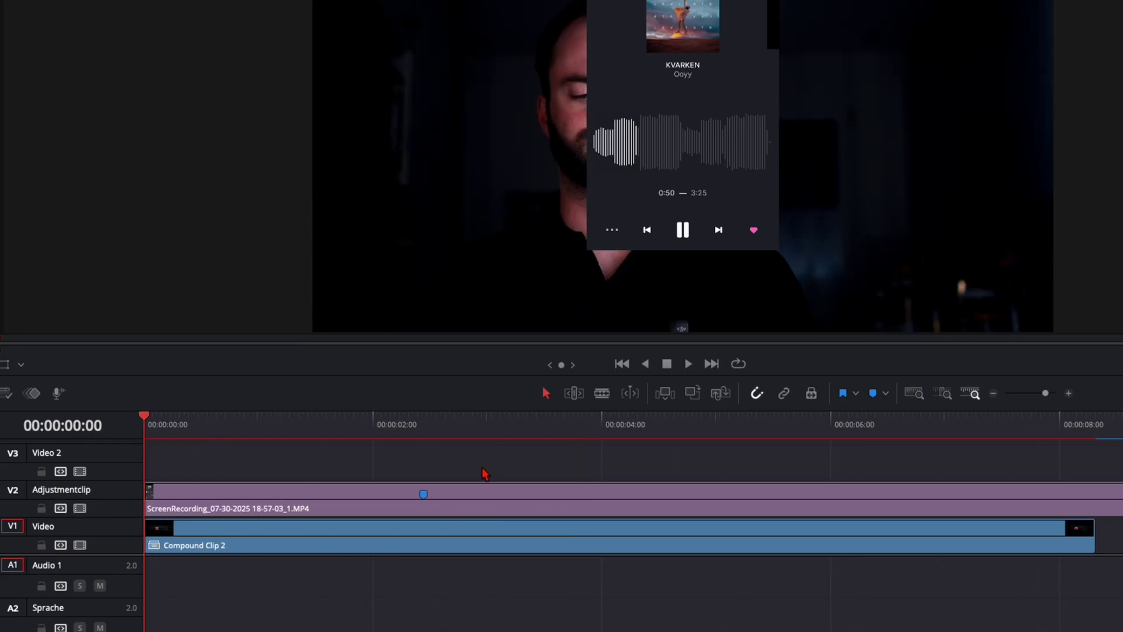
pyautogui.press('space')
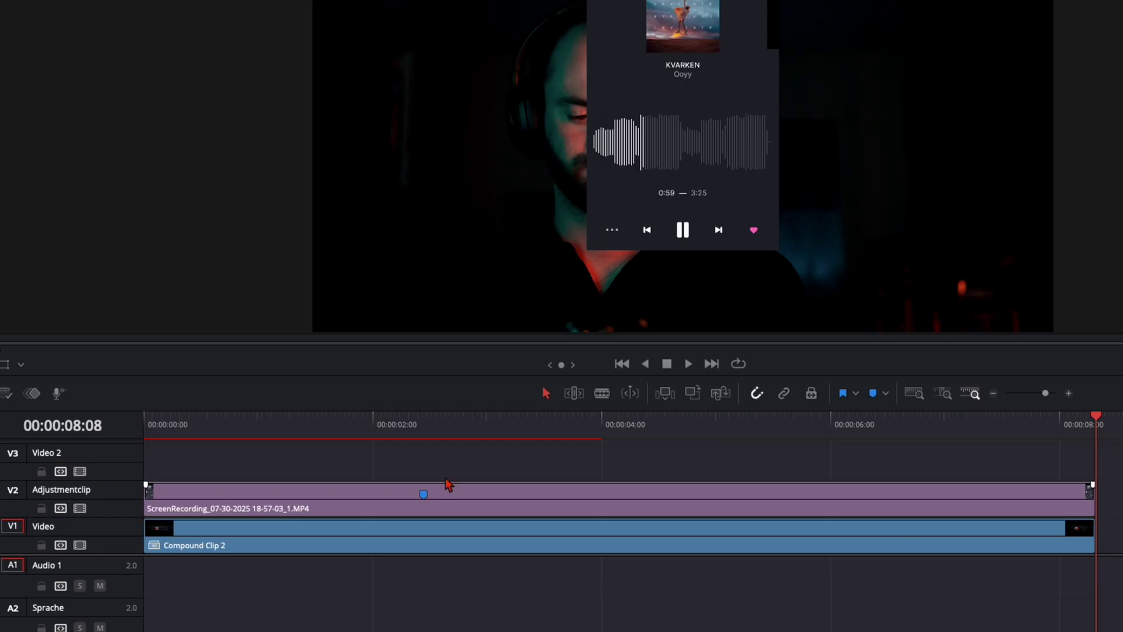
# - Turn the overlay and Compound Clip 2 into a New Fusion Clip, then scrub to 00:00
pyautogui.moveTo(337, 466); pyautogui.dragTo(359, 541)
pyautogui.rightClick(372, 541)
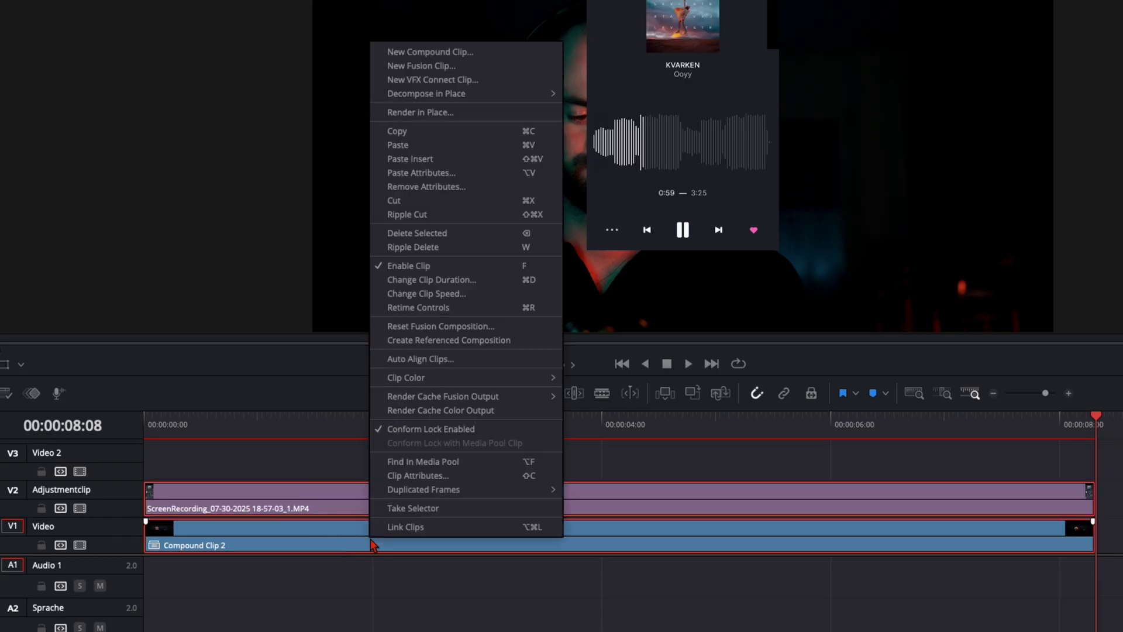
pyautogui.click(436, 67)
pyautogui.moveTo(228, 429); pyautogui.dragTo(144, 424)
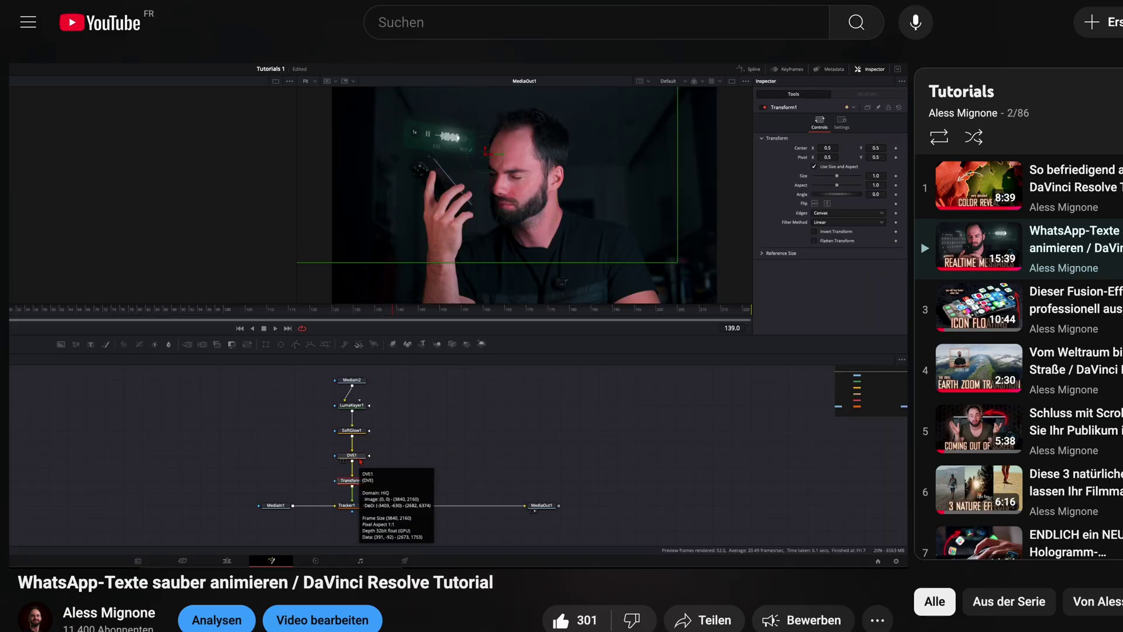
# - Delete both Merge nodes, move MediaIn1 aside, and play the headphone footage
pyautogui.press('f')
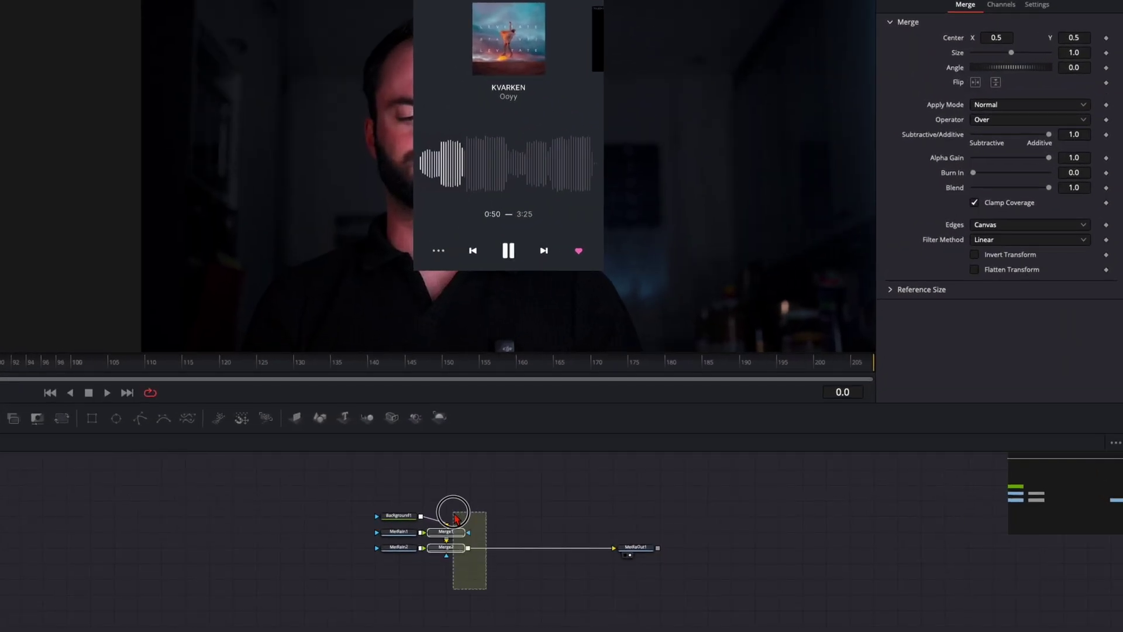
pyautogui.moveTo(456, 518); pyautogui.dragTo(451, 494)
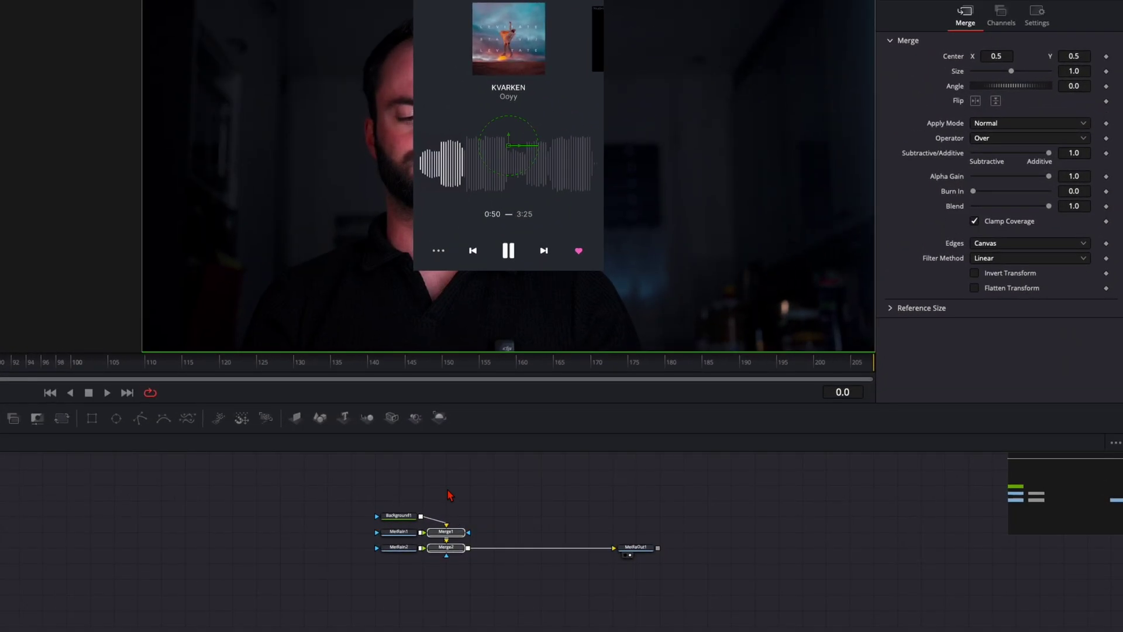
pyautogui.press('Delete')
pyautogui.press('Delete')
pyautogui.moveTo(410, 541); pyautogui.dragTo(220, 556)
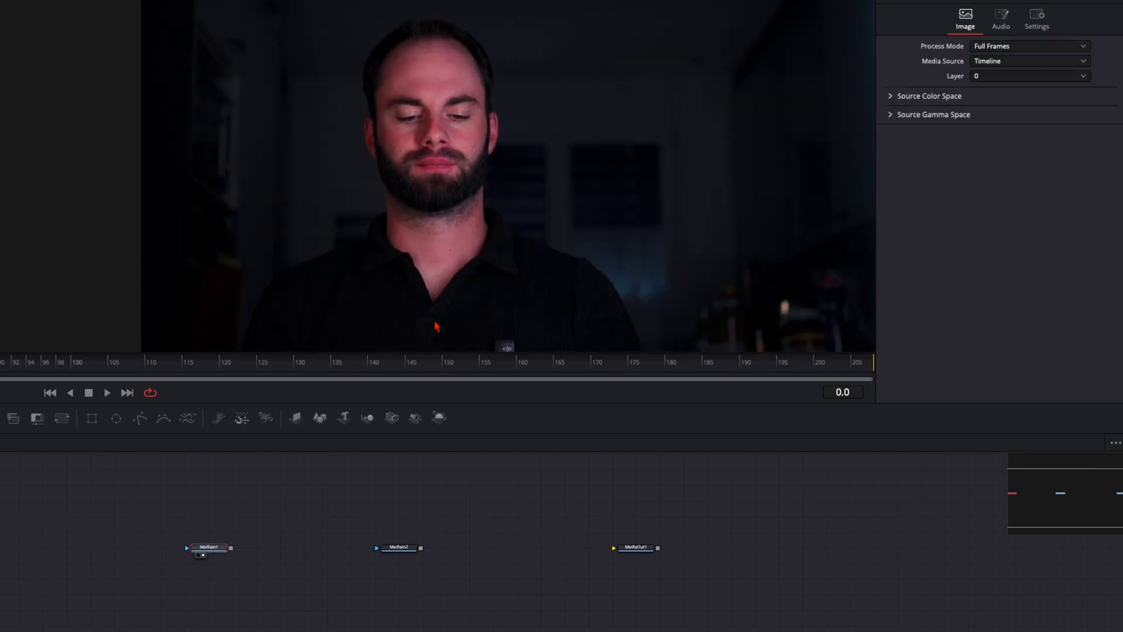
pyautogui.moveTo(314, 358); pyautogui.dragTo(6, 358)
pyautogui.press('space')
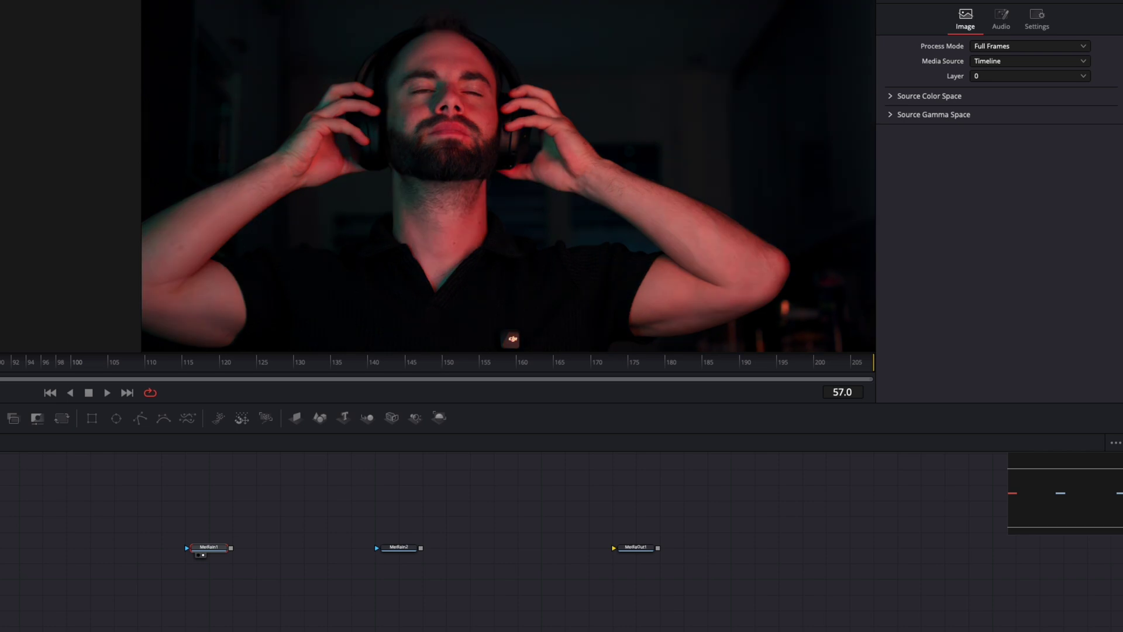
# - Connect MediaIn1 directly to MediaOut1, move MediaIn2 aside, and select MediaIn1
pyautogui.moveTo(328, 540); pyautogui.dragTo(308, 587)
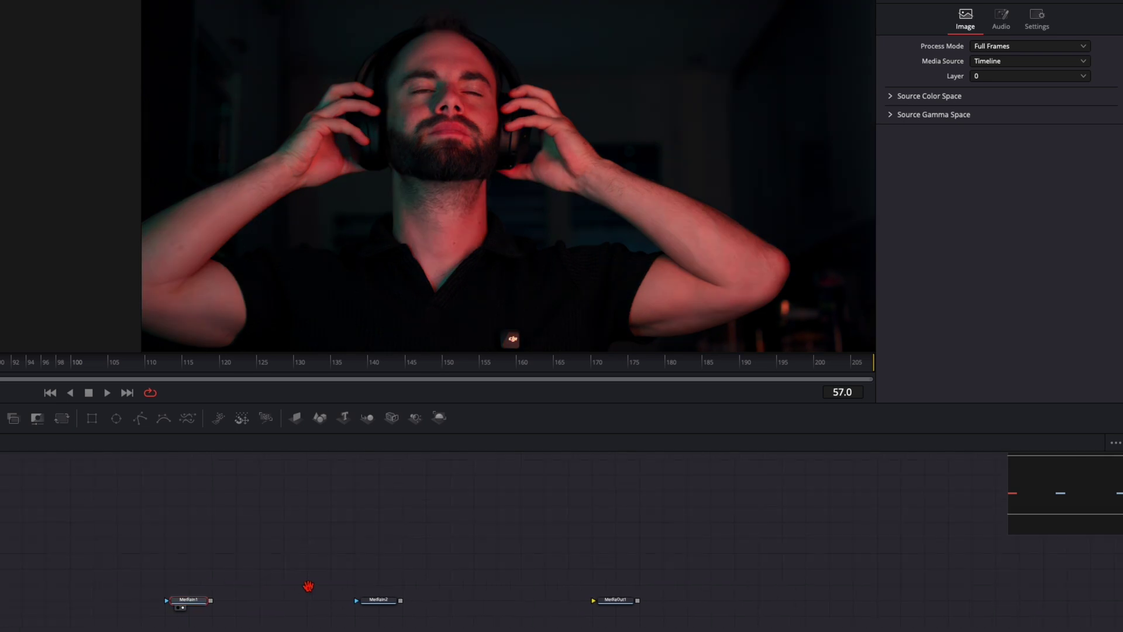
pyautogui.moveTo(375, 601); pyautogui.dragTo(329, 473)
pyautogui.moveTo(210, 600); pyautogui.dragTo(593, 601)
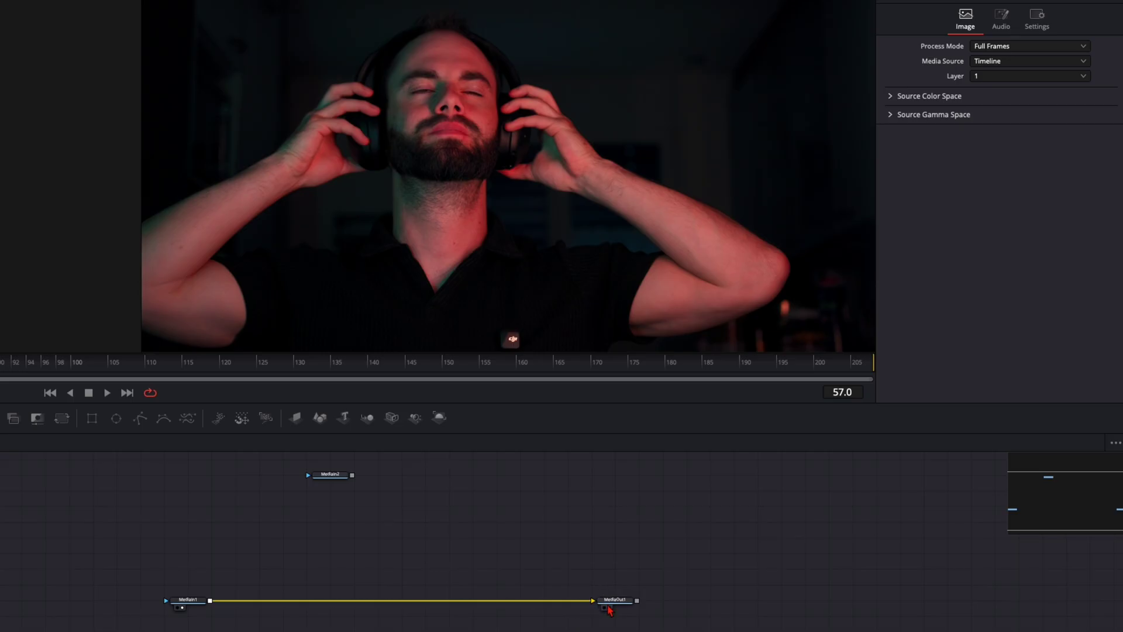
pyautogui.click(610, 612)
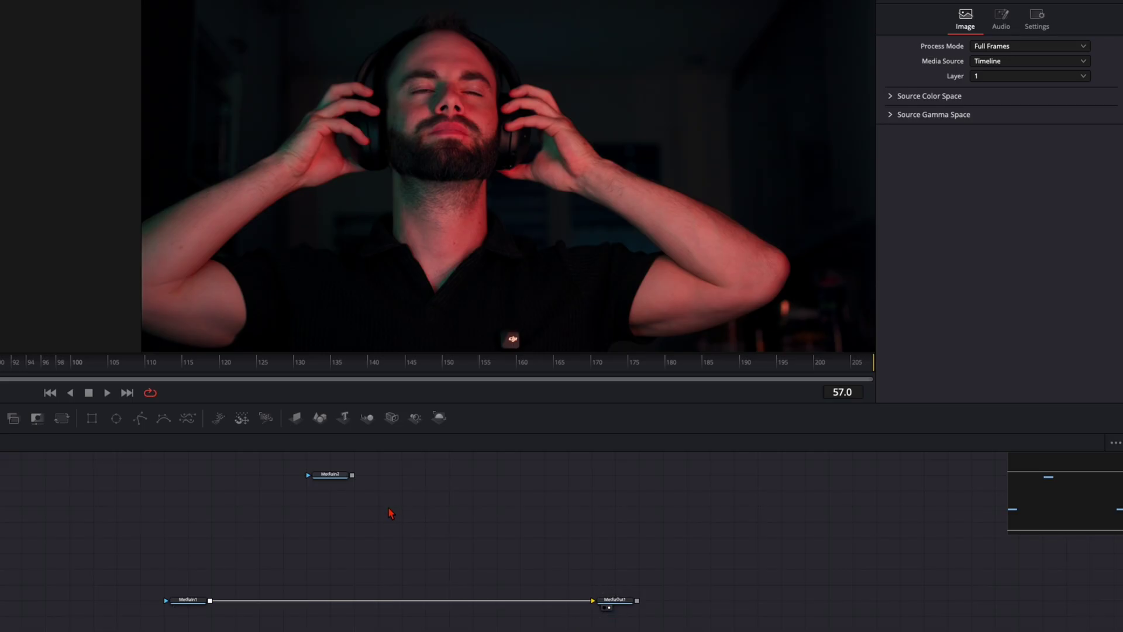
pyautogui.moveTo(340, 481); pyautogui.dragTo(513, 264)
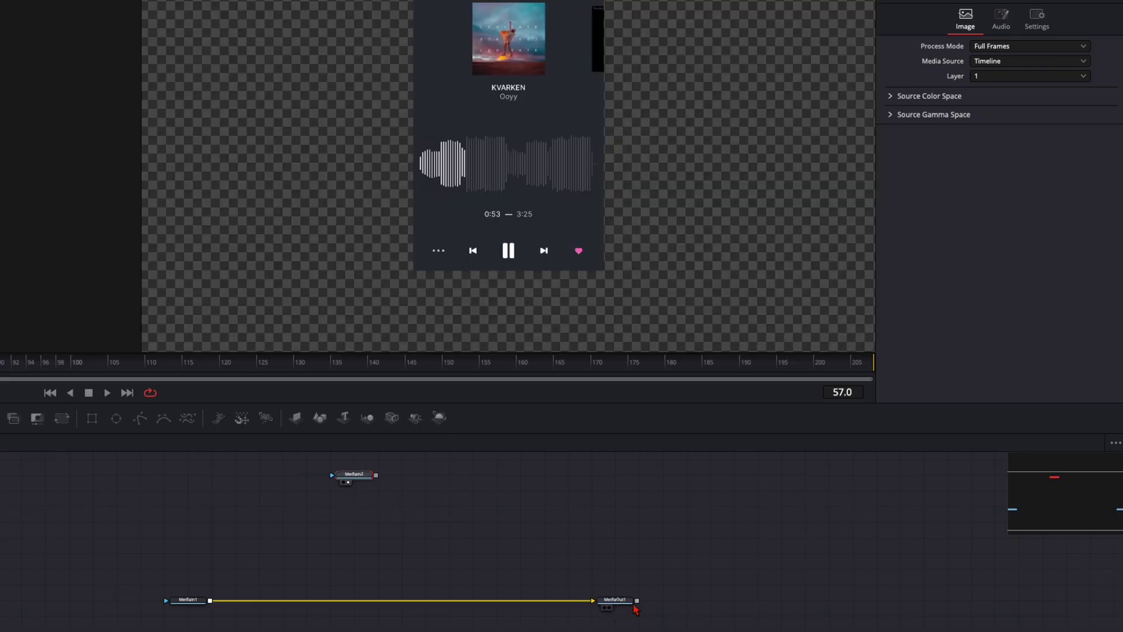
pyautogui.click(609, 608)
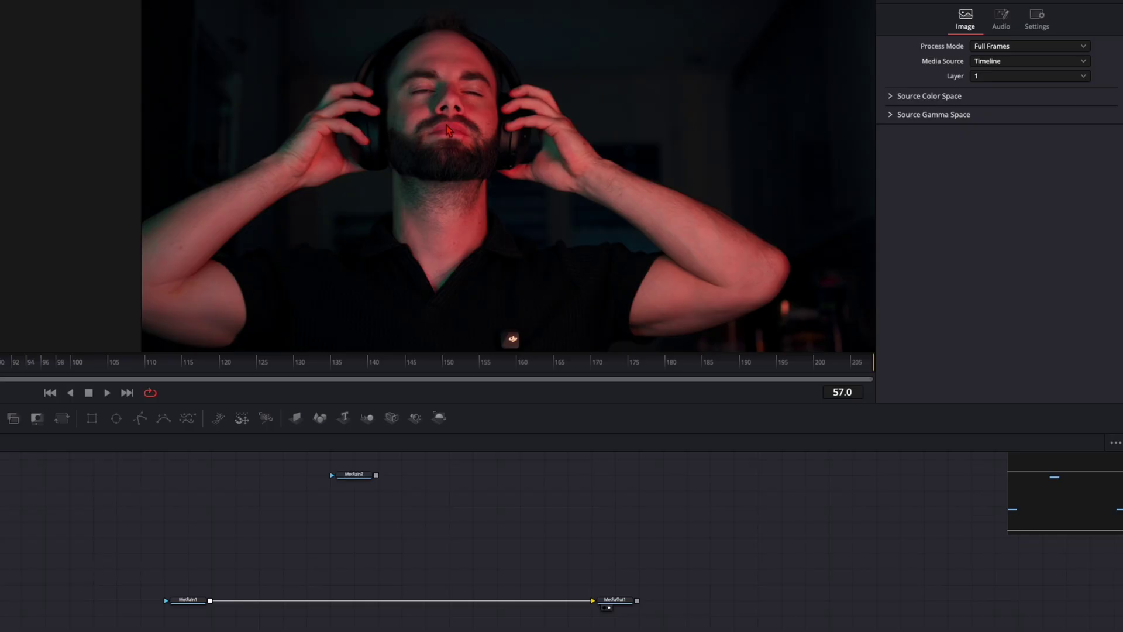
pyautogui.click(234, 601)
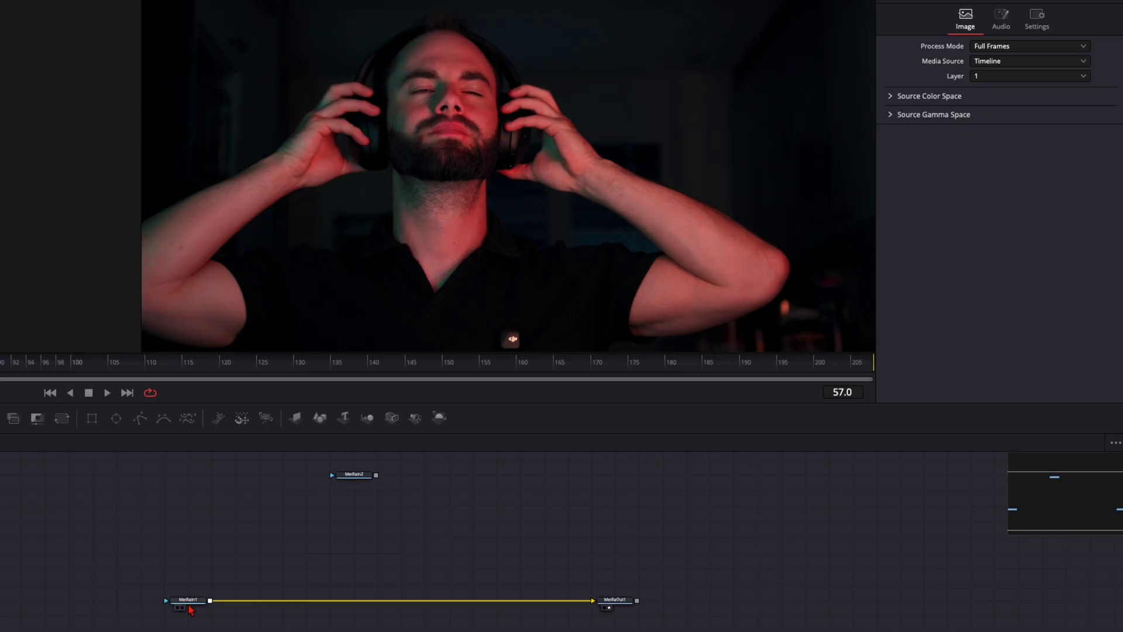
pyautogui.click(190, 605)
# - Insert a Tracker after MediaIn1 and track the face with Best match adaptive mode
pyautogui.hotkey('shift', 'space')
pyautogui.write('track')
pyautogui.press('Return')
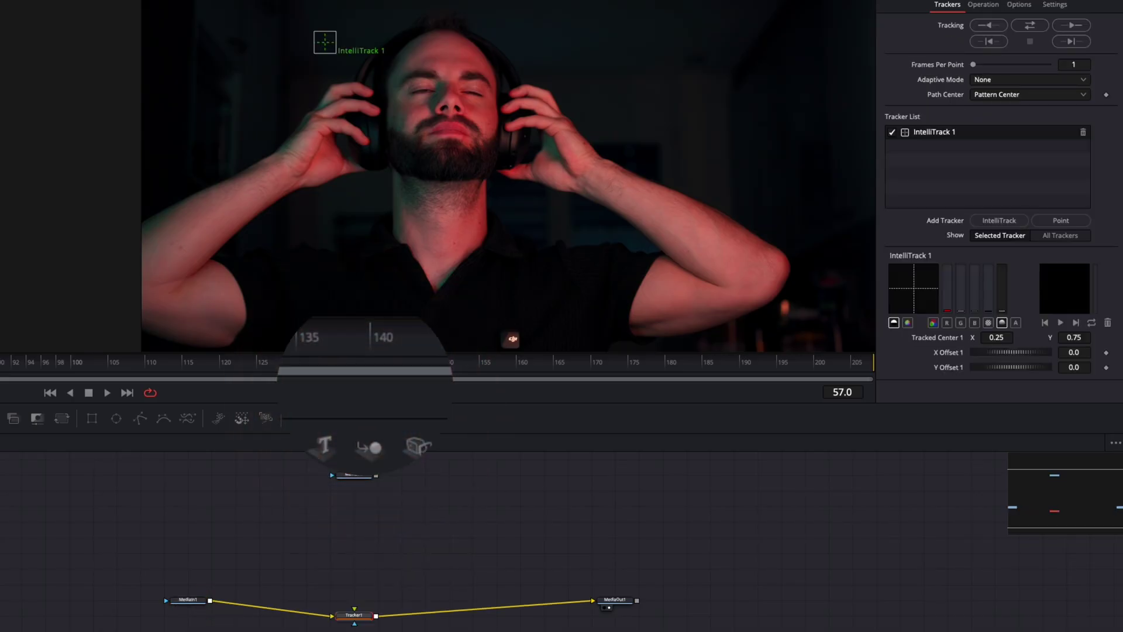
pyautogui.moveTo(354, 615); pyautogui.dragTo(354, 599)
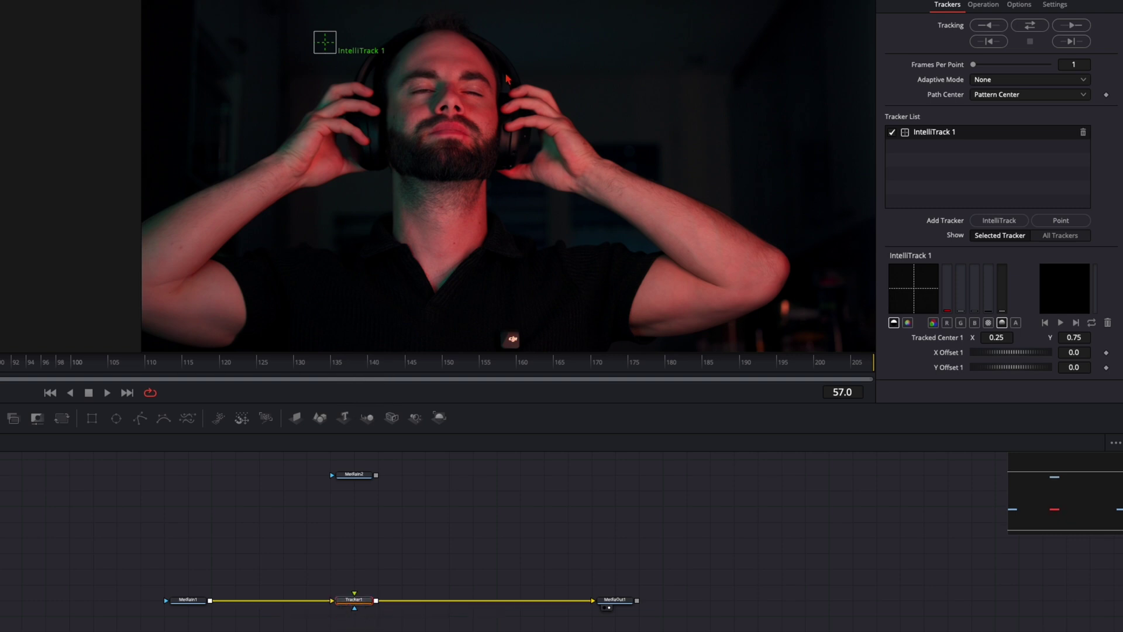
pyautogui.click(55, 370)
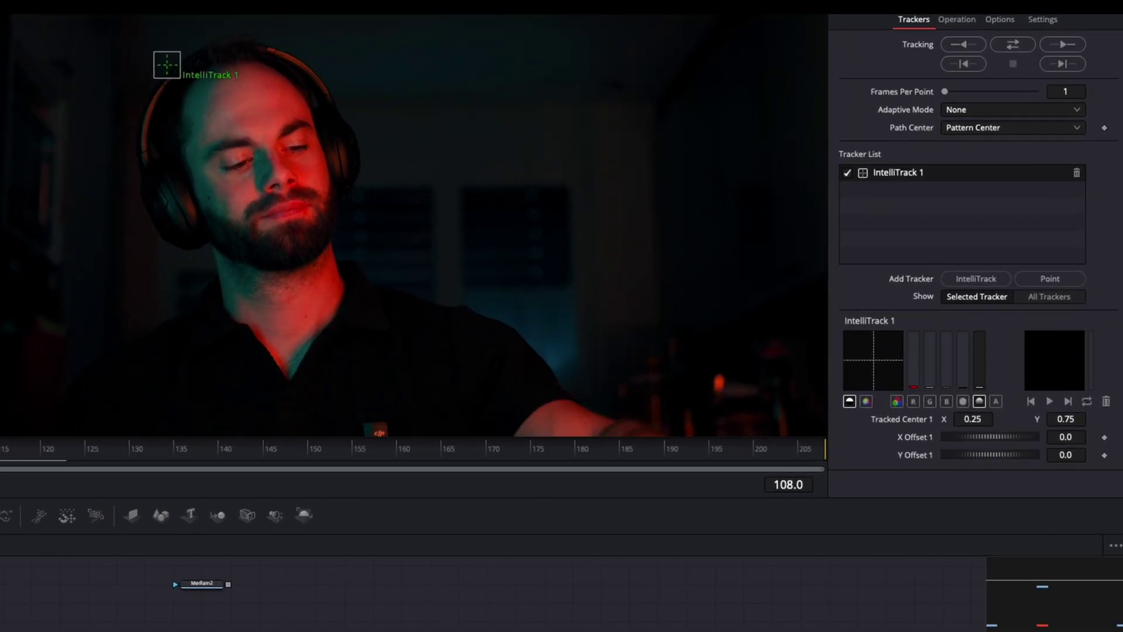
pyautogui.moveTo(172, 79); pyautogui.dragTo(332, 104)
pyautogui.click(1012, 110)
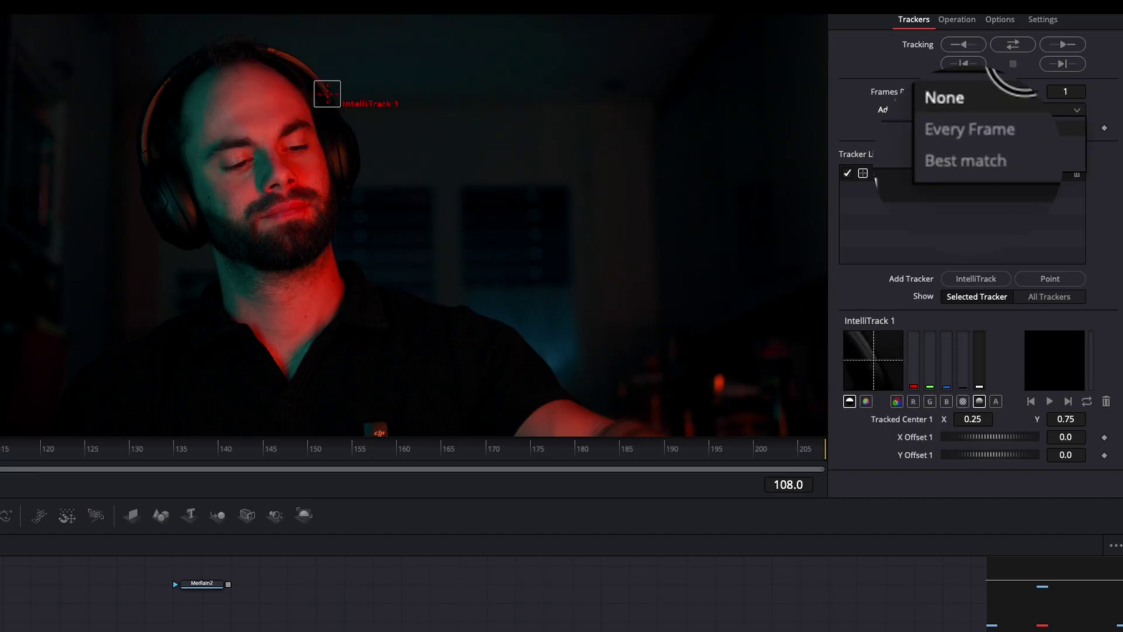
pyautogui.click(1018, 155)
pyautogui.click(1015, 46)
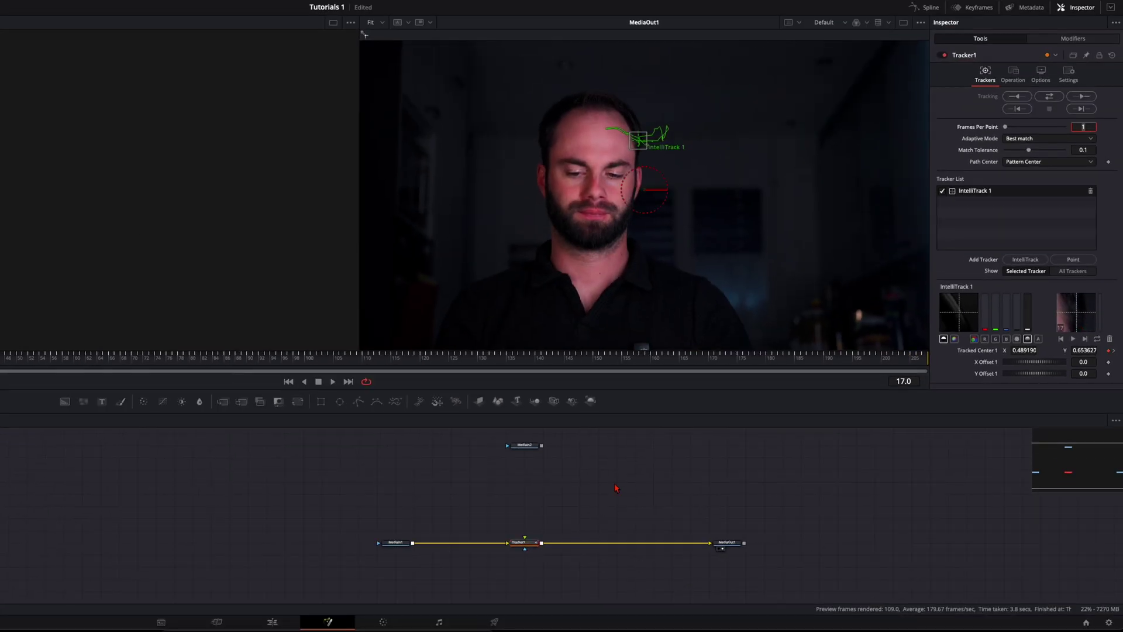
# - Set Tracker1 to Match Move and feed MediaIn2 into its foreground input
pyautogui.click(1012, 75)
pyautogui.click(1027, 96)
pyautogui.click(1023, 118)
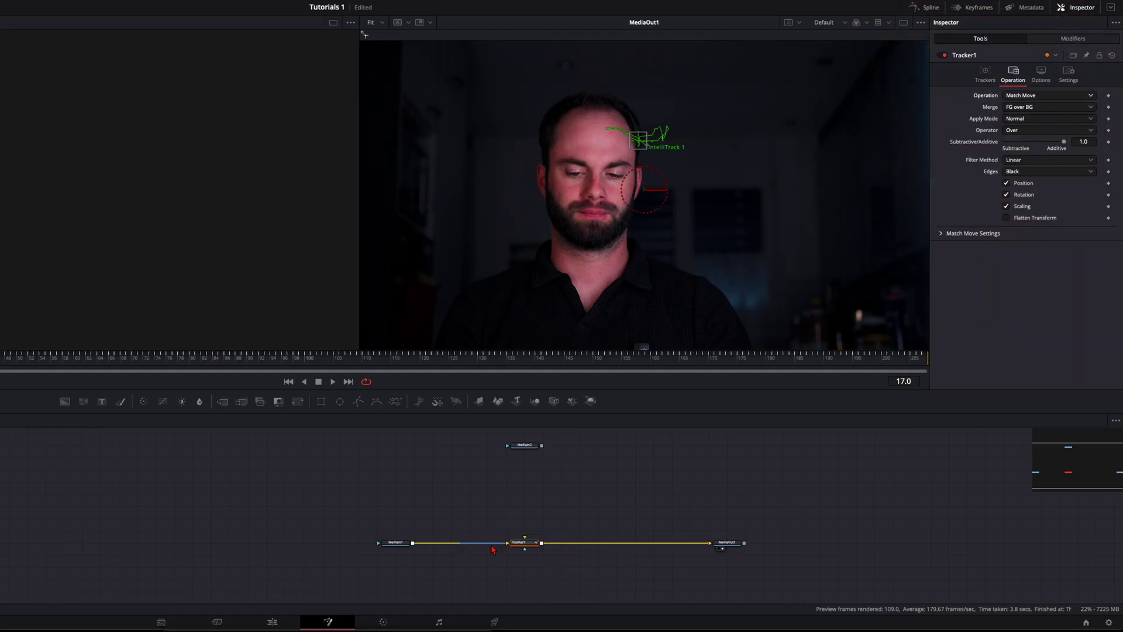
pyautogui.moveTo(542, 446); pyautogui.dragTo(525, 536)
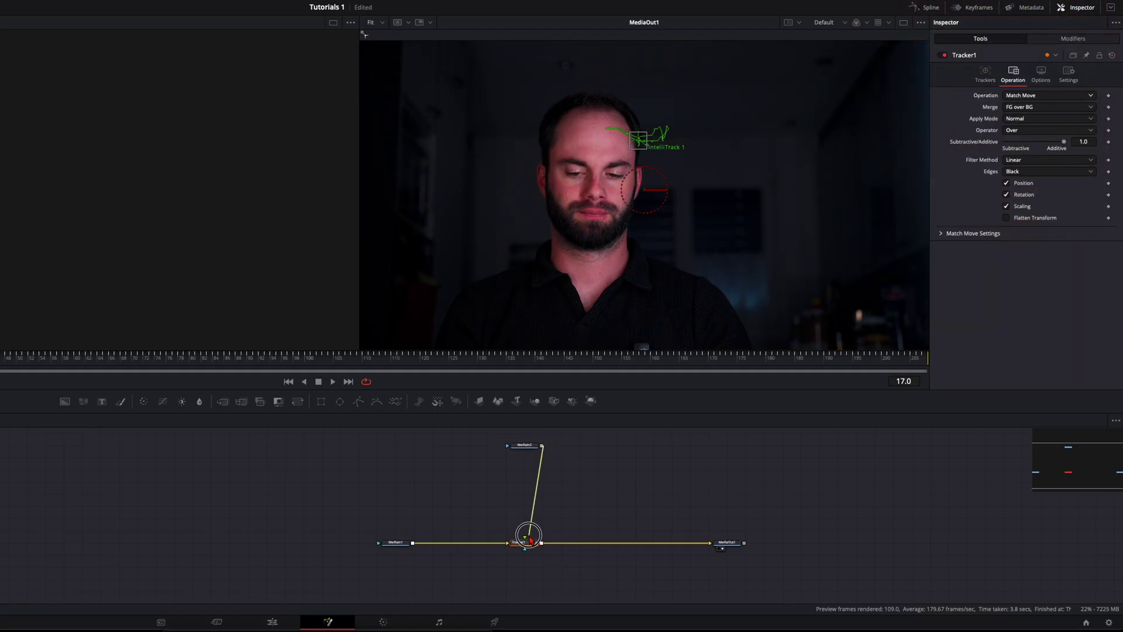
pyautogui.moveTo(68, 369); pyautogui.dragTo(728, 369)
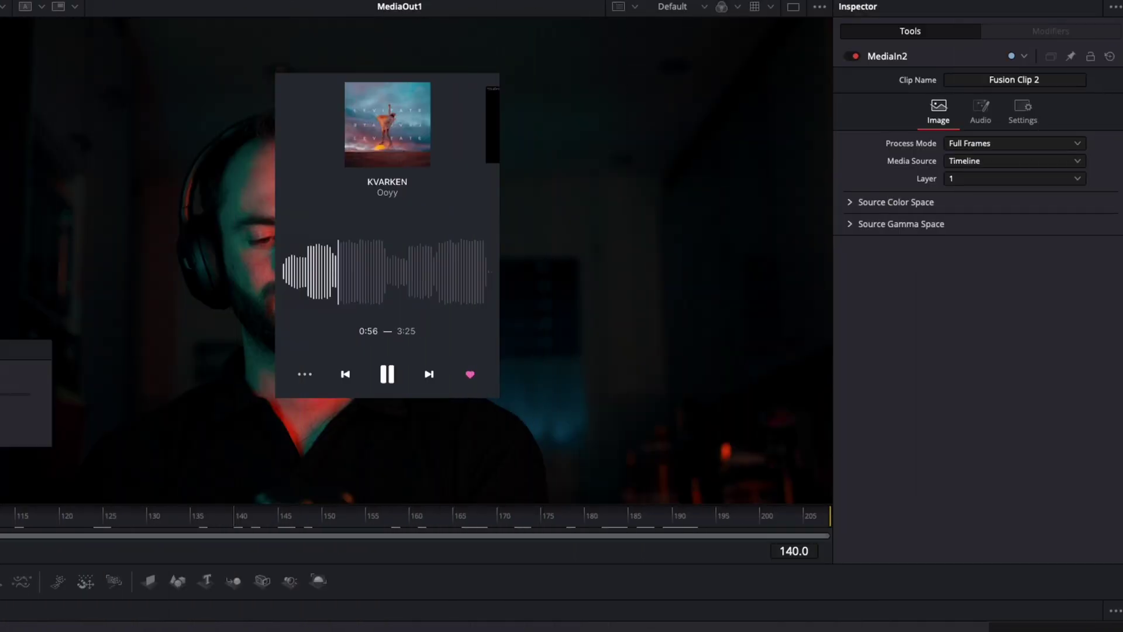
# - Add a DVE node and position the overlay right of and above the head
pyautogui.hotkey('shift', 'space')
pyautogui.write('dve')
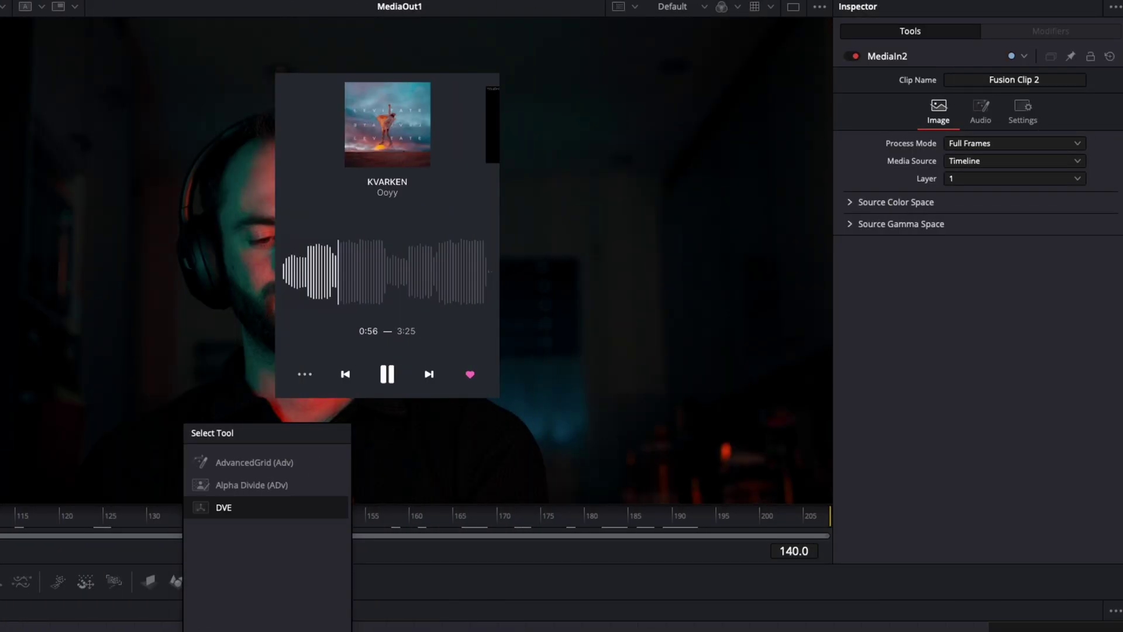
pyautogui.press('Return')
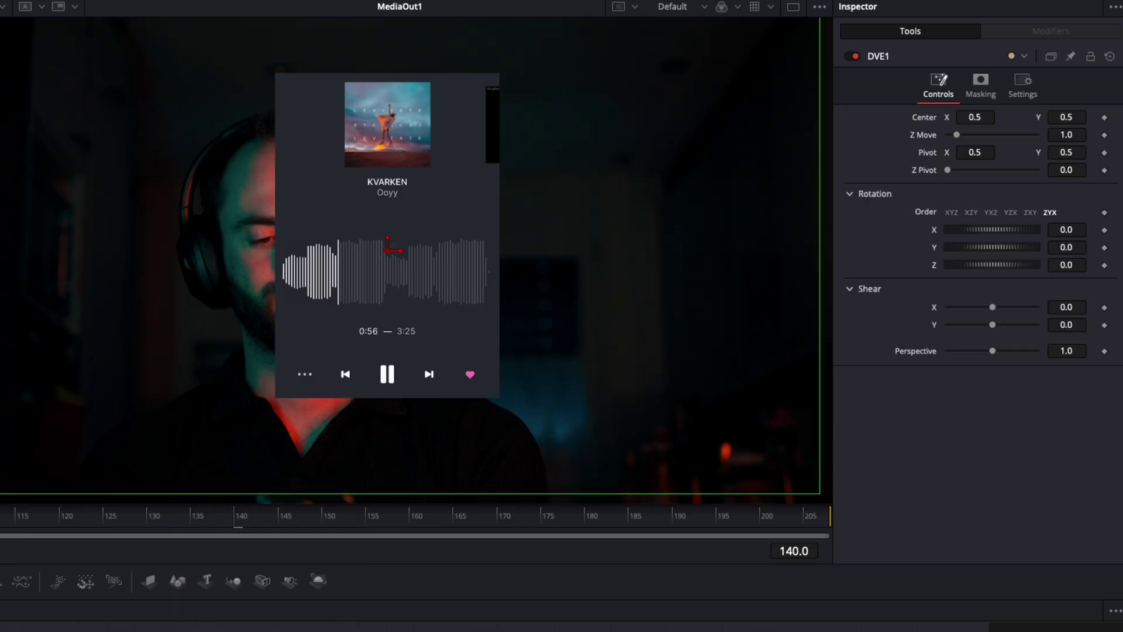
pyautogui.moveTo(389, 253); pyautogui.dragTo(521, 232)
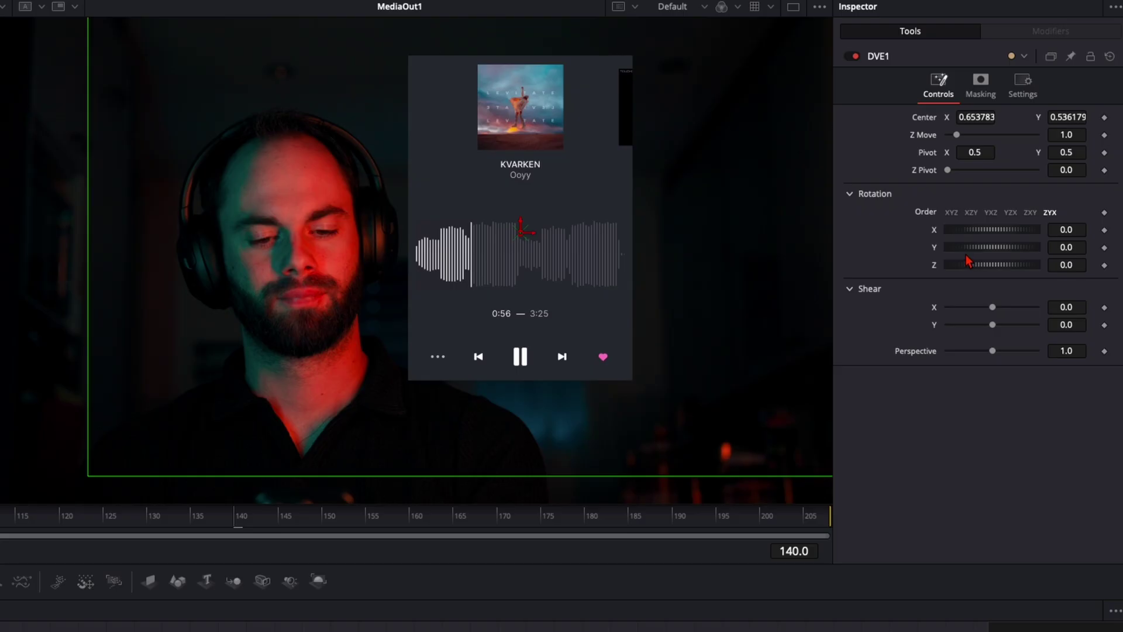
pyautogui.moveTo(989, 117); pyautogui.dragTo(971, 136)
pyautogui.moveTo(1083, 122)
pyautogui.mouseDown()
pyautogui.moveTo(1074, 120)
pyautogui.moveTo(1112, 134)
pyautogui.moveTo(1053, 134)
pyautogui.moveTo(1083, 133)
pyautogui.mouseUp()
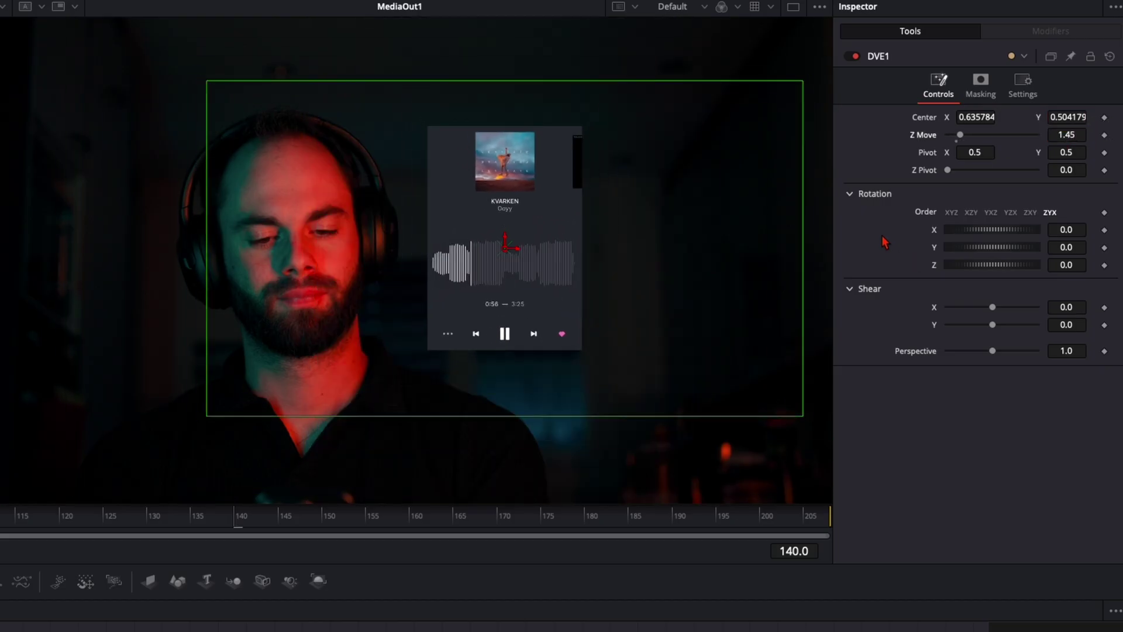
# - Tilt the overlay in 3D to Rotation X -14 and Y -34.5
pyautogui.moveTo(1051, 248); pyautogui.dragTo(954, 230)
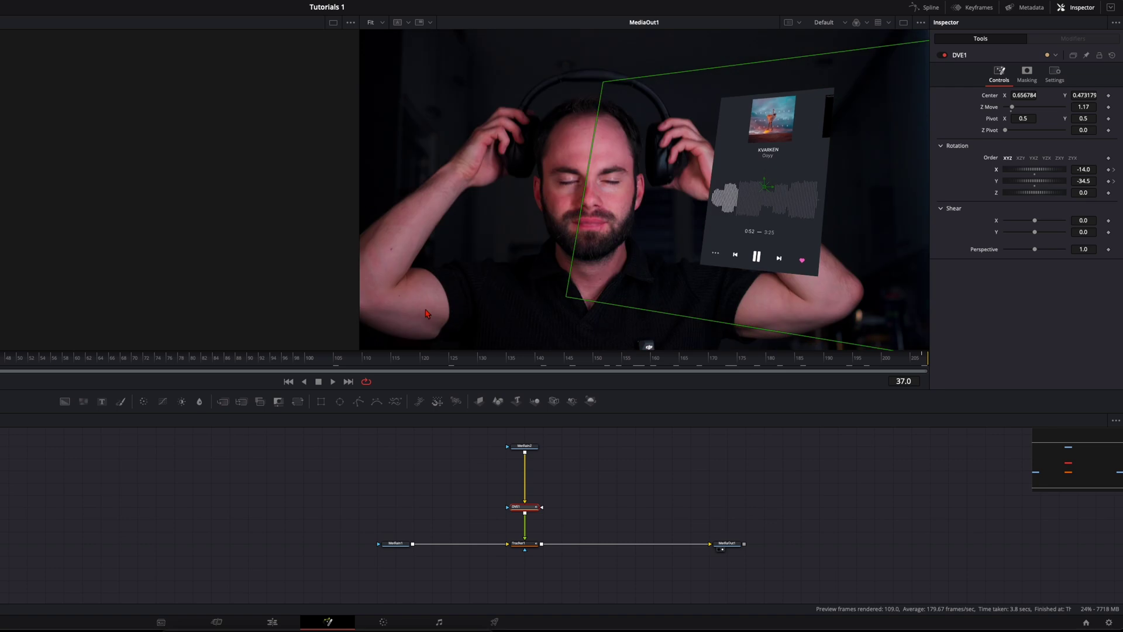
pyautogui.moveTo(528, 515); pyautogui.dragTo(530, 503)
pyautogui.hotkey('shift', 'space')
# - Insert a Transform node above Tracker1 and move its pivot onto the headphone
pyautogui.write('transform')
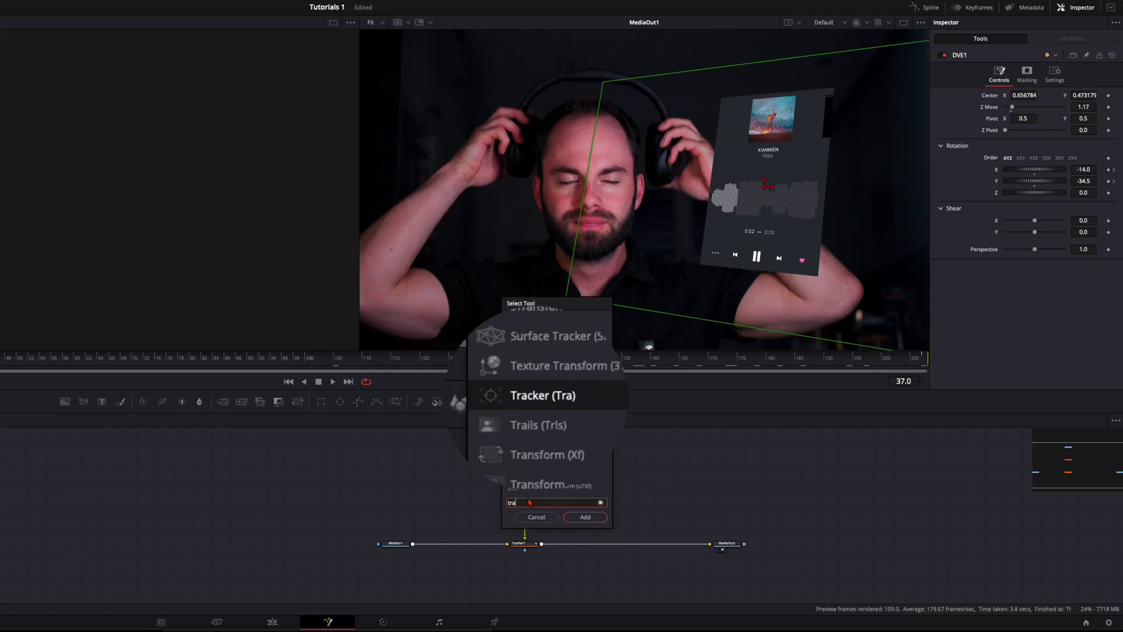
pyautogui.press('Return')
pyautogui.moveTo(528, 507); pyautogui.dragTo(530, 518)
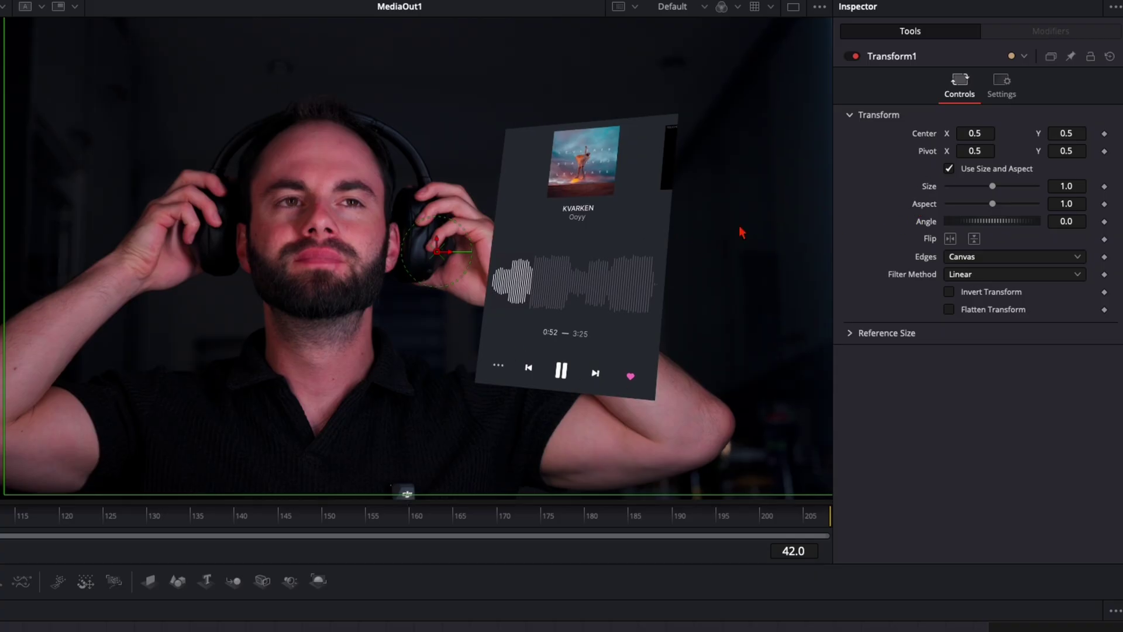
pyautogui.moveTo(977, 151)
pyautogui.mouseDown()
pyautogui.moveTo(955, 153)
pyautogui.moveTo(972, 153)
pyautogui.mouseUp()
pyautogui.moveTo(1054, 154); pyautogui.dragTo(1073, 188)
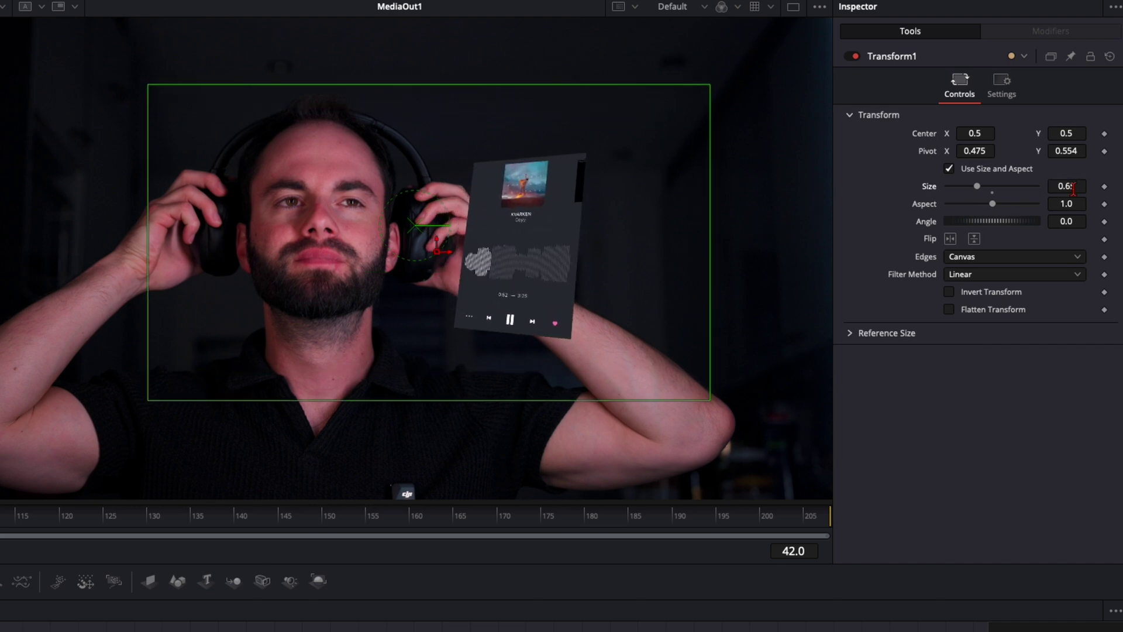
# - Keyframe Size from 0 to 1 so the overlay pops out, then review it
pyautogui.doubleClick(932, 188)
pyautogui.click(1104, 187)
pyautogui.moveTo(998, 193); pyautogui.dragTo(918, 196)
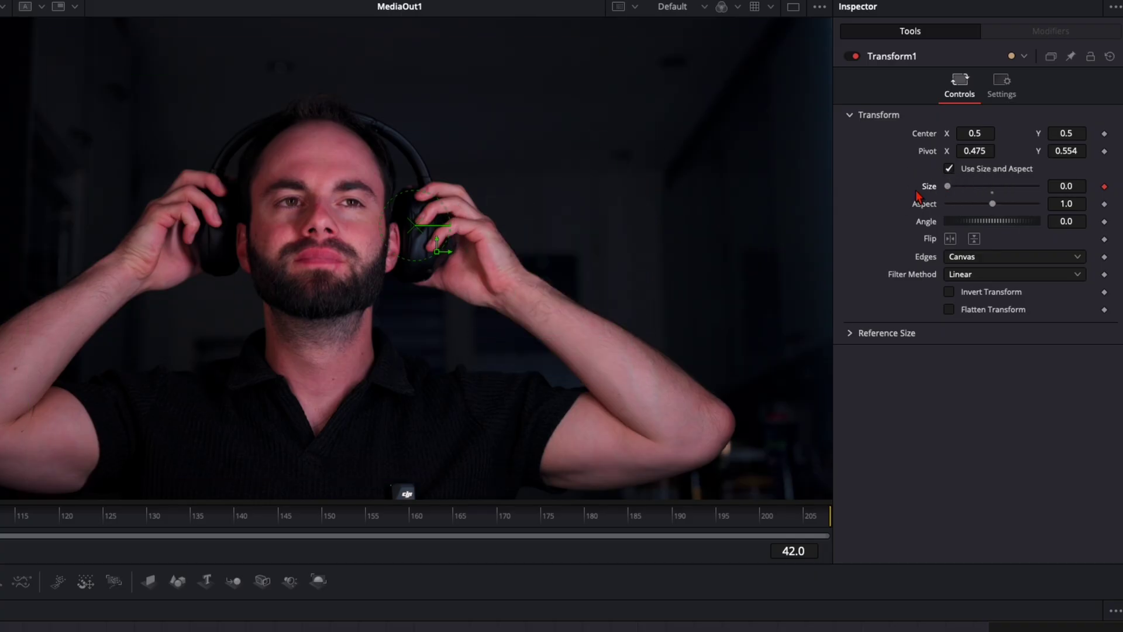
pyautogui.press('space')
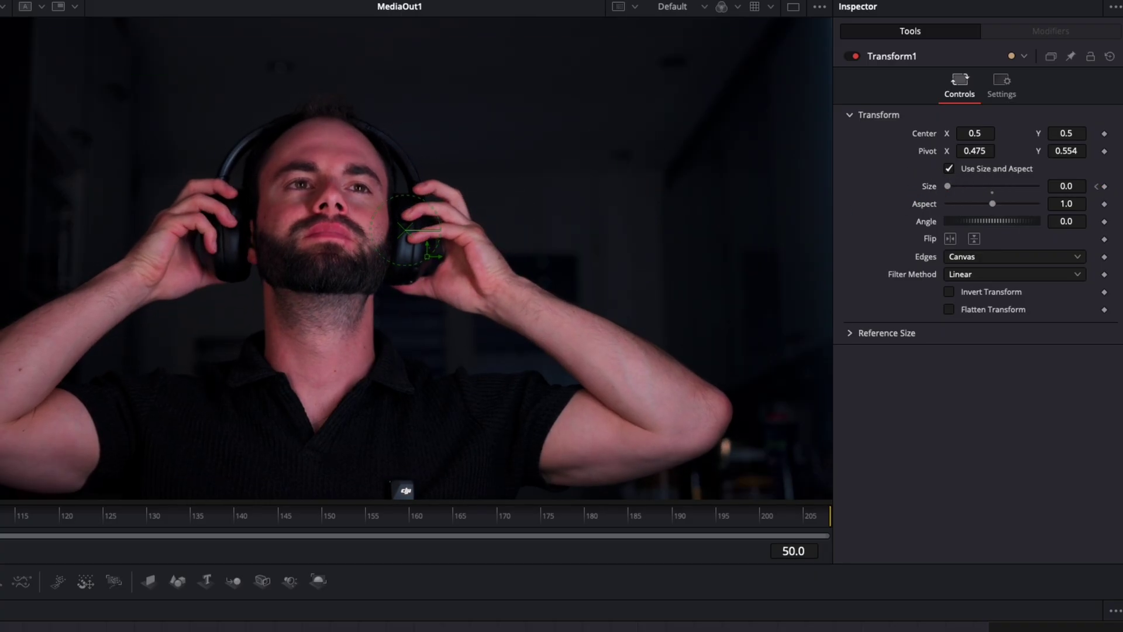
pyautogui.click(993, 196)
pyautogui.press('space')
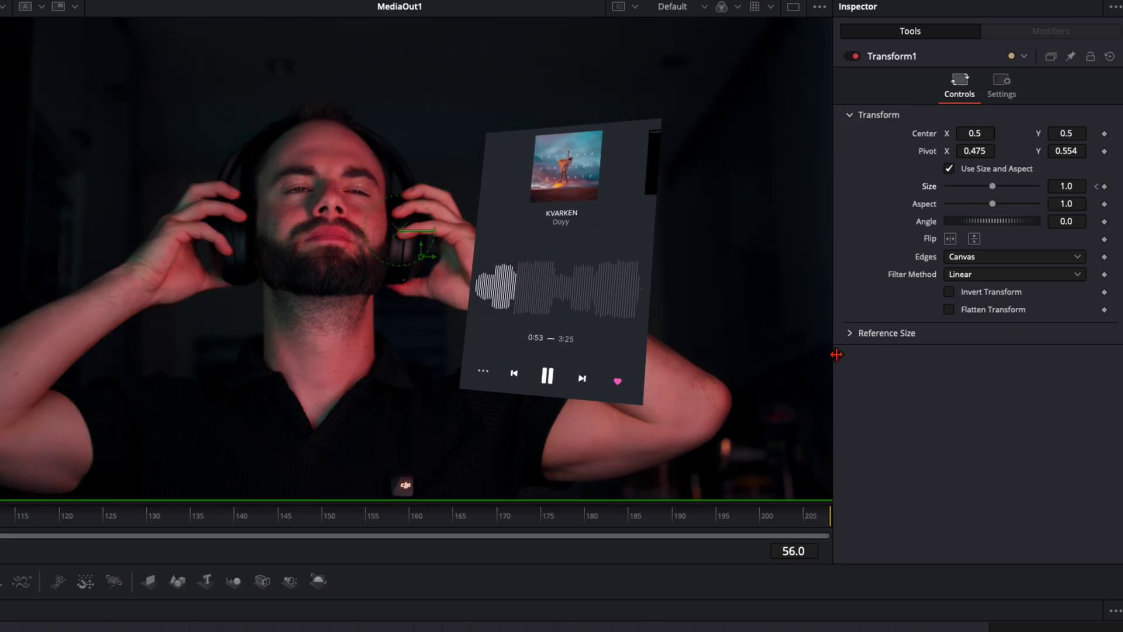
# - Enable Motion Blur on Transform1 with a Shutter Angle of 360
pyautogui.click(1001, 89)
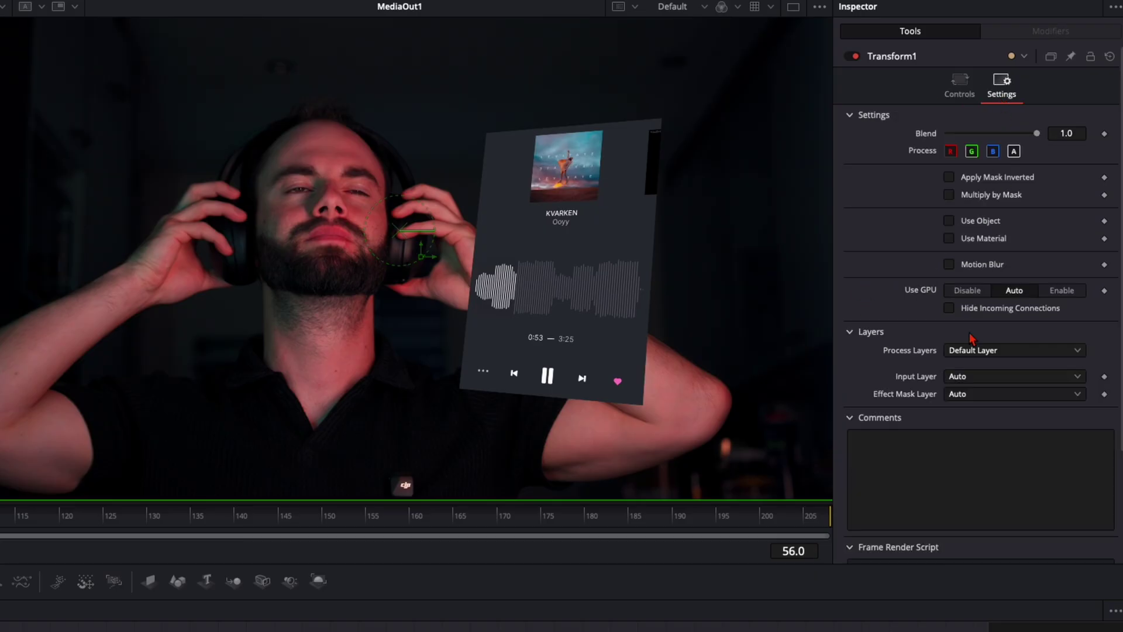
pyautogui.click(949, 264)
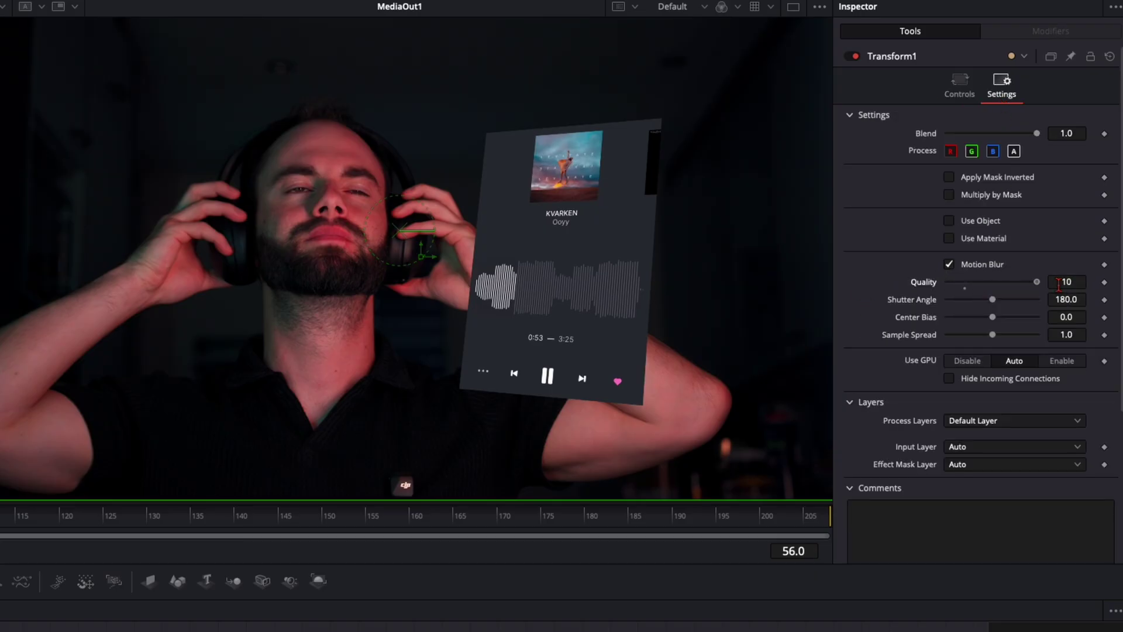
pyautogui.moveTo(992, 300); pyautogui.dragTo(1106, 305)
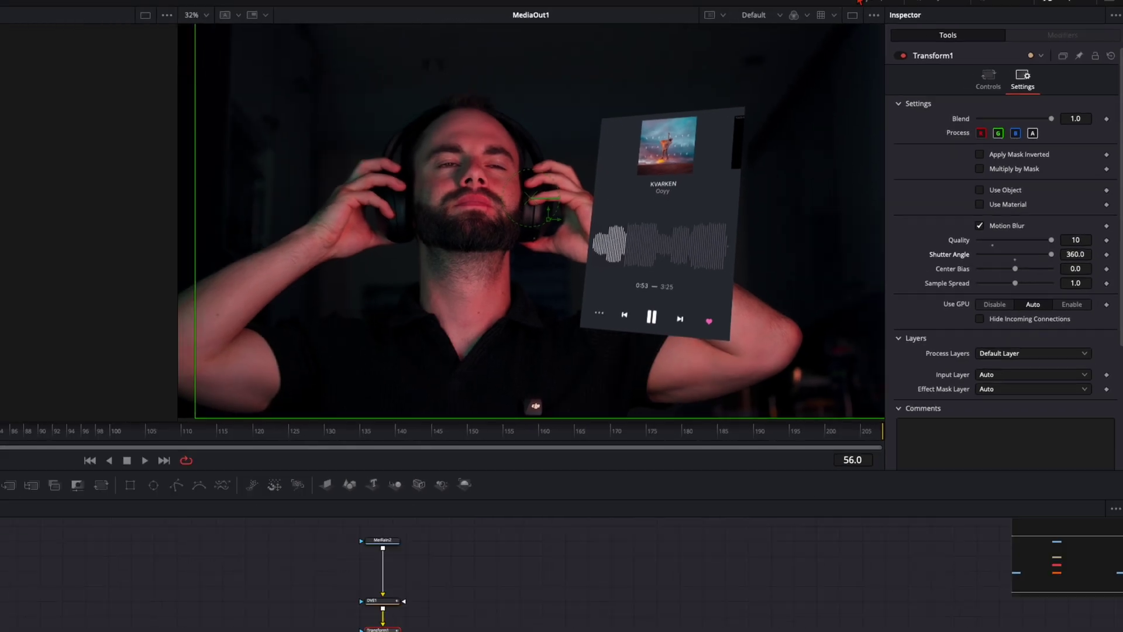
pyautogui.click(928, 15)
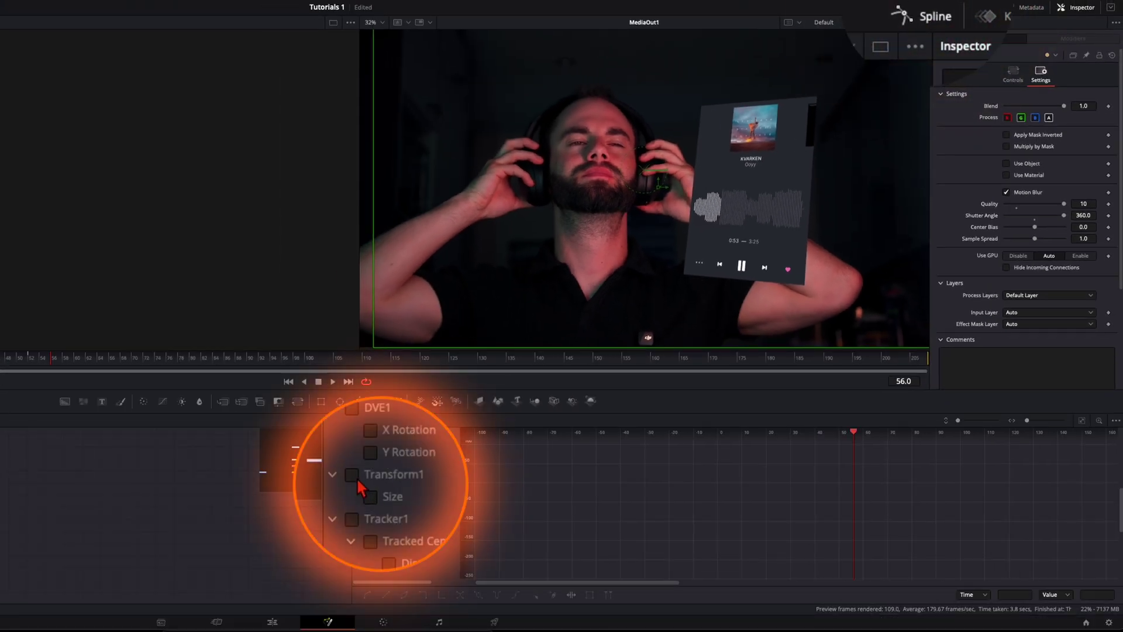
# - Smooth Transform1's Size keyframes in the Spline editor and reshape the easing curve
pyautogui.click(351, 475)
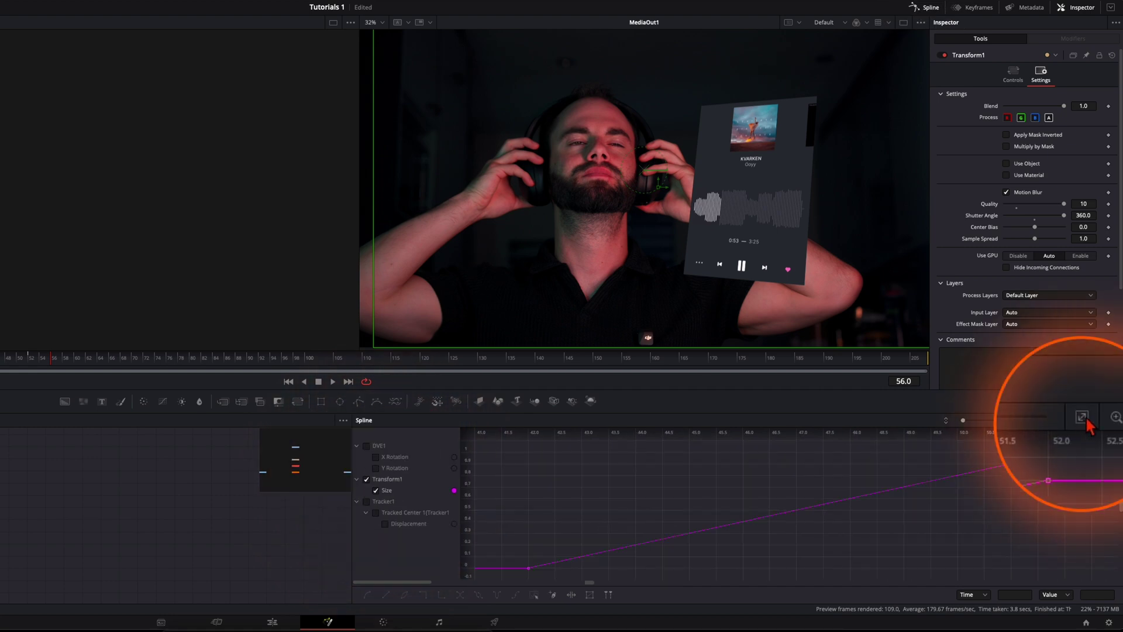
pyautogui.click(1082, 417)
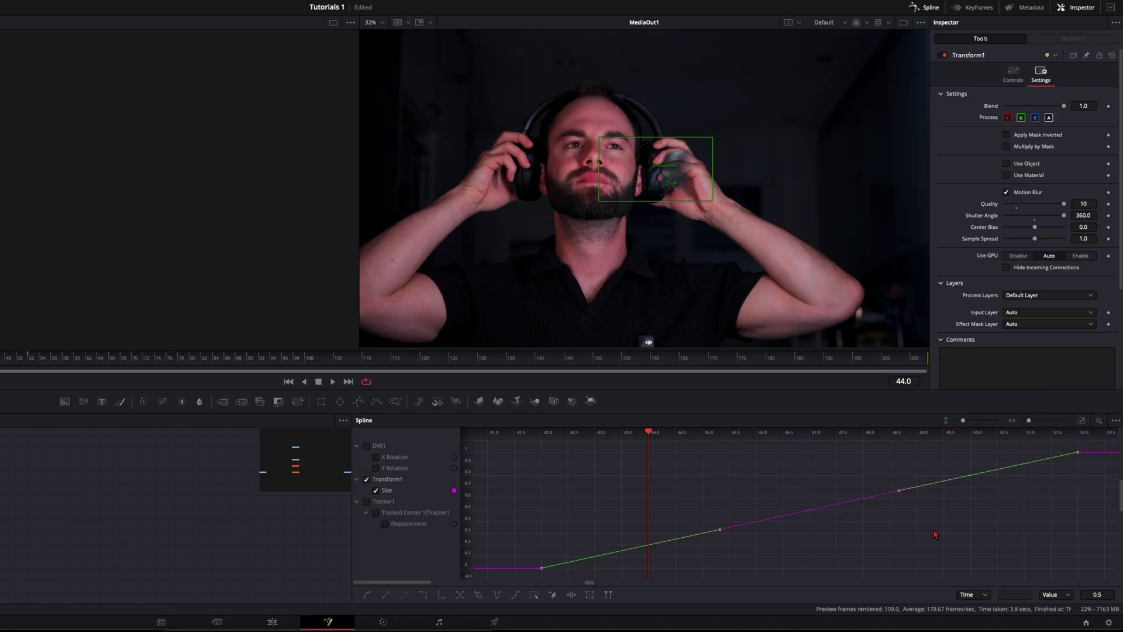
pyautogui.hotkey('shift', 's')
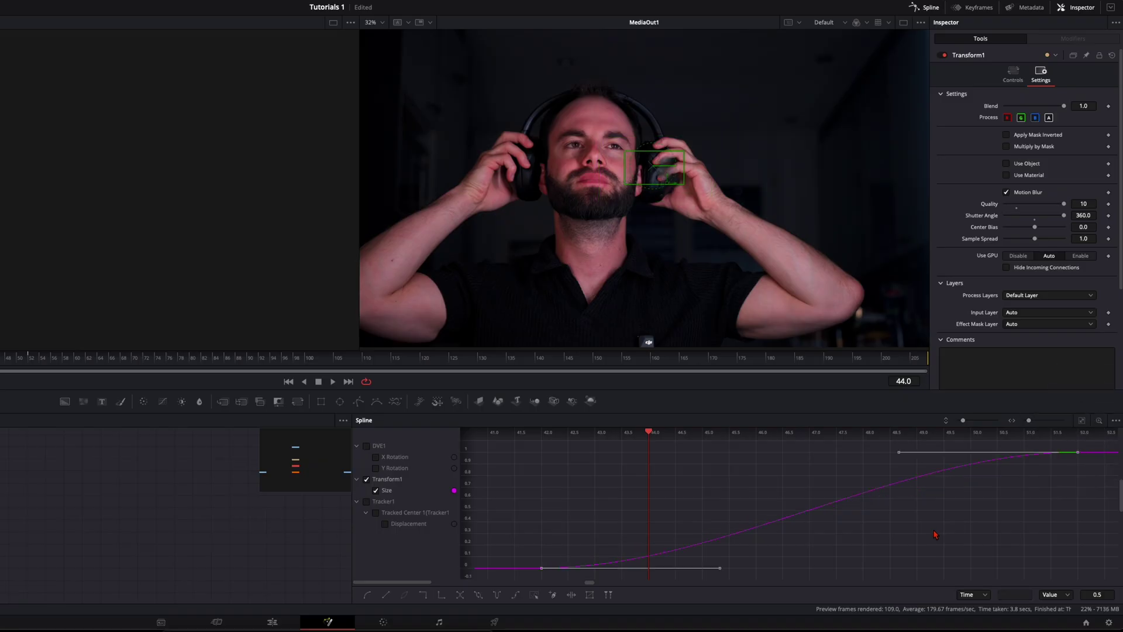
pyautogui.moveTo(897, 458); pyautogui.dragTo(644, 455)
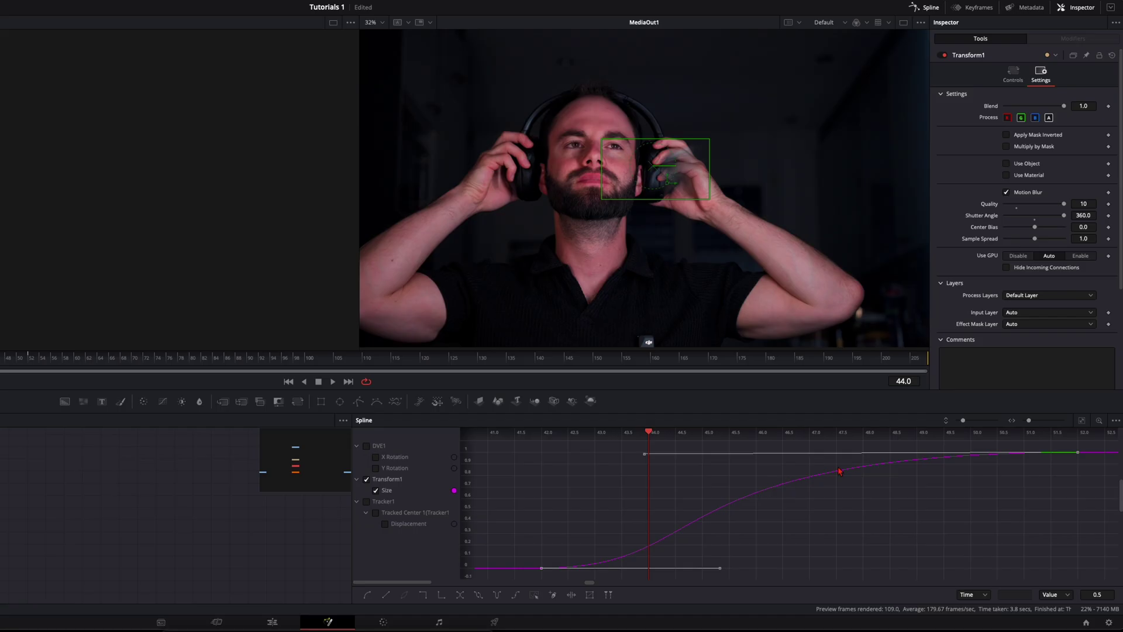
pyautogui.press('space')
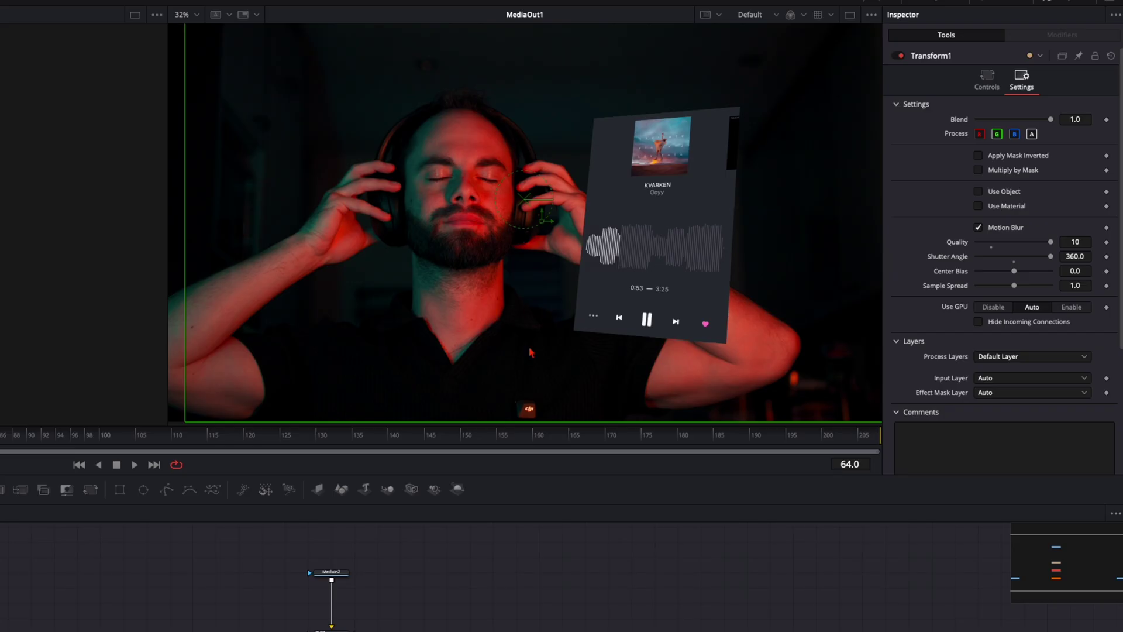
# - Add a Luma Keyer after the overlay clip to key out its glass card background
pyautogui.moveTo(332, 581); pyautogui.dragTo(333, 549)
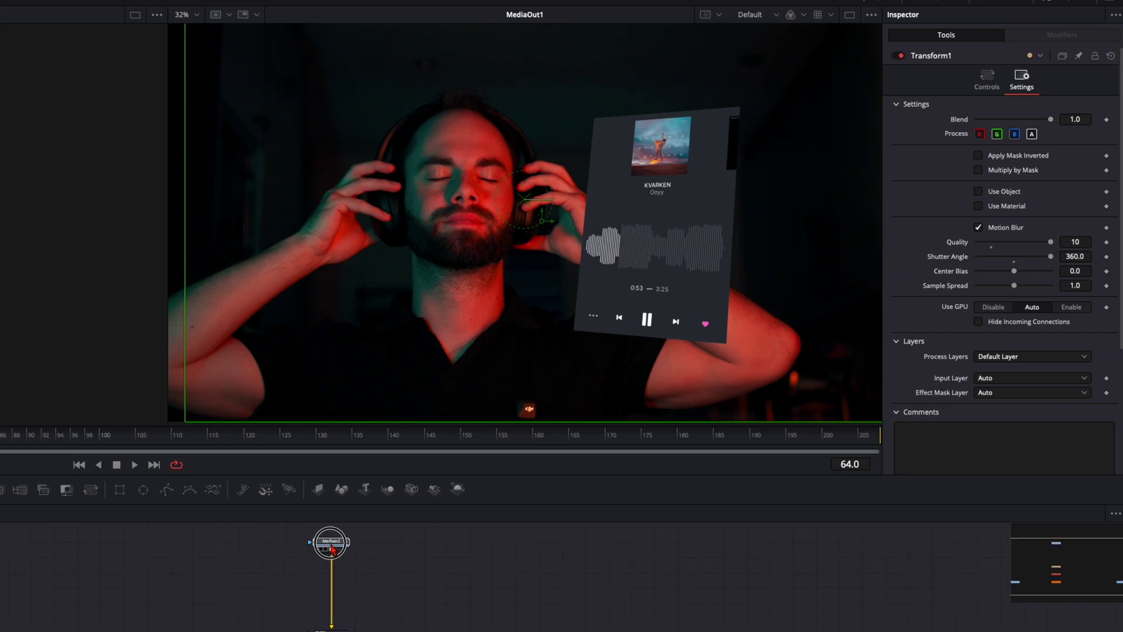
pyautogui.hotkey('shift', 'space')
pyautogui.write('lumna')
pyautogui.press('BackSpace')
pyautogui.press('BackSpace')
pyautogui.write('a')
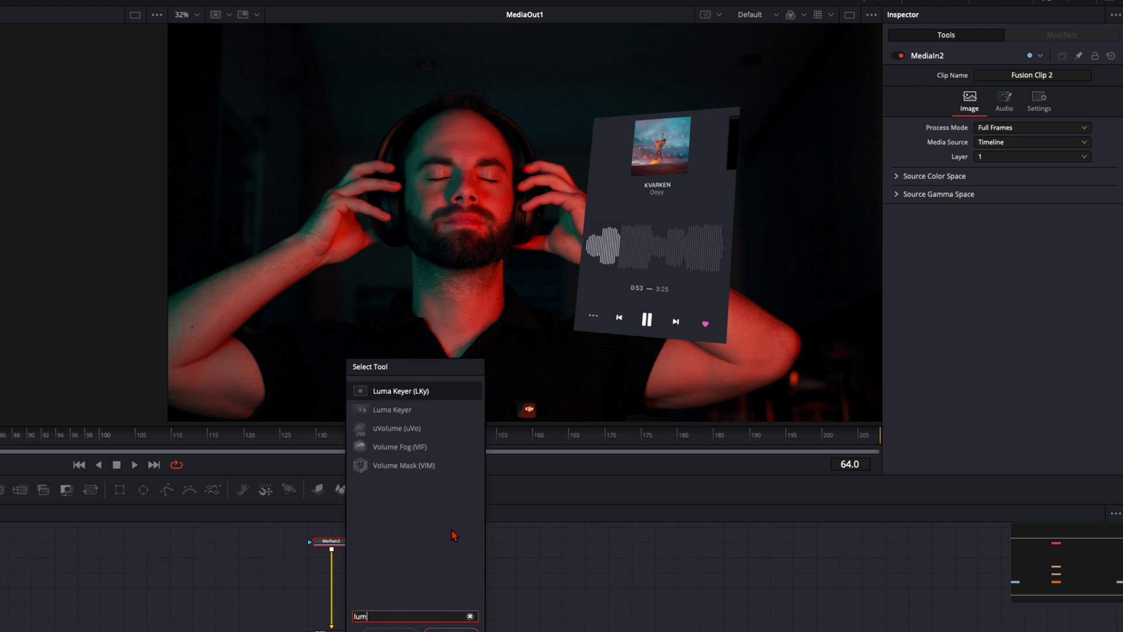
pyautogui.press('Return')
pyautogui.moveTo(1018, 208); pyautogui.dragTo(993, 217)
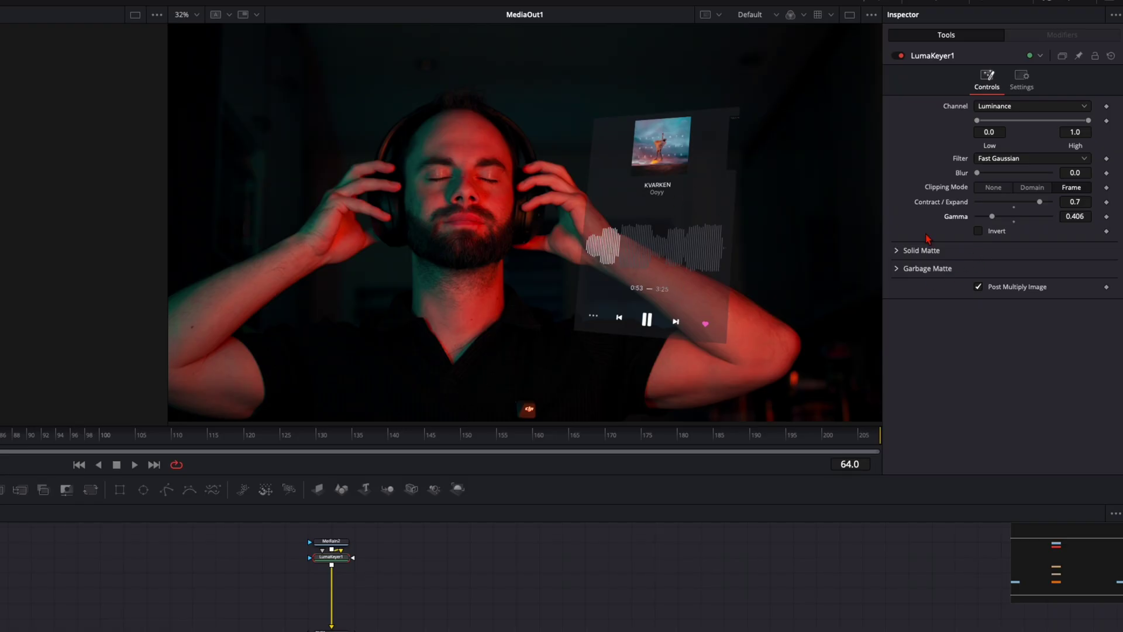
pyautogui.moveTo(993, 216); pyautogui.dragTo(1062, 206)
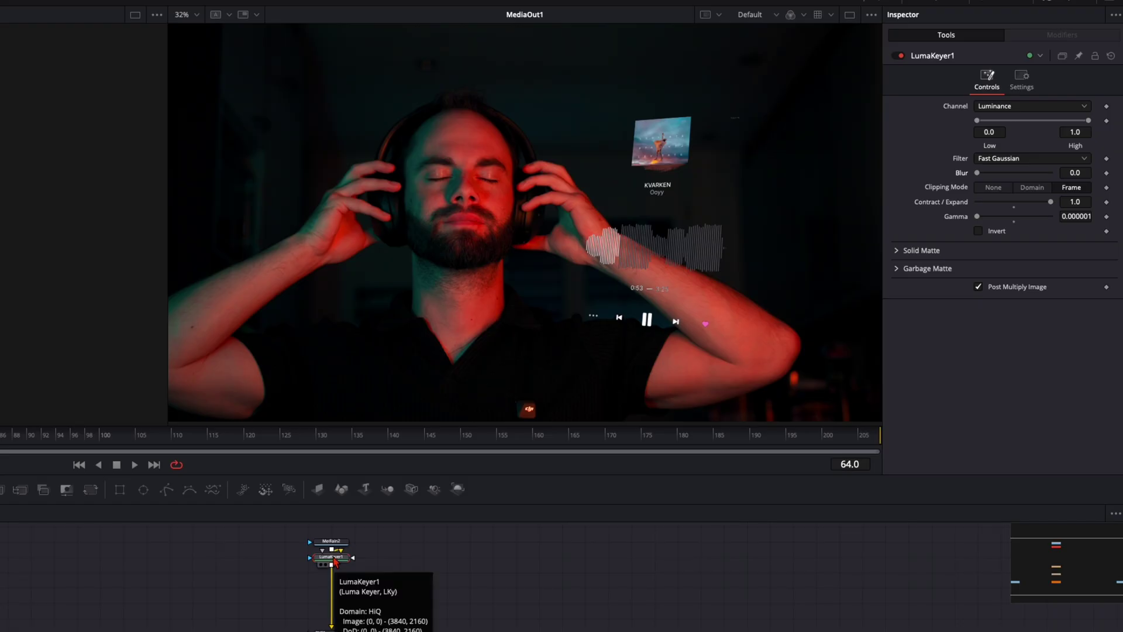
# - Add a Soft Glow below LumaKeyer1, boost its red, and set Gain 2.205 and Glow Size 100
pyautogui.hotkey('shift', 'space')
pyautogui.write('soft')
pyautogui.press('Return')
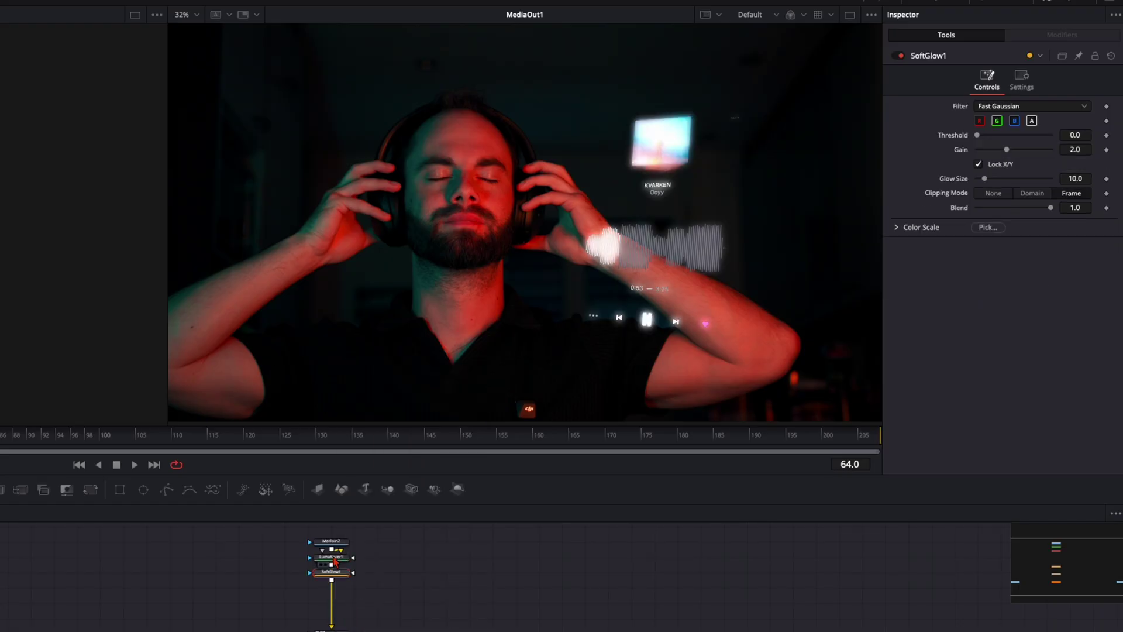
pyautogui.click(898, 230)
pyautogui.moveTo(1015, 249); pyautogui.dragTo(981, 276)
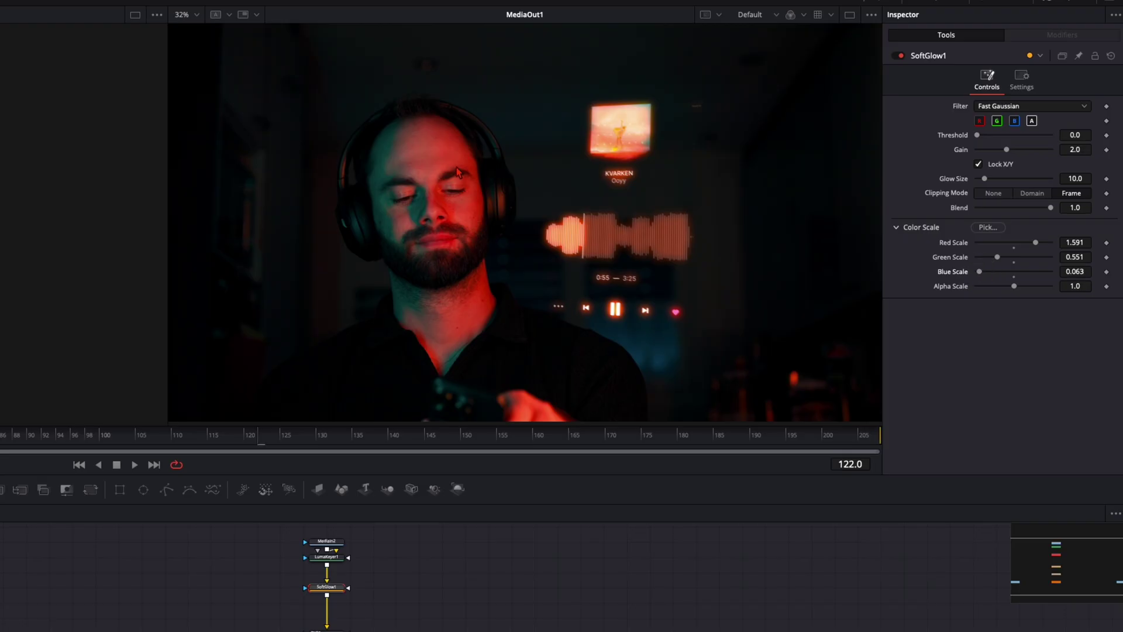
pyautogui.moveTo(1006, 149); pyautogui.dragTo(1033, 186)
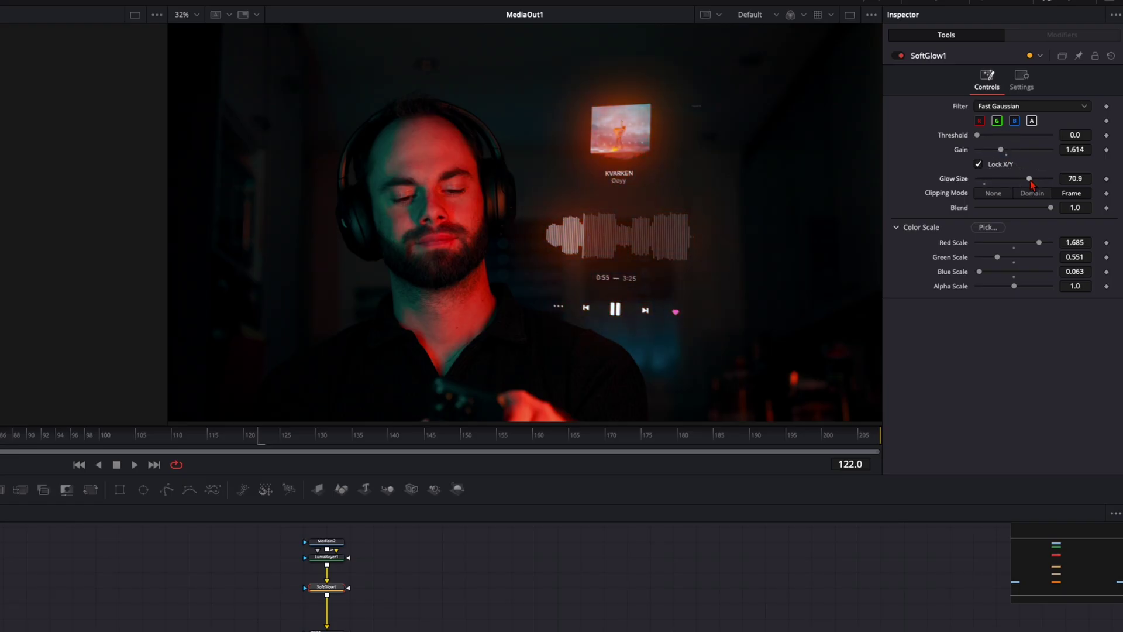
pyautogui.moveTo(1001, 150); pyautogui.dragTo(1053, 181)
pyautogui.moveTo(1010, 149); pyautogui.dragTo(1010, 149)
# - Toggle the Soft Glow off and on to compare the overlay with and without it
pyautogui.click(898, 57)
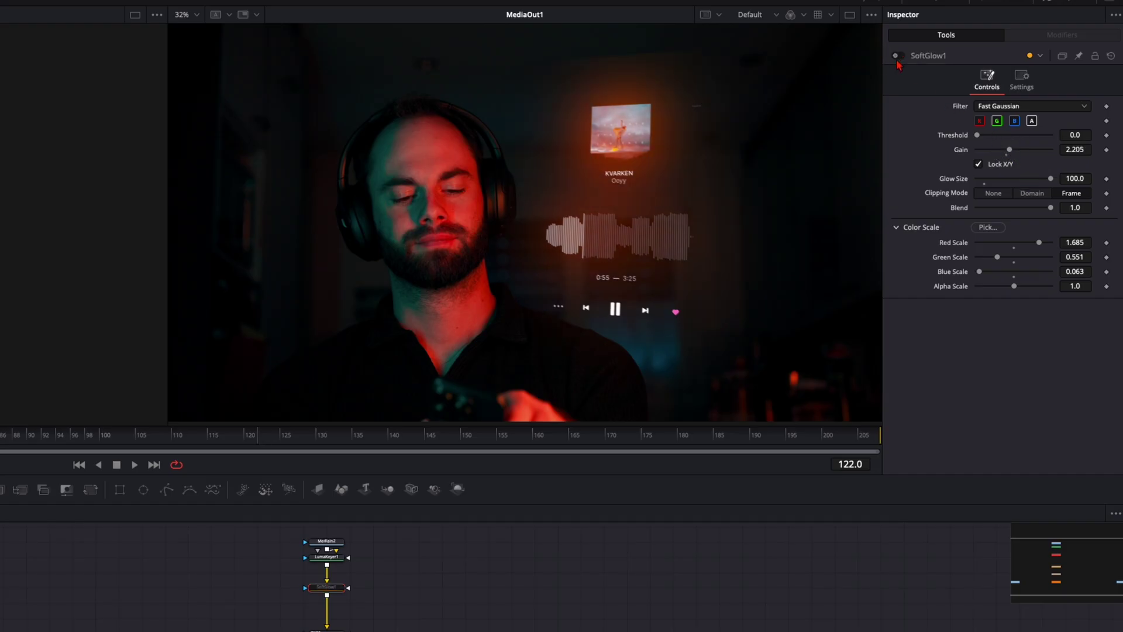
pyautogui.click(897, 56)
pyautogui.click(896, 56)
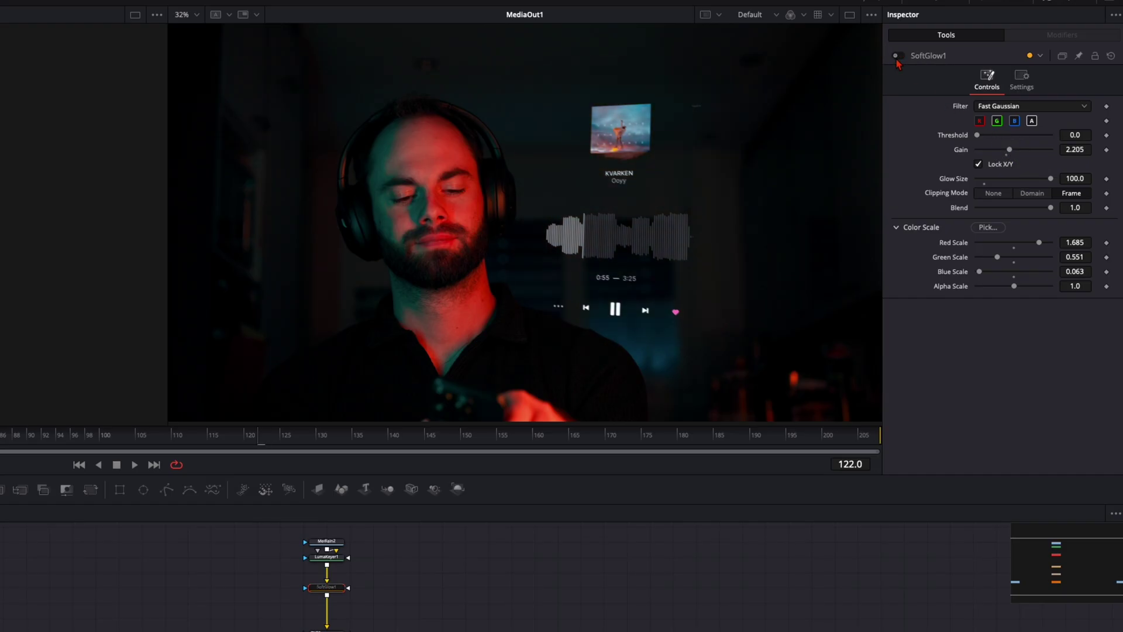
pyautogui.click(897, 57)
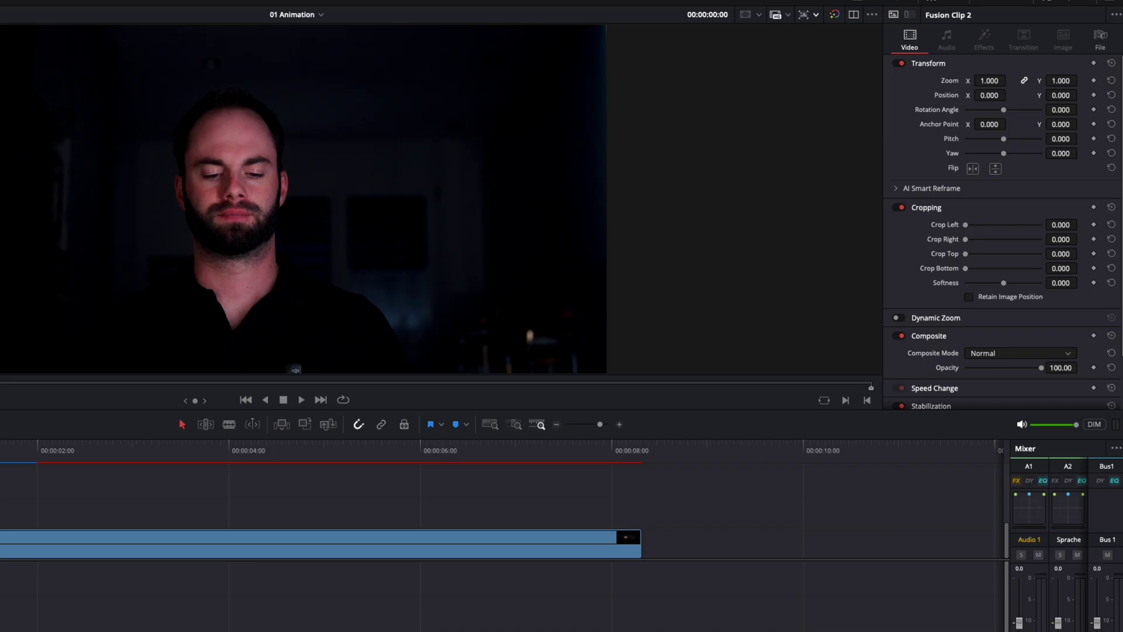
# - Duplicate the Fusion clip later in the timeline, inspect its inner timeline, then return to 01 Animation
pyautogui.press('space')
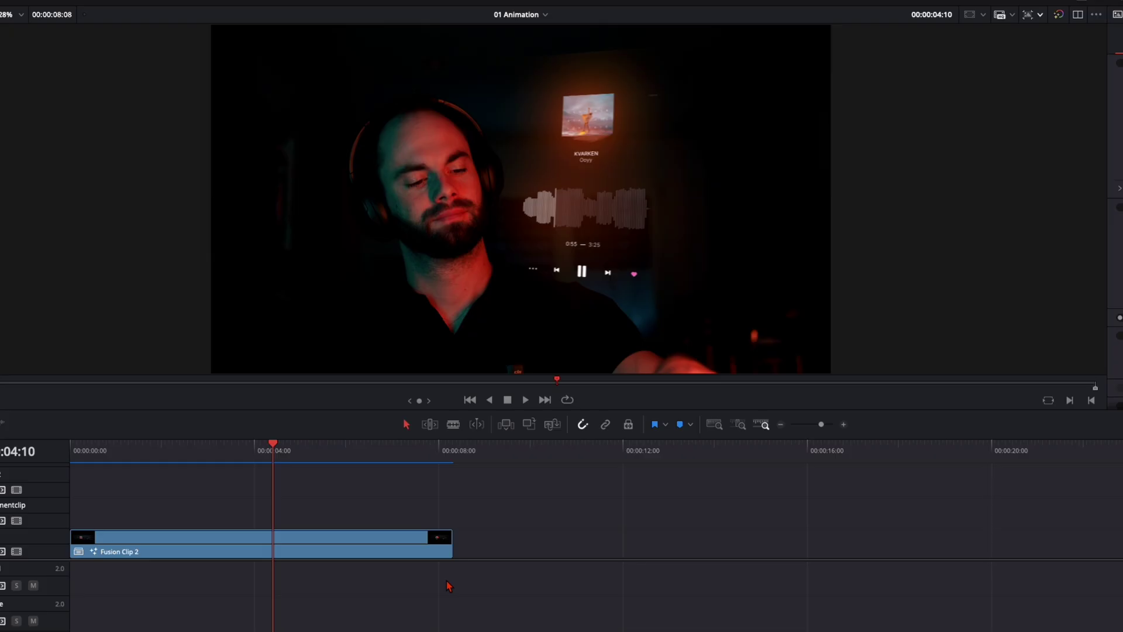
pyautogui.moveTo(137, 552); pyautogui.dragTo(525, 556)
pyautogui.click(569, 454)
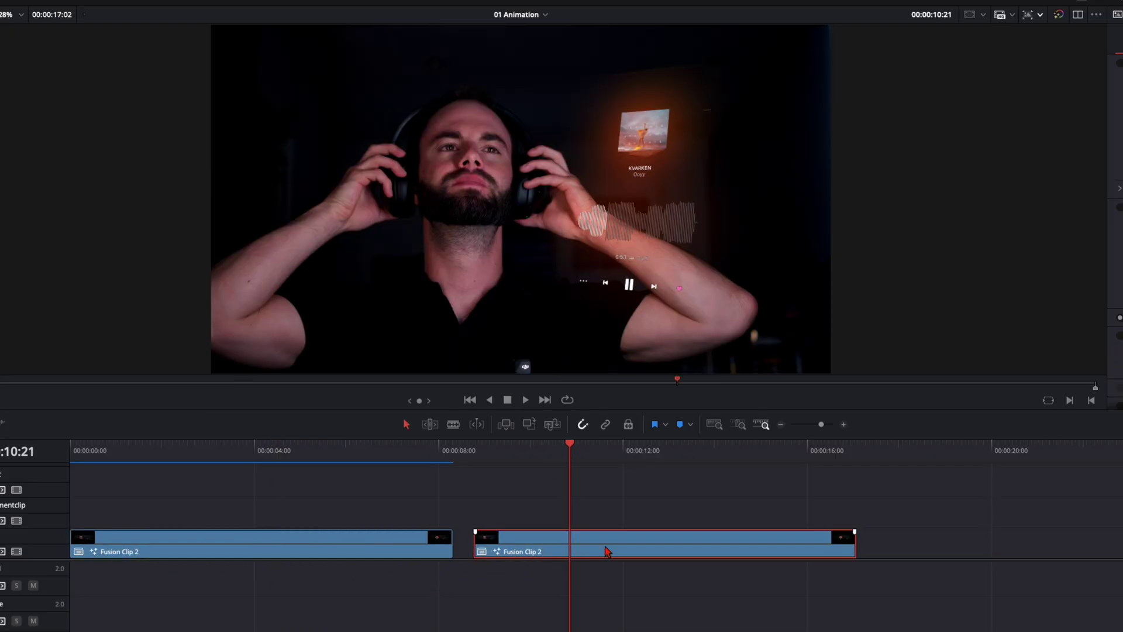
pyautogui.rightClick(607, 547)
pyautogui.click(674, 206)
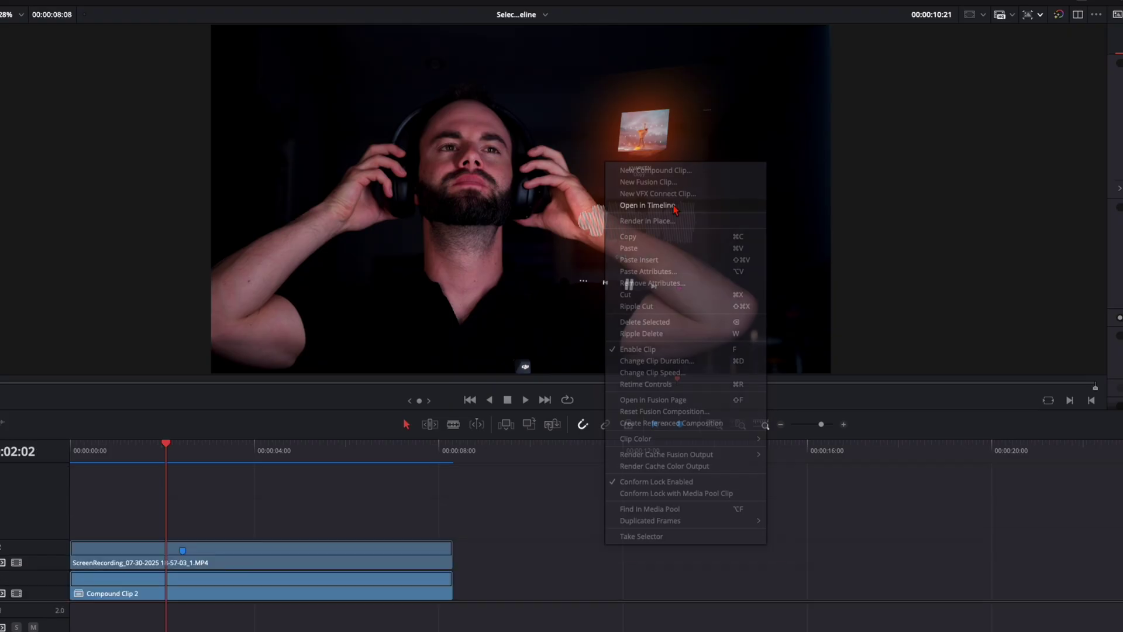
pyautogui.moveTo(224, 511); pyautogui.dragTo(290, 589)
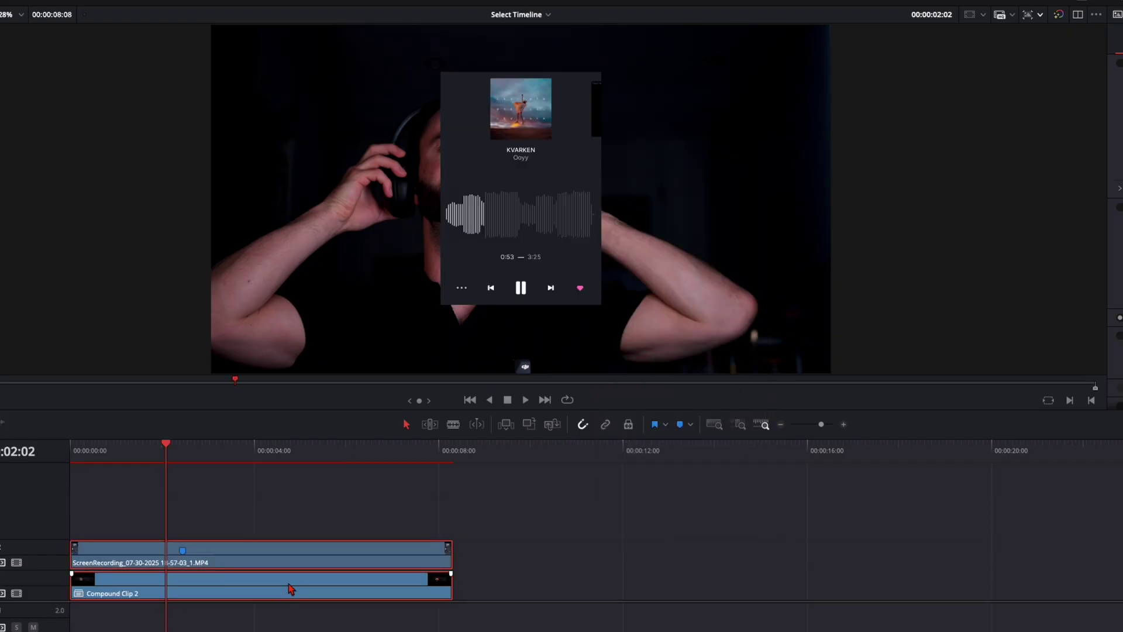
pyautogui.click(546, 14)
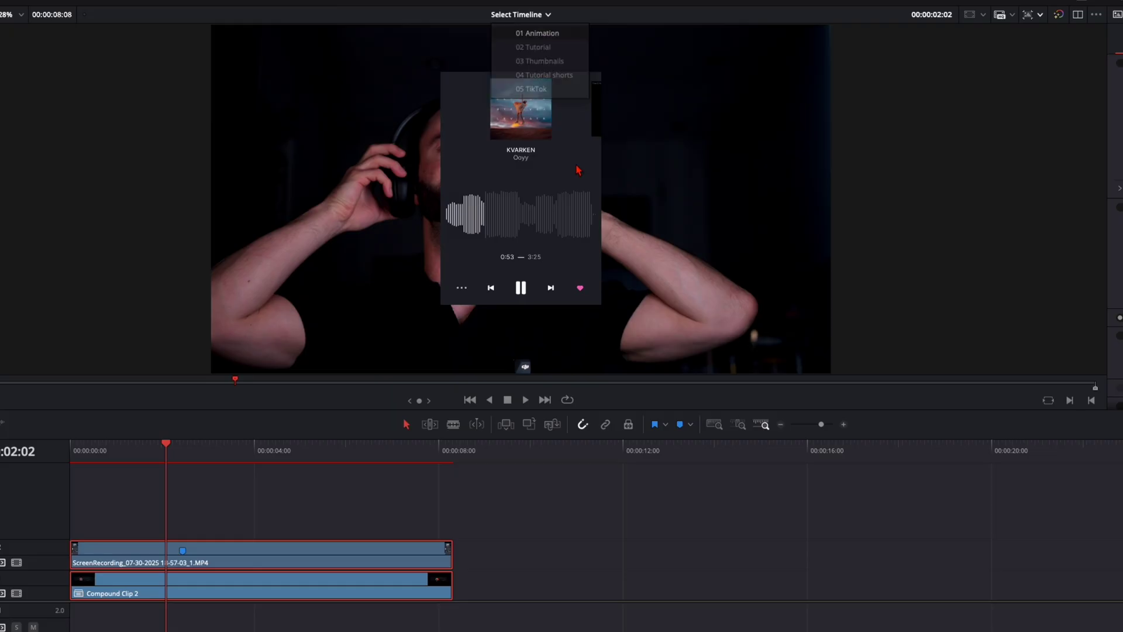
pyautogui.click(537, 33)
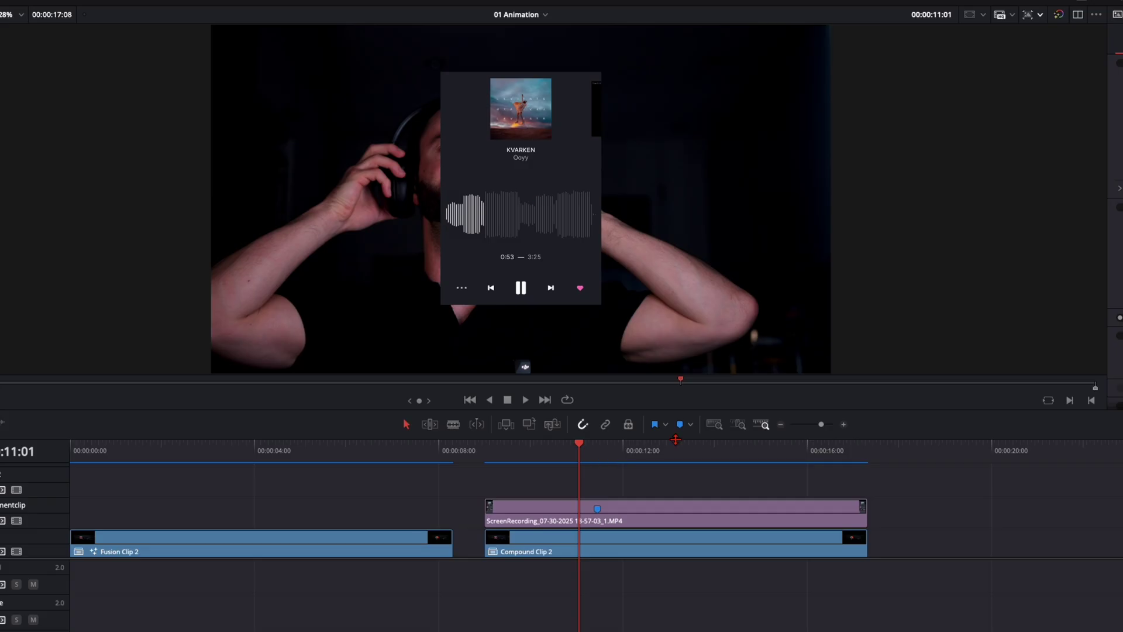
# - Duplicate the player screen recording onto V3 and crop the top and bottom of each copy
pyautogui.click(655, 524)
pyautogui.moveTo(654, 525); pyautogui.dragTo(644, 490)
pyautogui.click(481, 520)
pyautogui.moveTo(975, 260); pyautogui.dragTo(1006, 272)
pyautogui.click(482, 482)
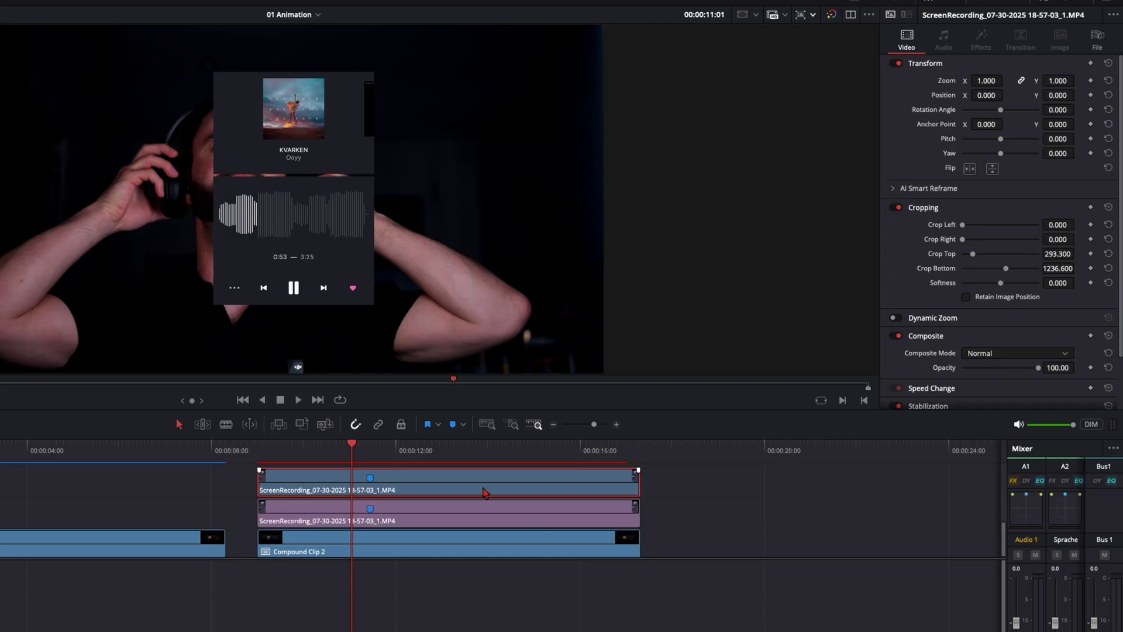
pyautogui.click(481, 512)
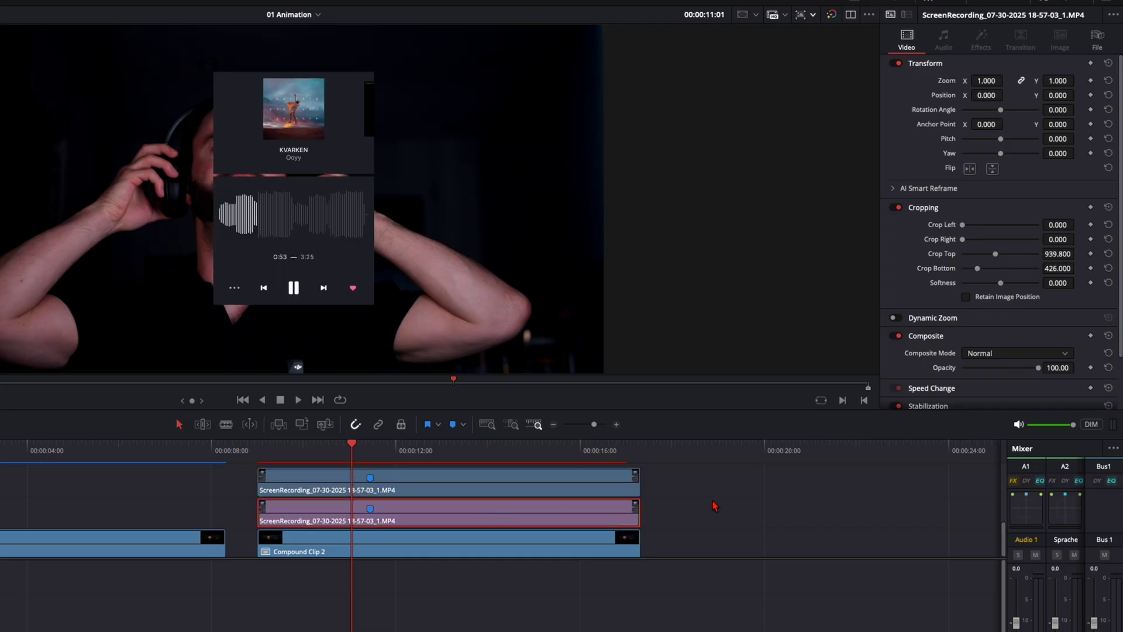
# - Combine the three stacked clips into a new Fusion clip
pyautogui.moveTo(675, 456); pyautogui.dragTo(546, 546)
pyautogui.rightClick(547, 544)
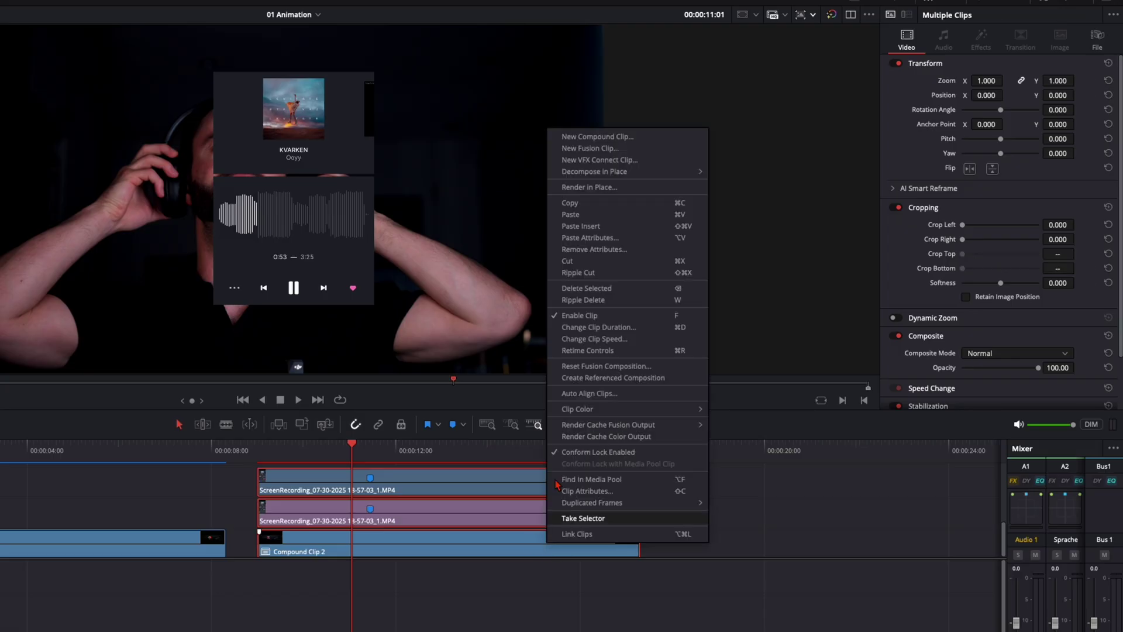
pyautogui.click(620, 148)
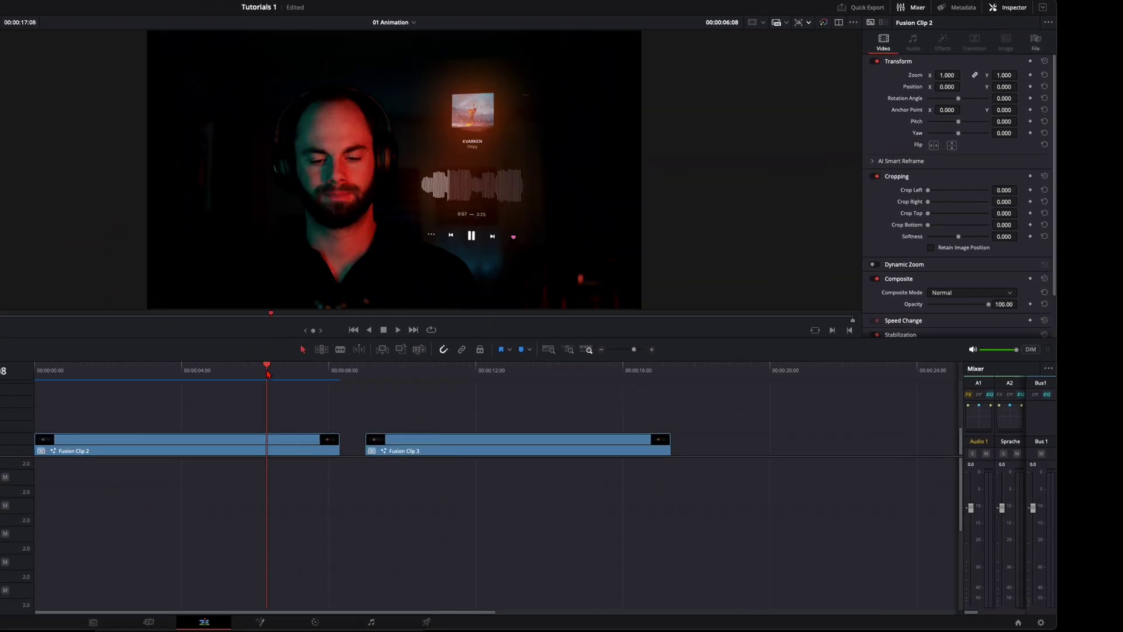
# - Copy the SoftGlow–DVE–Transform–Tracker chain from the first Fusion clip and open Fusion Clip 3 in Fusion
pyautogui.click(230, 441)
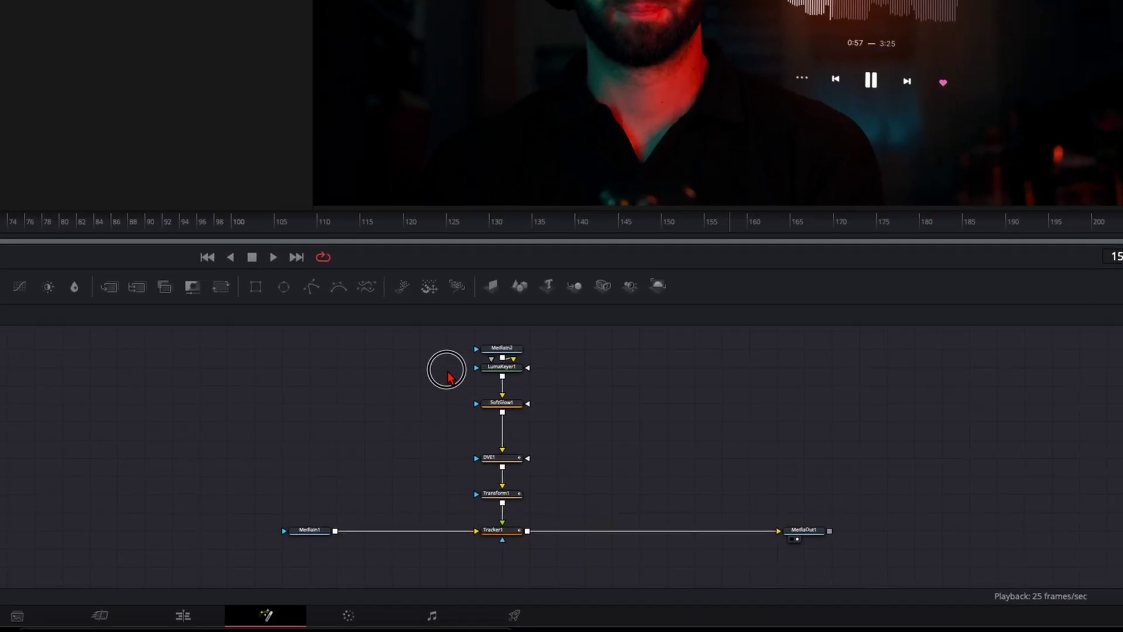
pyautogui.moveTo(449, 456); pyautogui.dragTo(544, 545)
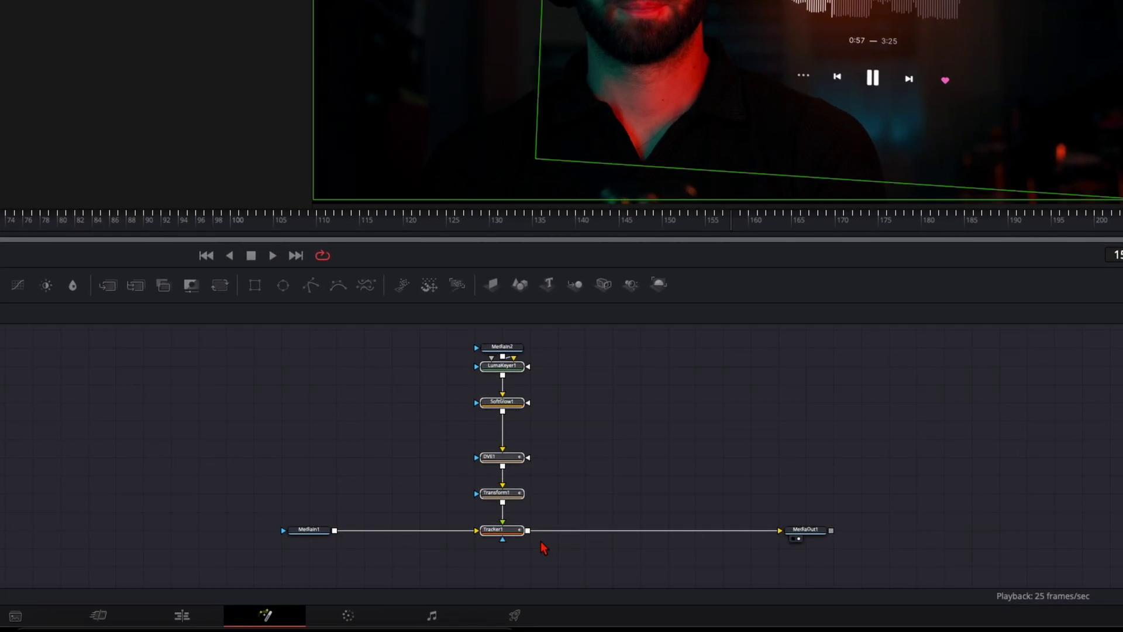
pyautogui.click(199, 615)
pyautogui.click(474, 348)
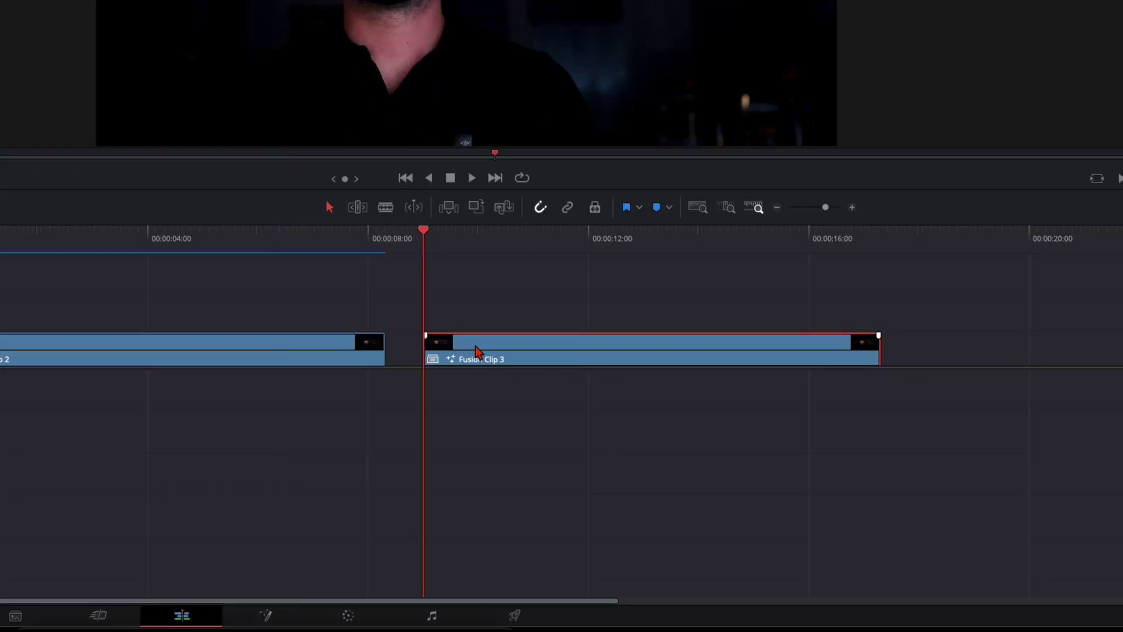
pyautogui.hotkey('shift', '5')
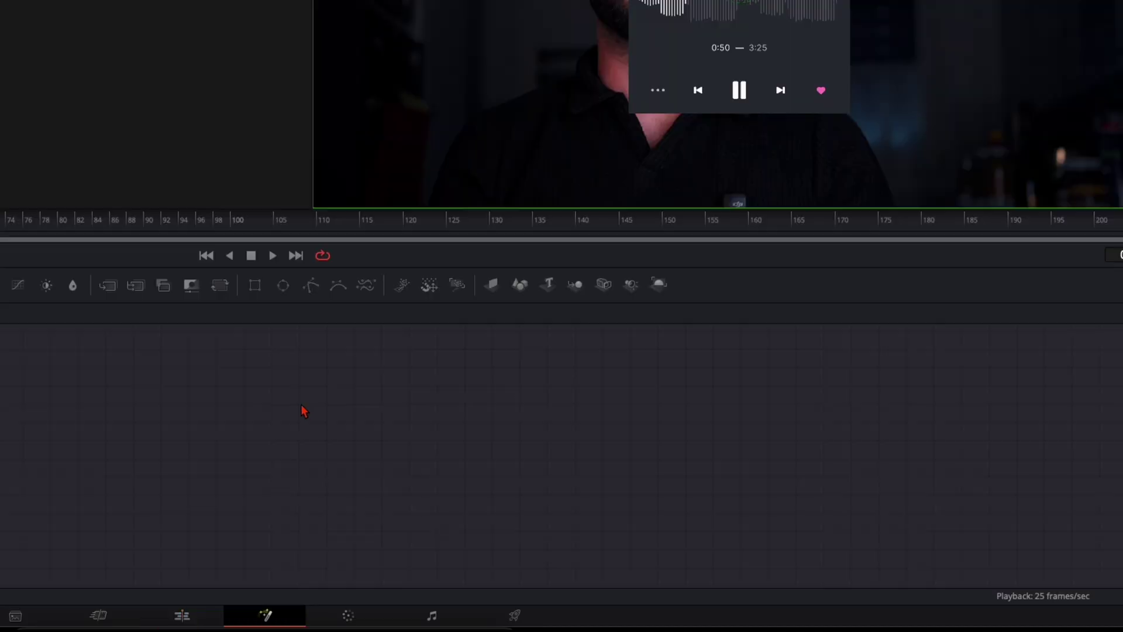
# - Replace the default Merge and Background nodes with the pasted chain and connect MediaIn1 into Tracker1
pyautogui.press('Delete')
pyautogui.press('Delete')
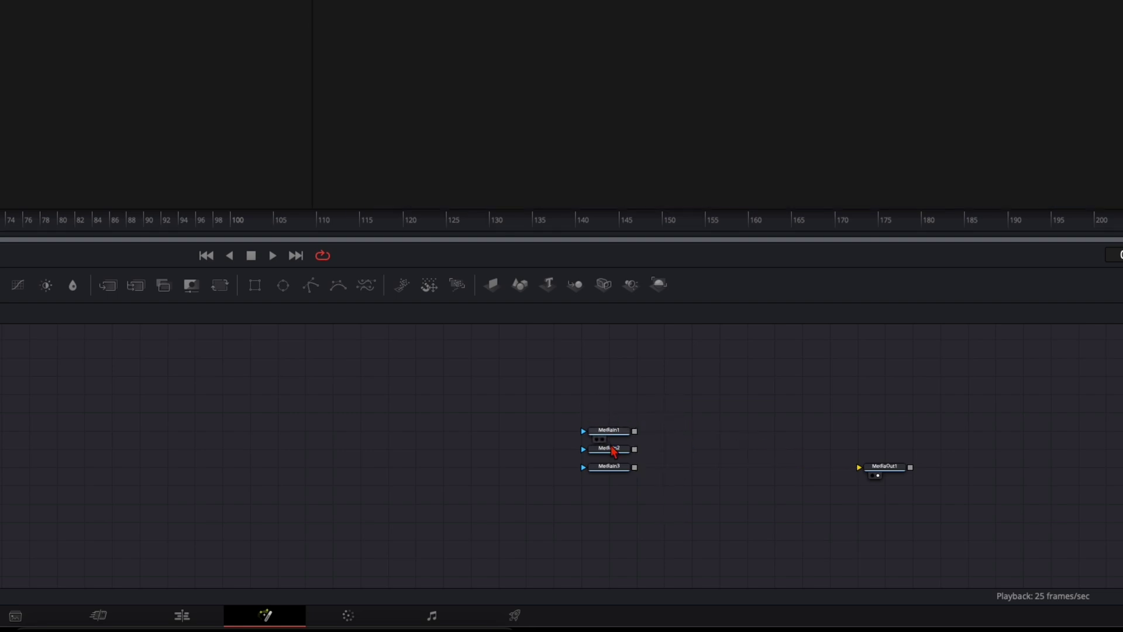
pyautogui.click(616, 474)
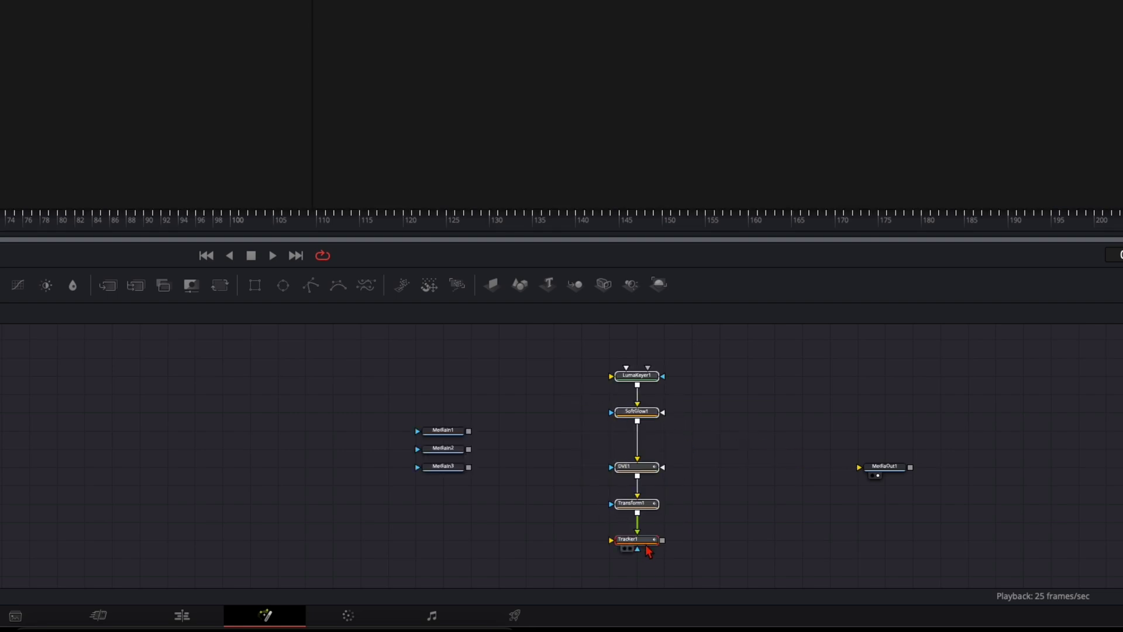
pyautogui.moveTo(637, 539); pyautogui.dragTo(664, 467)
pyautogui.moveTo(443, 430); pyautogui.dragTo(479, 490)
pyautogui.moveTo(385, 467); pyautogui.dragTo(859, 466)
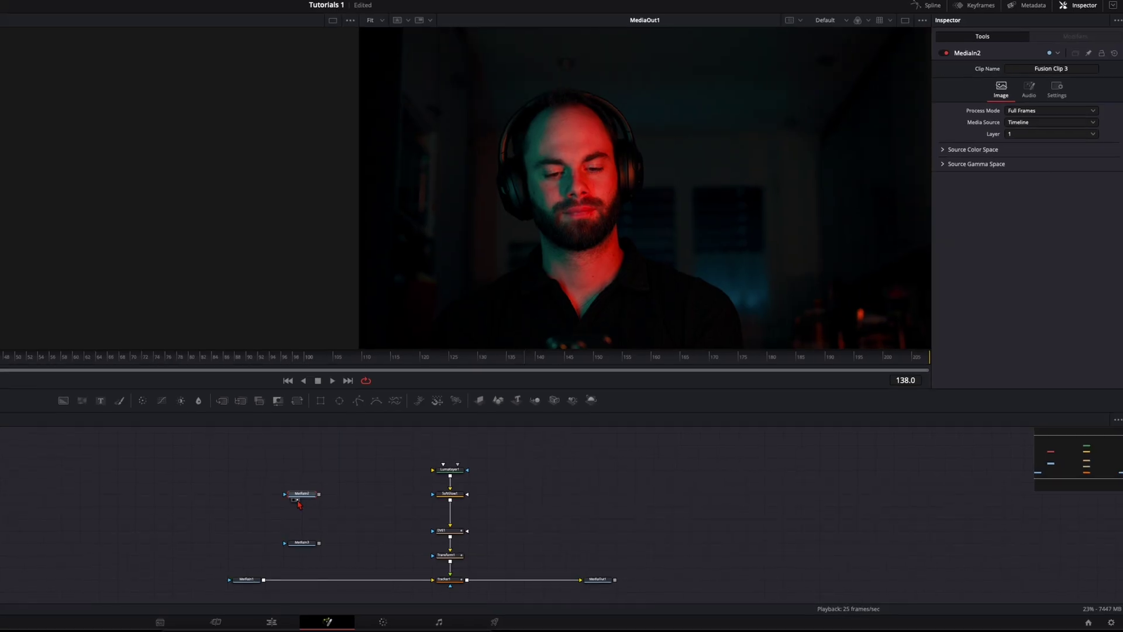
# - Route Tracker1 to MediaOut1, feed the album card into LumaKeyer1, and slightly reduce the glow size
pyautogui.press('2')
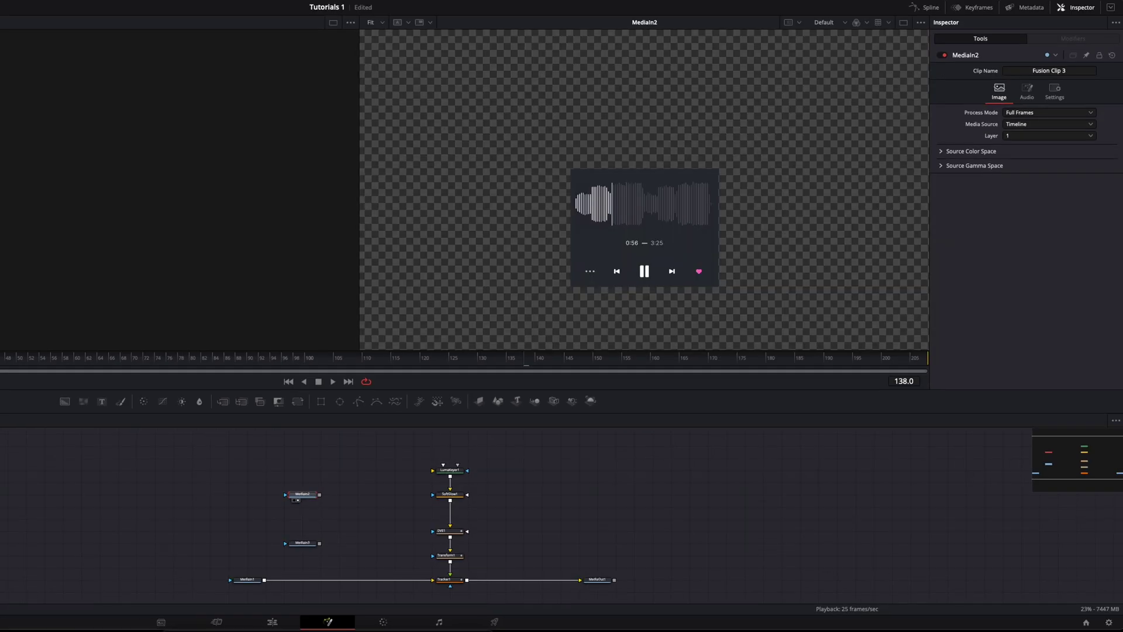
pyautogui.click(298, 550)
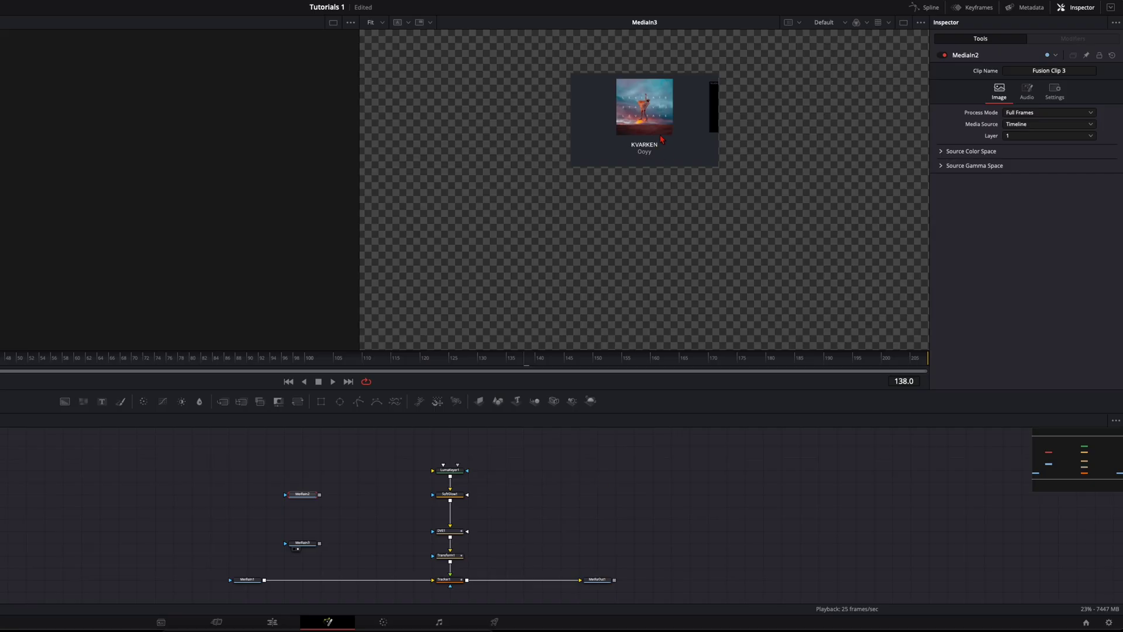
pyautogui.click(592, 584)
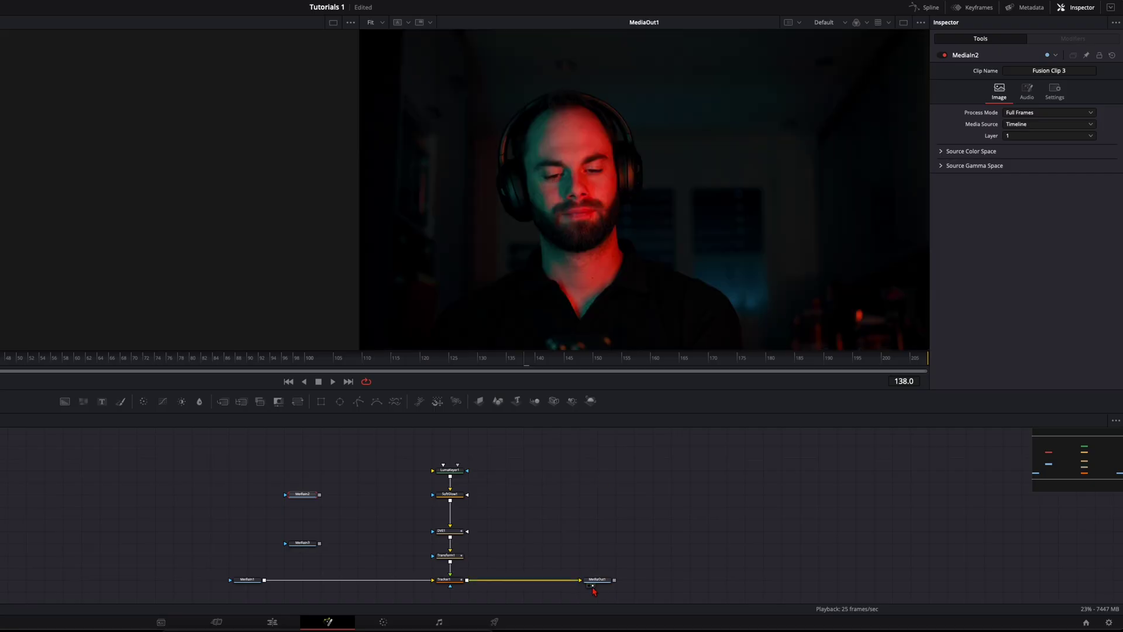
pyautogui.click(302, 548)
pyautogui.moveTo(304, 551); pyautogui.dragTo(450, 451)
pyautogui.click(457, 467)
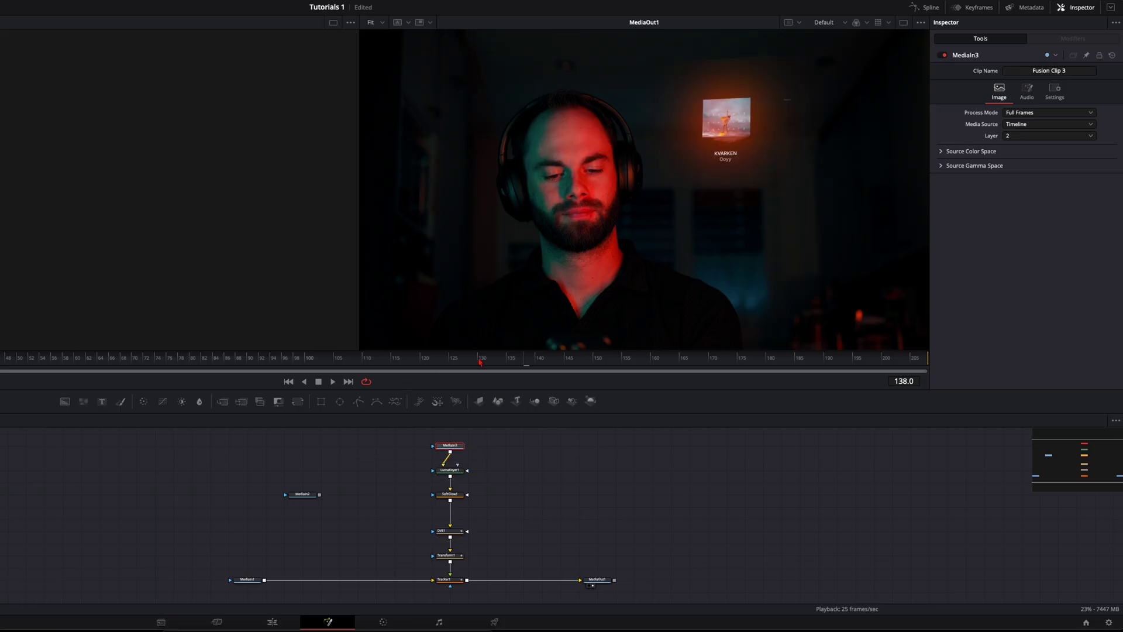
pyautogui.press('space')
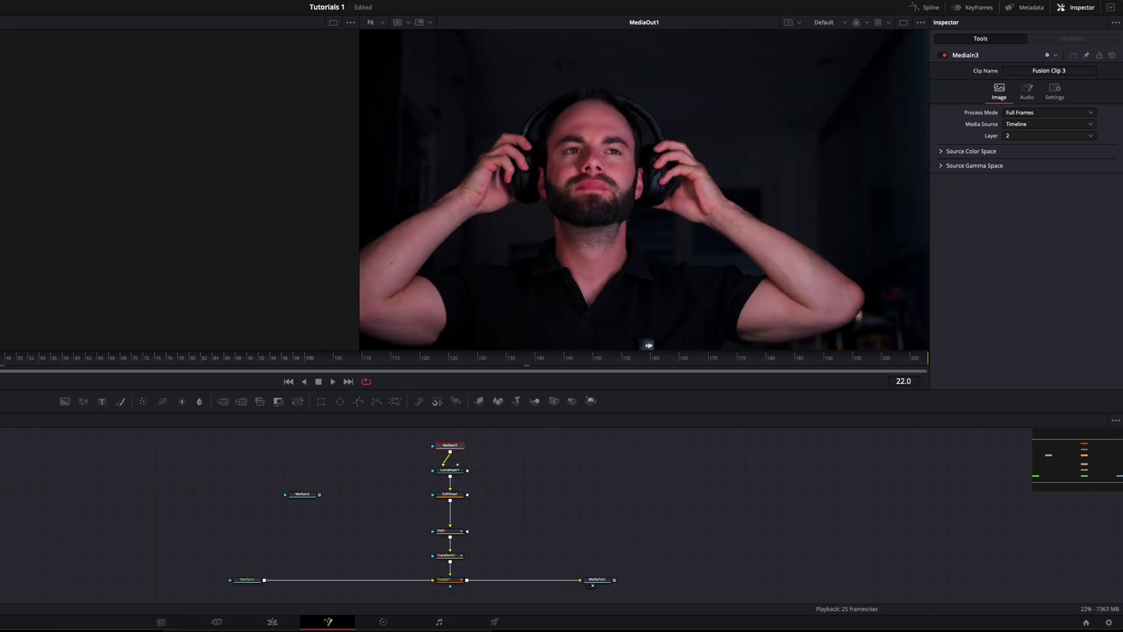
pyautogui.moveTo(17, 356); pyautogui.dragTo(283, 358)
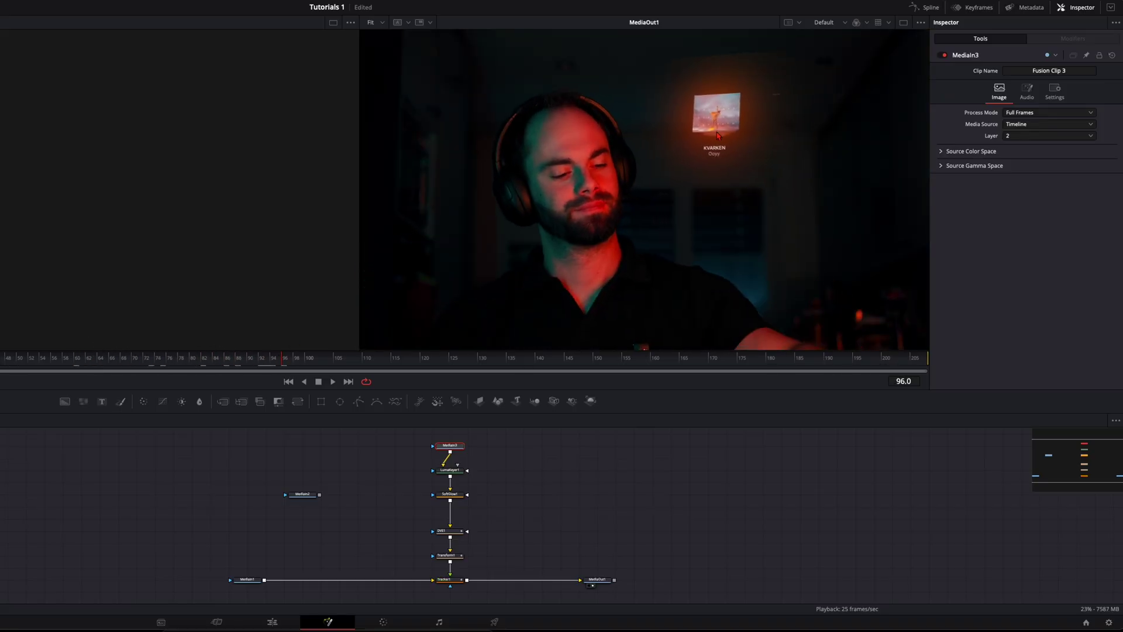
pyautogui.click(451, 474)
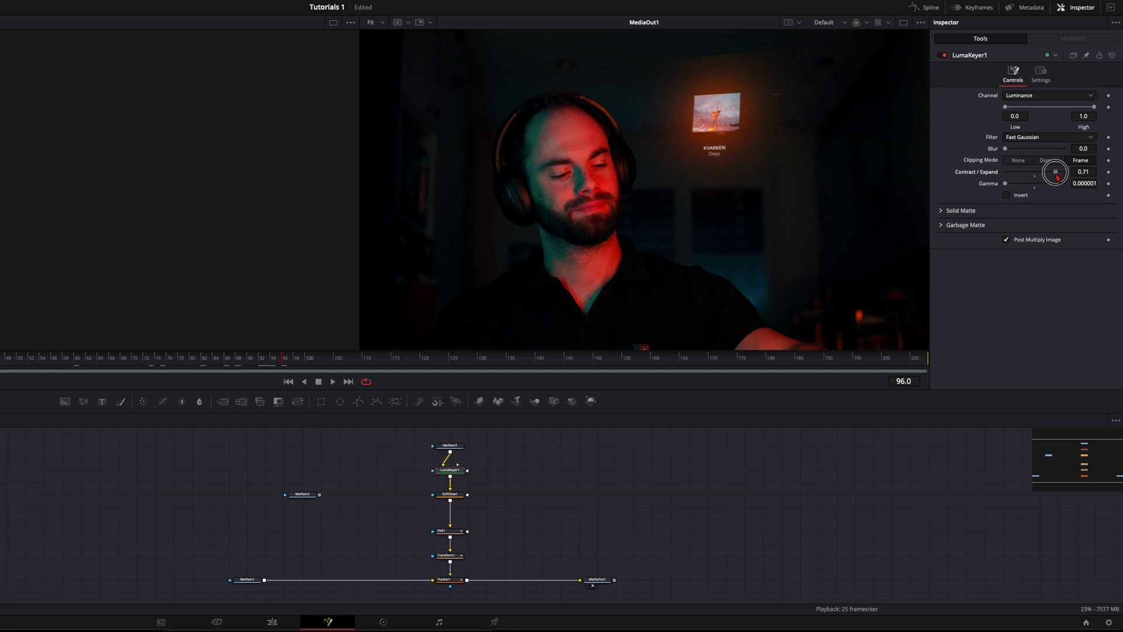
pyautogui.click(450, 495)
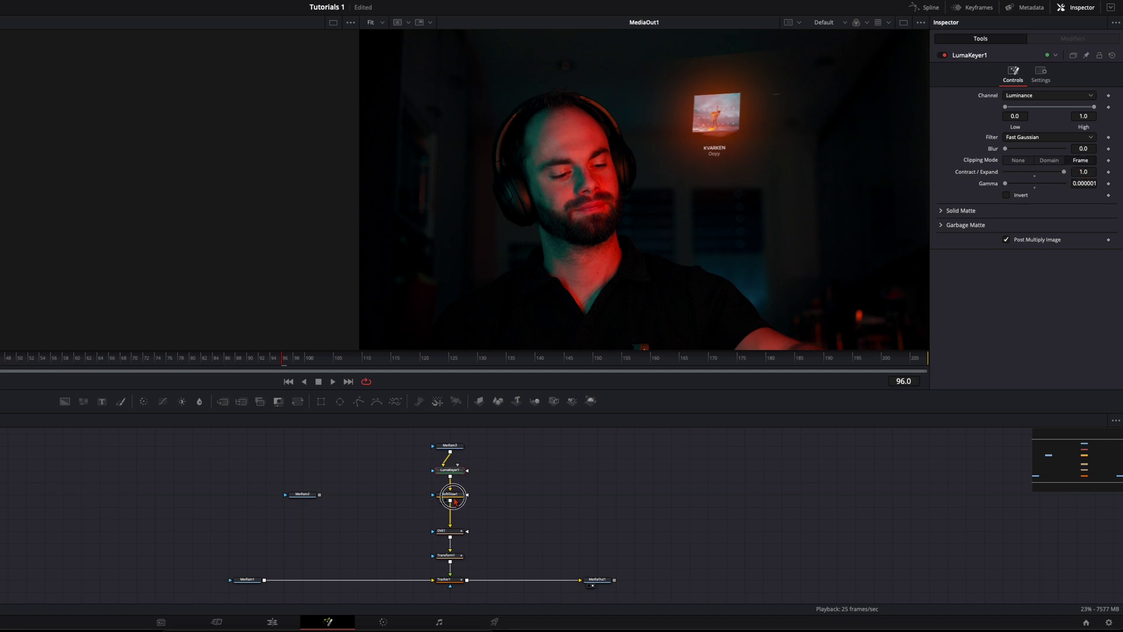
pyautogui.moveTo(1062, 155); pyautogui.dragTo(1023, 131)
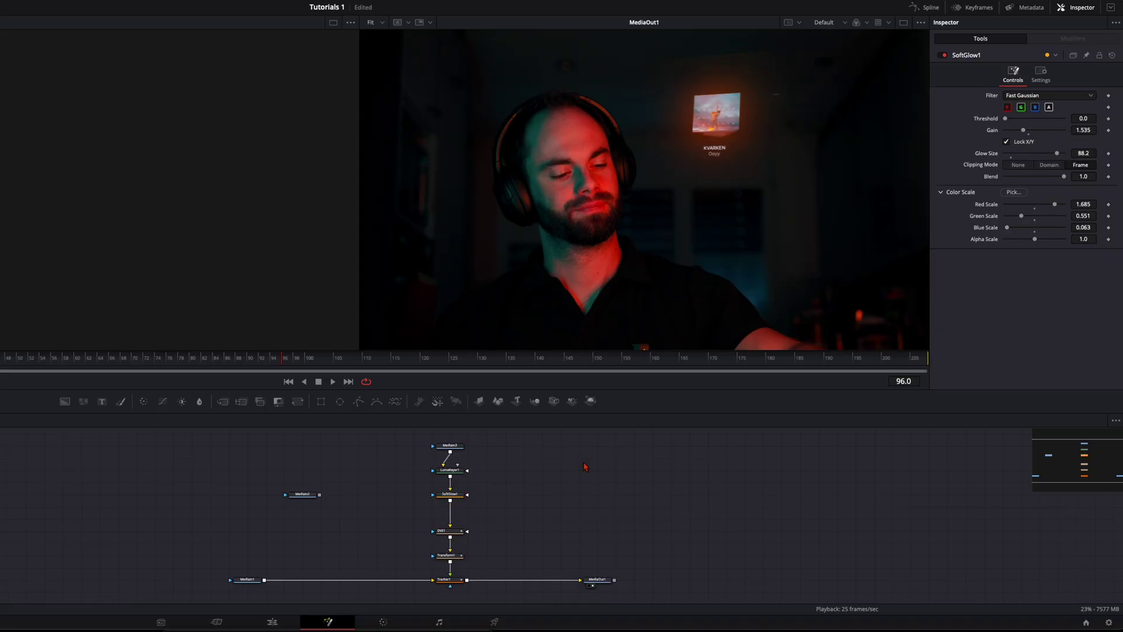
# - Paste a copy of the keyer-to-tracker chain beneath the waveform clip and feed it into LumaKeyer1_1
pyautogui.click(297, 501)
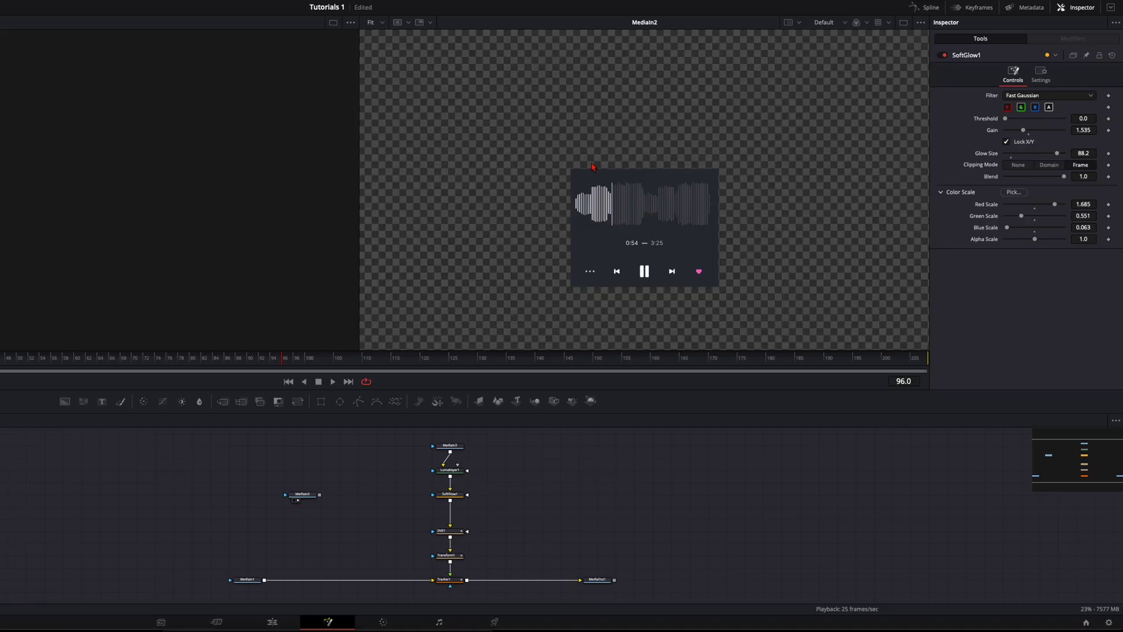
pyautogui.click(592, 586)
pyautogui.moveTo(303, 495); pyautogui.dragTo(340, 446)
pyautogui.click(332, 536)
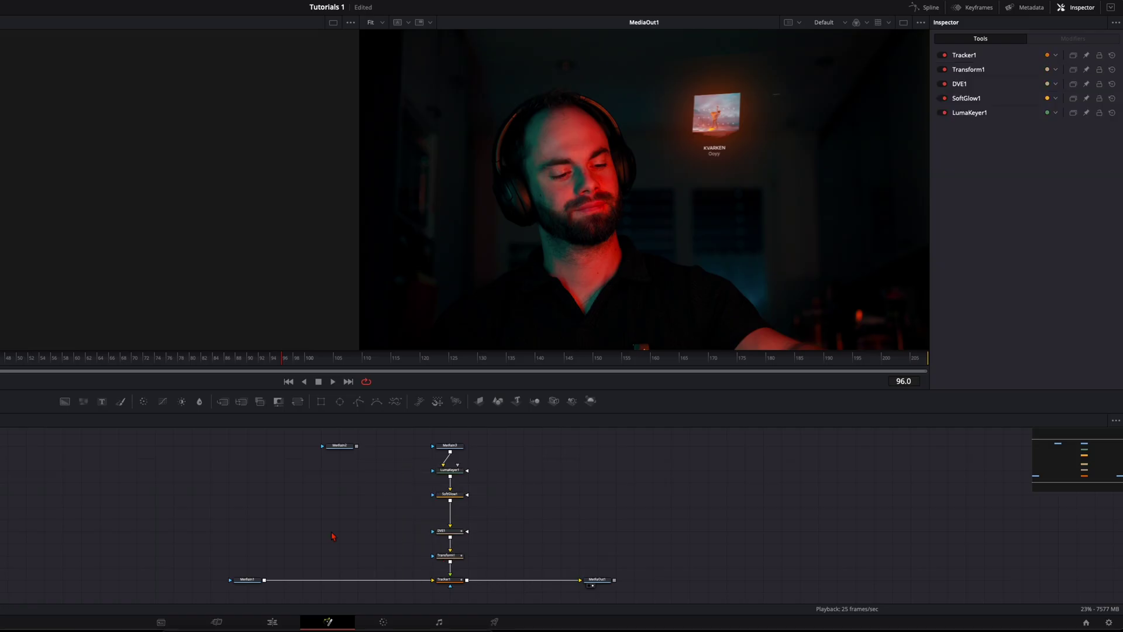
pyautogui.hotkey('ctrl', 'v')
pyautogui.moveTo(348, 542); pyautogui.dragTo(325, 580)
pyautogui.click(293, 579)
pyautogui.moveTo(326, 575); pyautogui.dragTo(328, 571)
pyautogui.moveTo(333, 463); pyautogui.dragTo(309, 481)
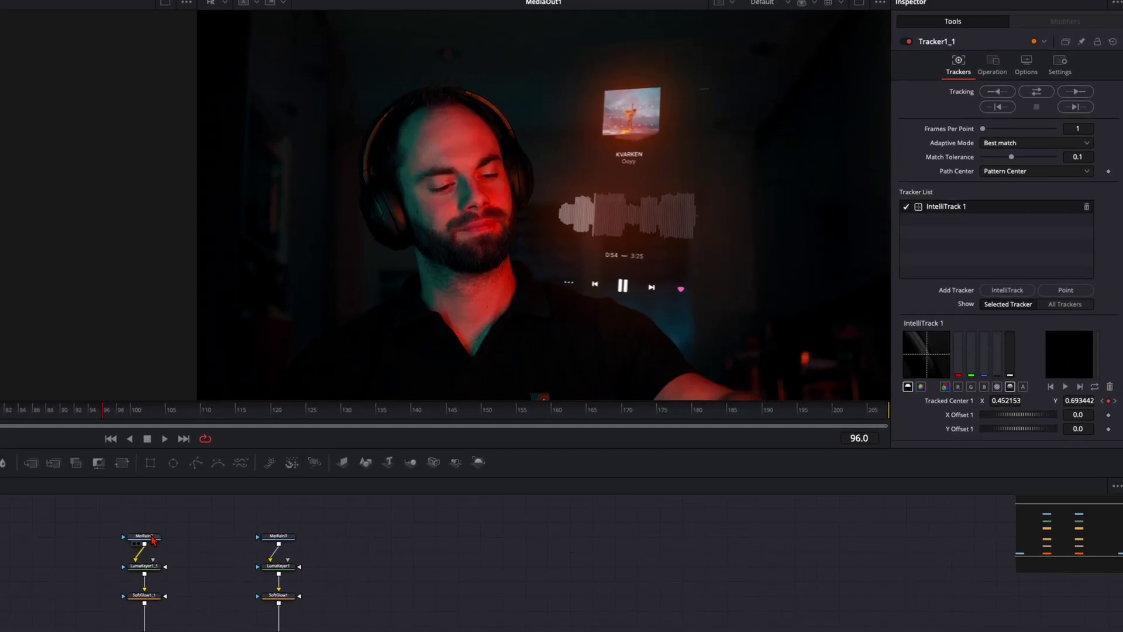
# - Set Transform1_1 pivot X to 0.308, place the waveform upper-left, and tilt DVE1_1 28.7 on Y
pyautogui.click(151, 538)
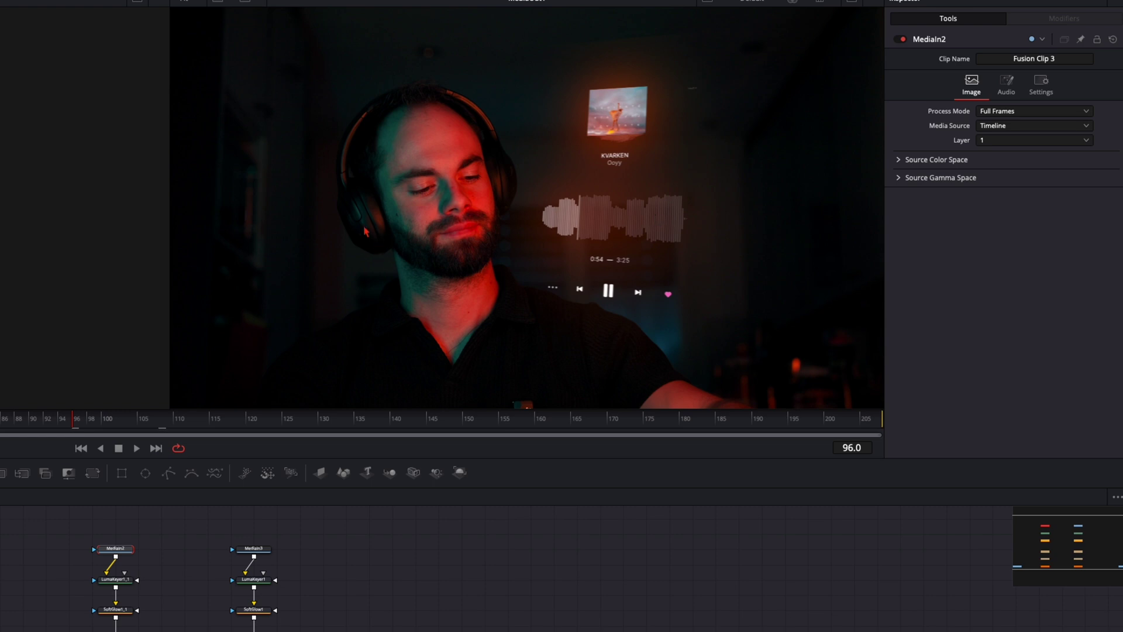
pyautogui.hotkey('ctrl', 'v')
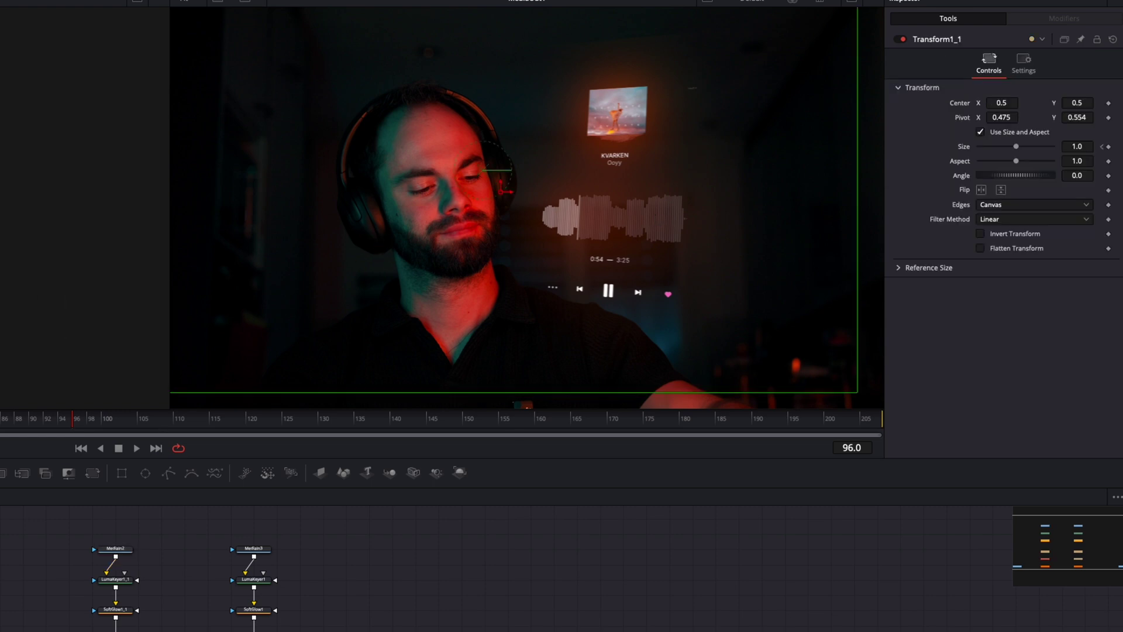
pyautogui.click(367, 215)
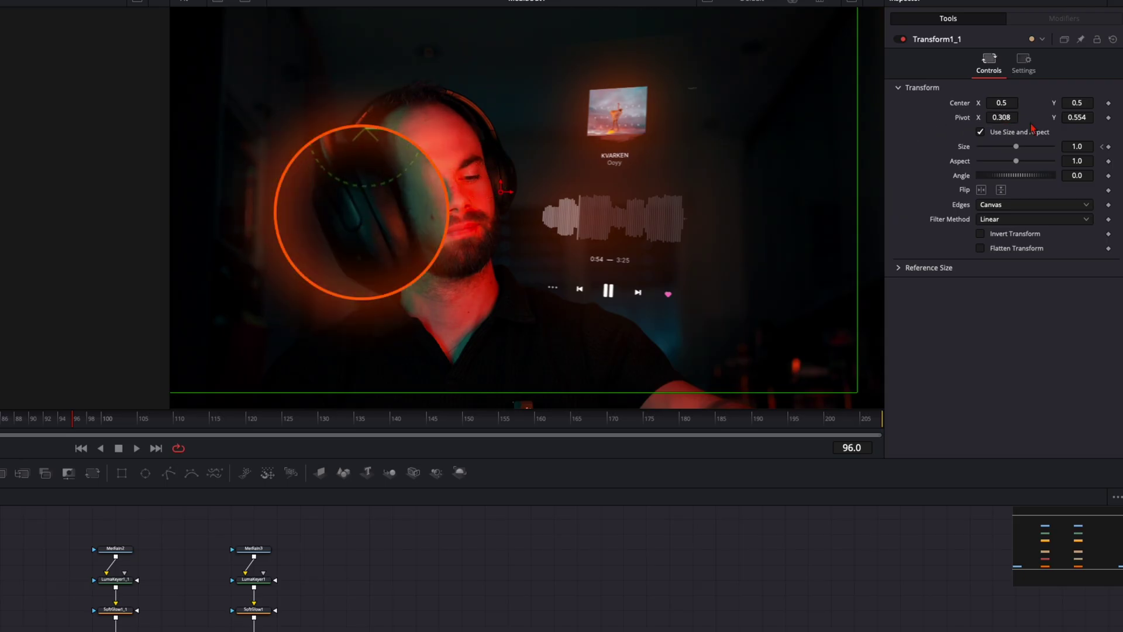
pyautogui.moveTo(1089, 119); pyautogui.dragTo(1018, 120)
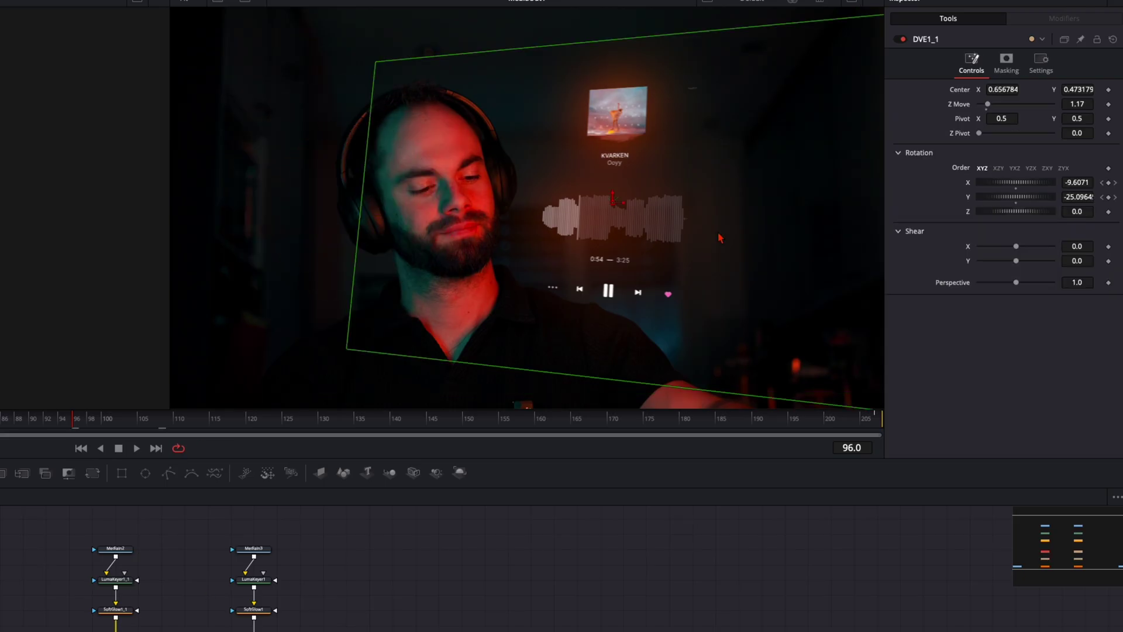
pyautogui.moveTo(1017, 88); pyautogui.dragTo(762, 82)
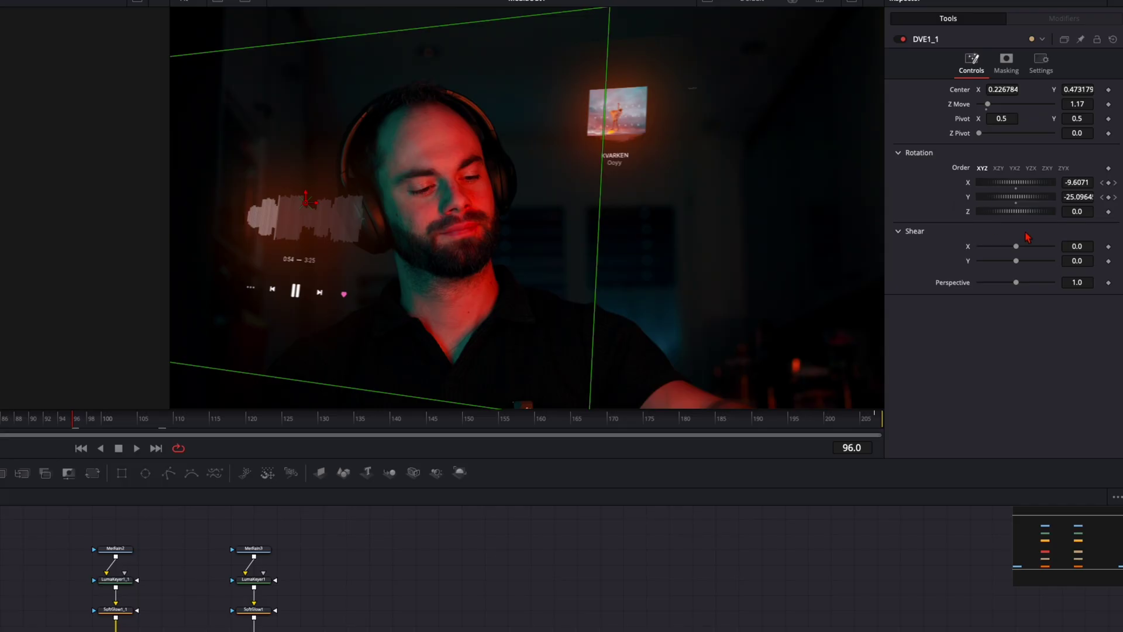
pyautogui.hotkey('ctrl', 'z')
pyautogui.moveTo(1072, 96); pyautogui.dragTo(171, 86)
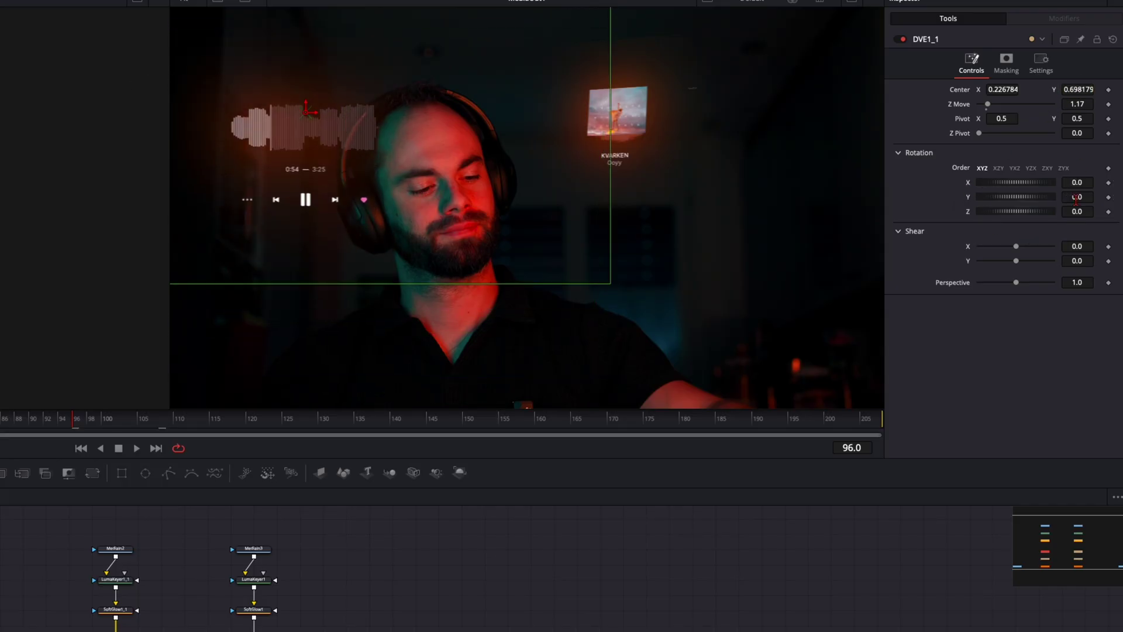
pyautogui.moveTo(1077, 197); pyautogui.dragTo(1111, 188)
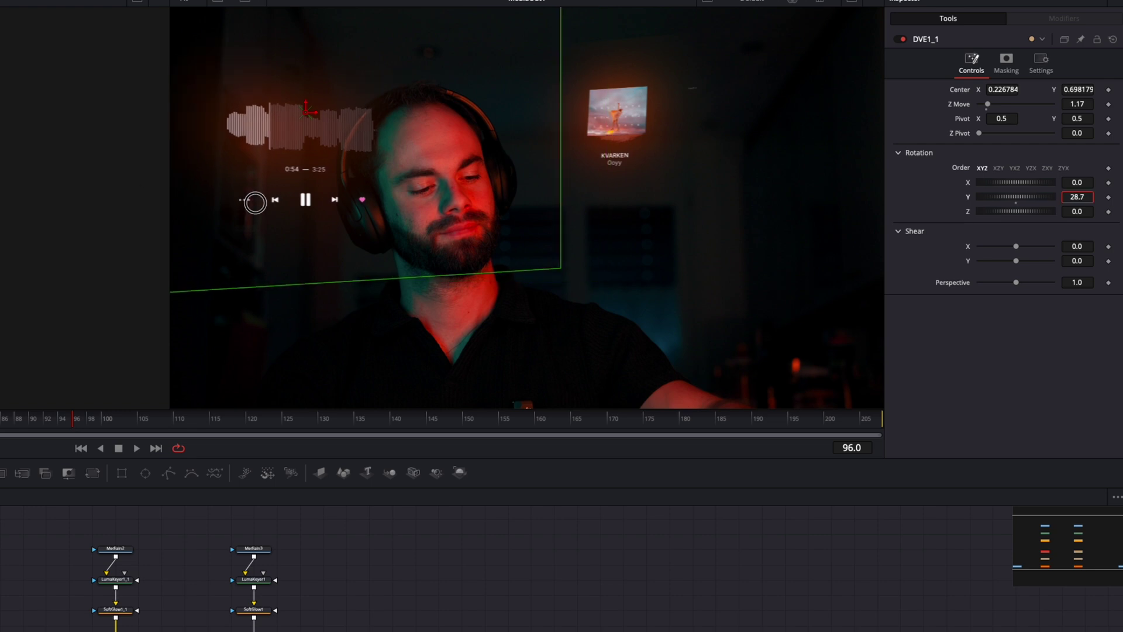
# - Shift SoftGlow1_1's colour scales to teal and play back the composite
pyautogui.click(116, 610)
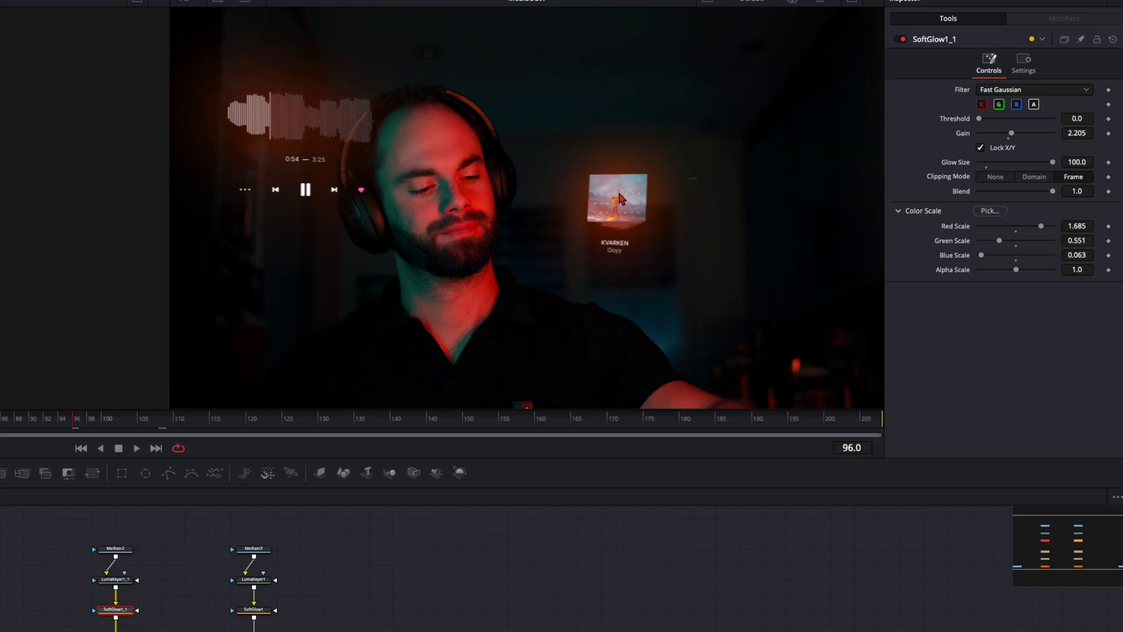
pyautogui.moveTo(1041, 226); pyautogui.dragTo(1082, 265)
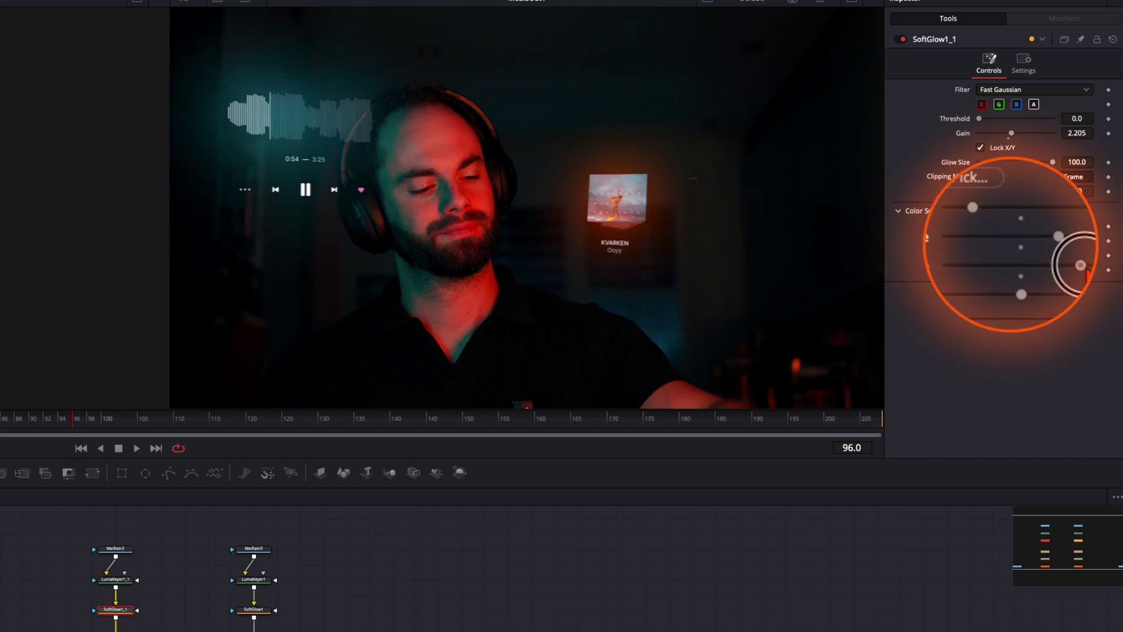
pyautogui.press('space')
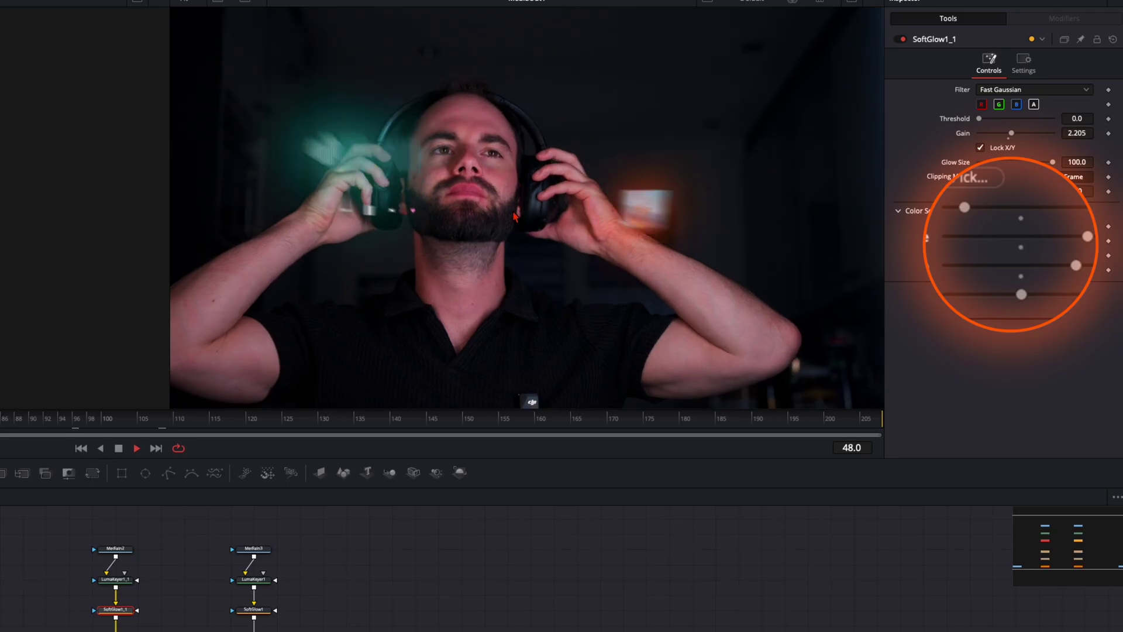
pyautogui.press('space')
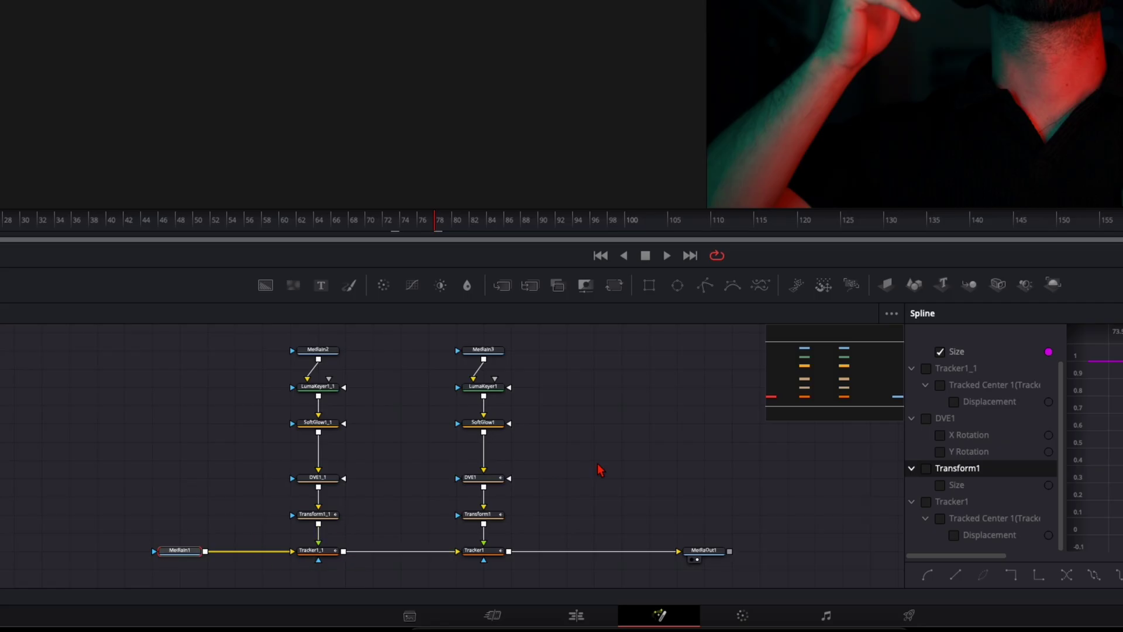
# - Paste a copy of the footage above Merge1 and add a Magic Mask after it
pyautogui.hotkey('ctrl', 'v')
pyautogui.moveTo(597, 462); pyautogui.dragTo(510, 552)
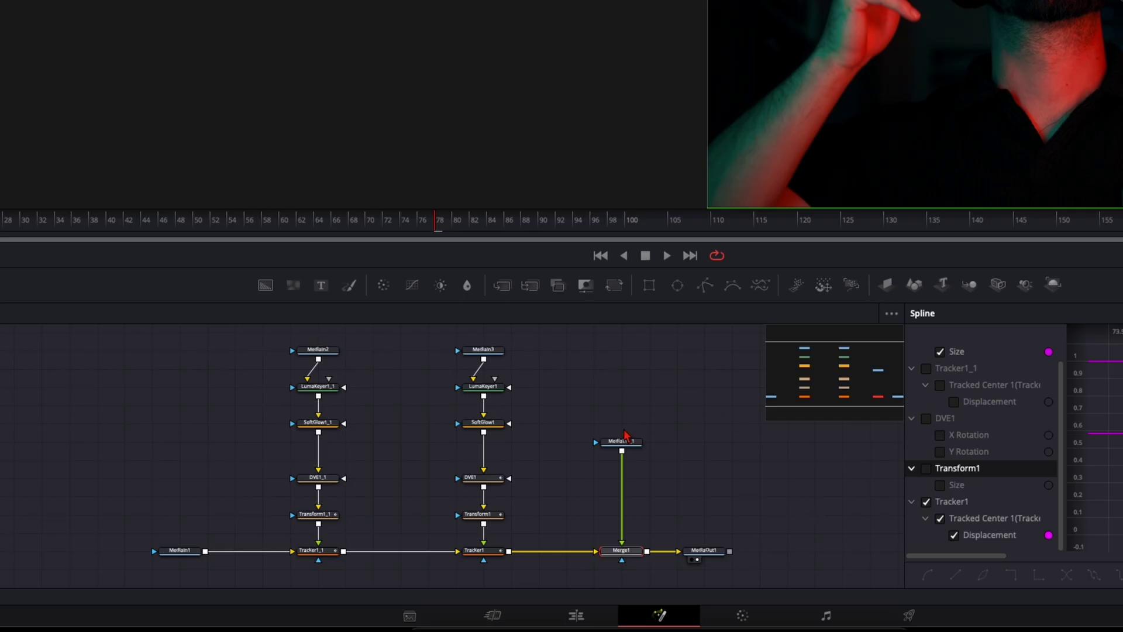
pyautogui.click(625, 442)
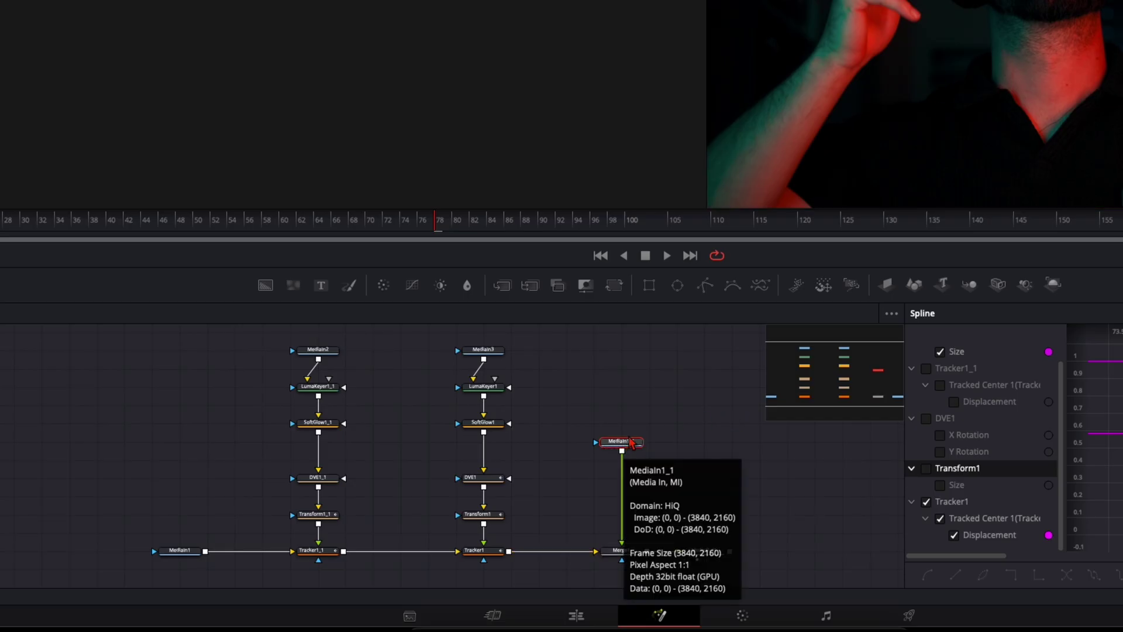
pyautogui.hotkey('shift', 'space')
pyautogui.write('magic')
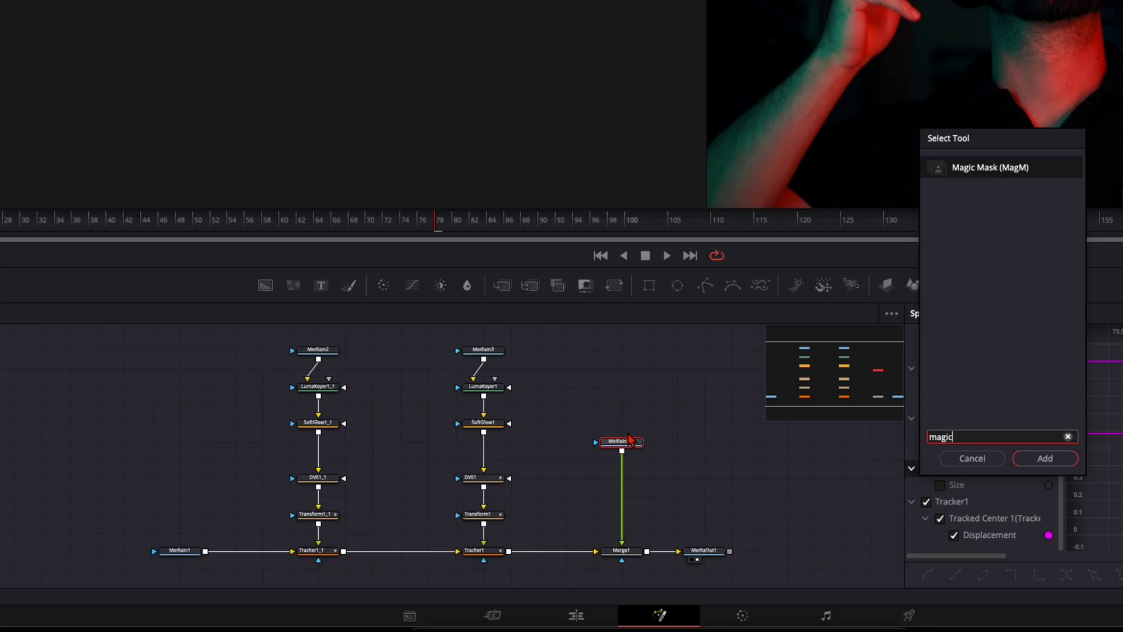
pyautogui.press('Return')
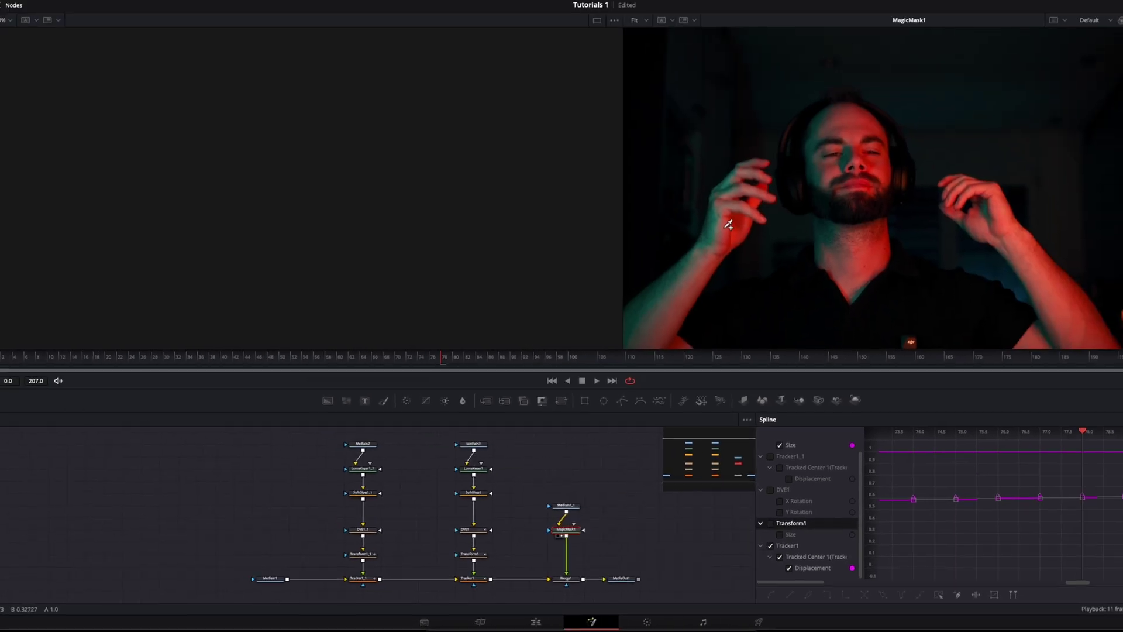
# - Stroke the person's body and face, set Better mode, track frames 0–207, and review the composite
pyautogui.moveTo(866, 20)
pyautogui.mouseDown()
pyautogui.moveTo(959, 133)
pyautogui.moveTo(1055, 6)
pyautogui.mouseUp()
pyautogui.moveTo(855, 216)
pyautogui.mouseDown()
pyautogui.moveTo(798, 188)
pyautogui.moveTo(830, 116)
pyautogui.moveTo(851, 110)
pyautogui.moveTo(889, 173)
pyautogui.moveTo(861, 243)
pyautogui.moveTo(1015, 329)
pyautogui.moveTo(1025, 234)
pyautogui.moveTo(987, 201)
pyautogui.moveTo(1061, 336)
pyautogui.moveTo(843, 323)
pyautogui.mouseUp()
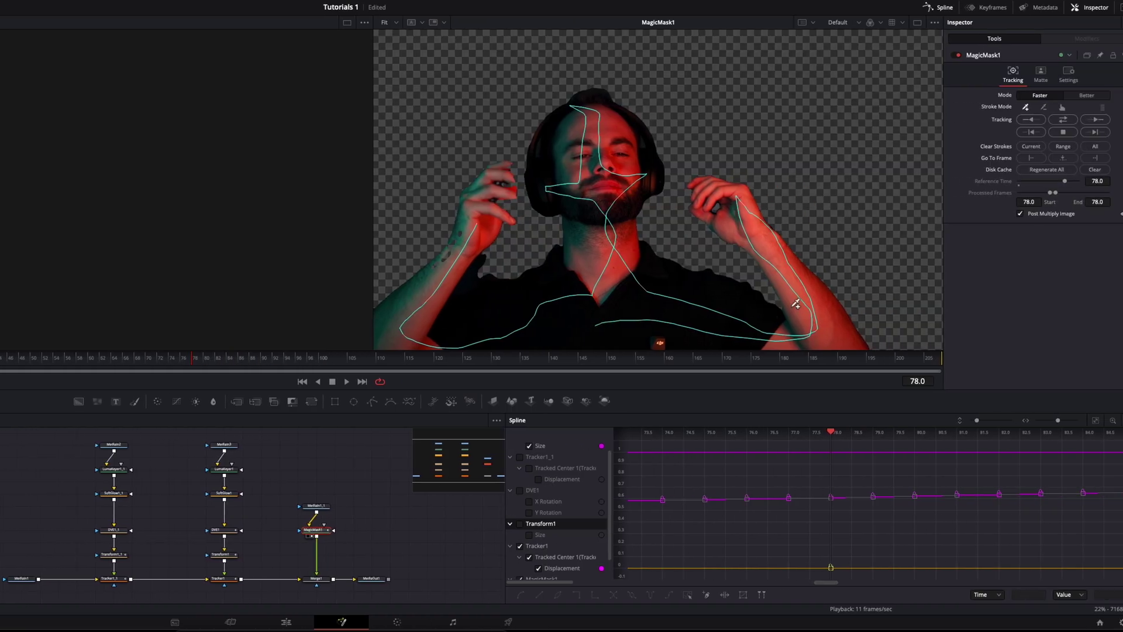
pyautogui.click(1083, 96)
pyautogui.click(1047, 133)
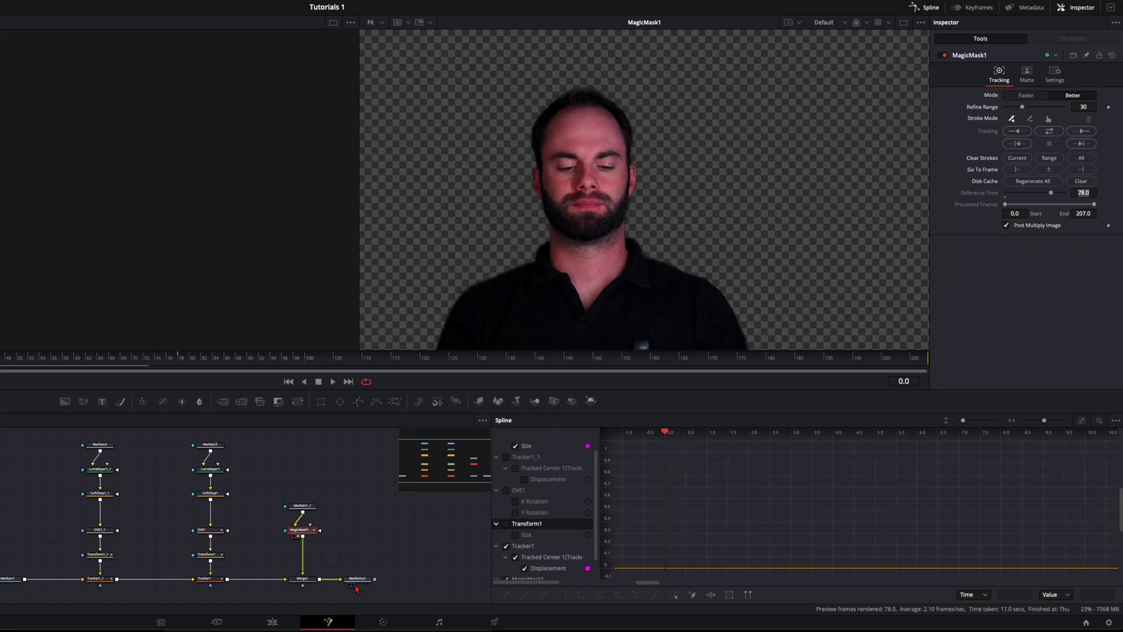
pyautogui.click(354, 586)
pyautogui.moveTo(186, 358); pyautogui.dragTo(226, 358)
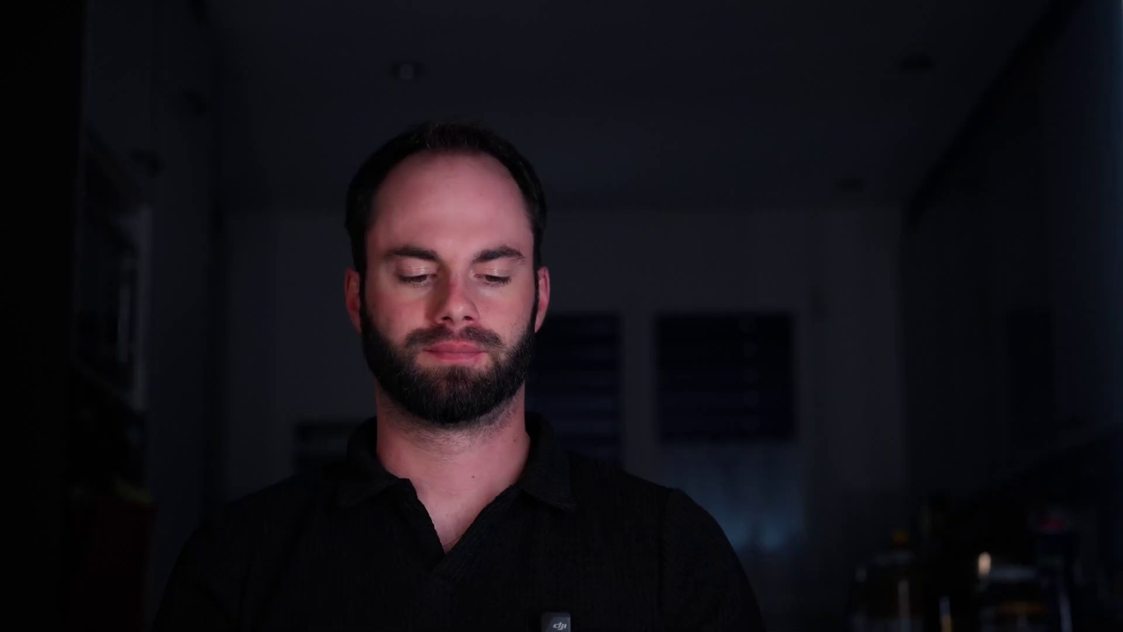